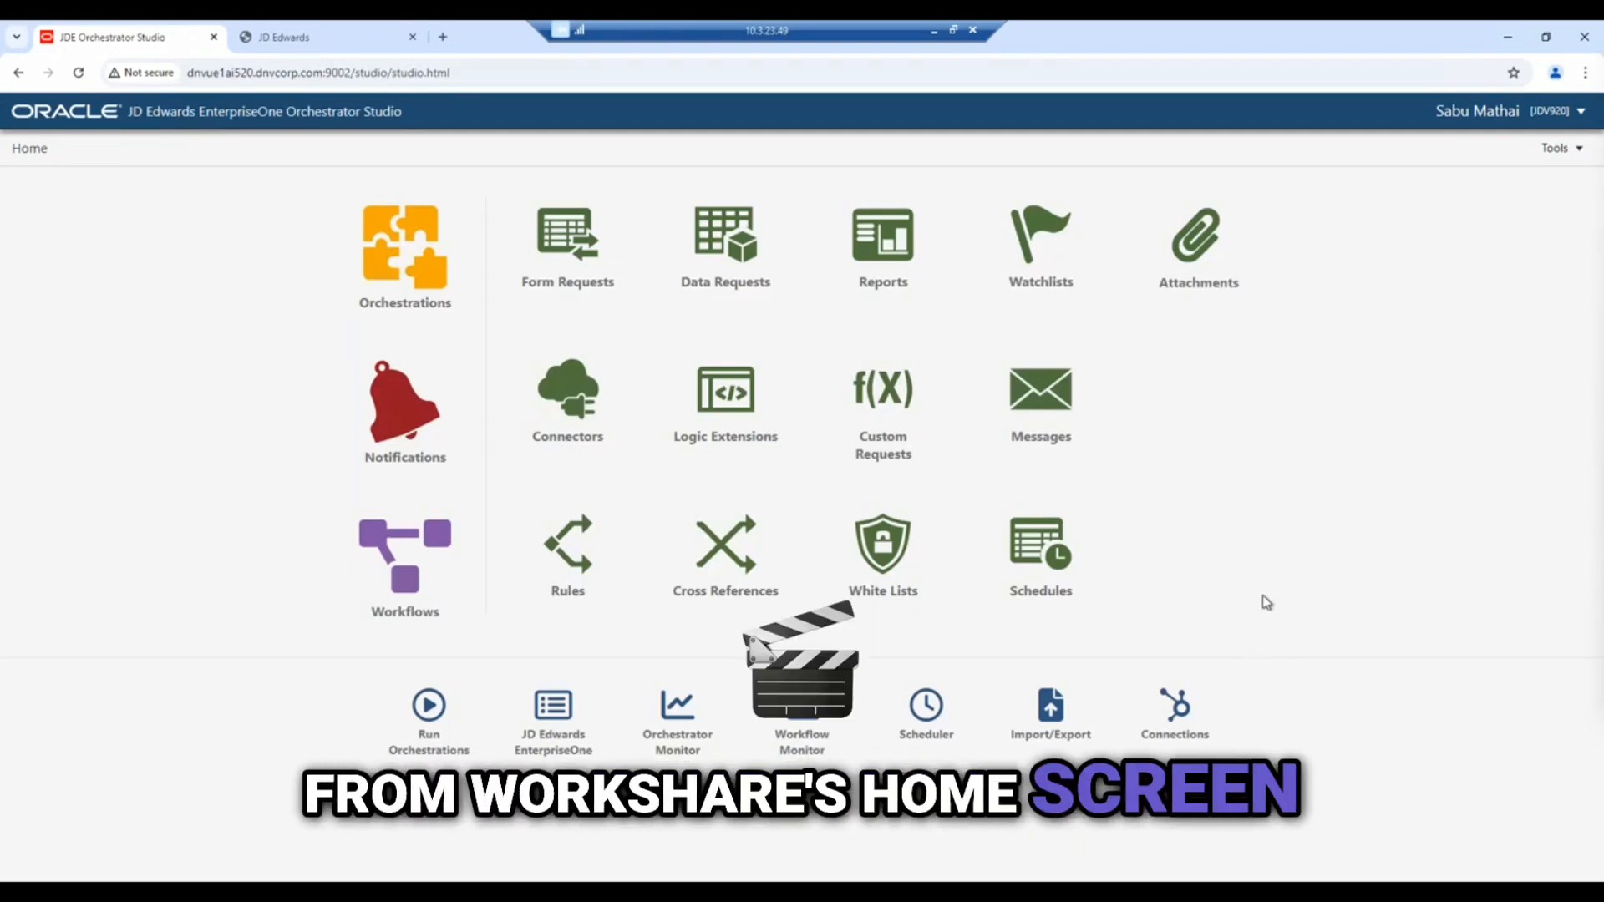
# Create a new workflow named UPDATEITM with the description "Update Item".
pyautogui.click(422, 553)
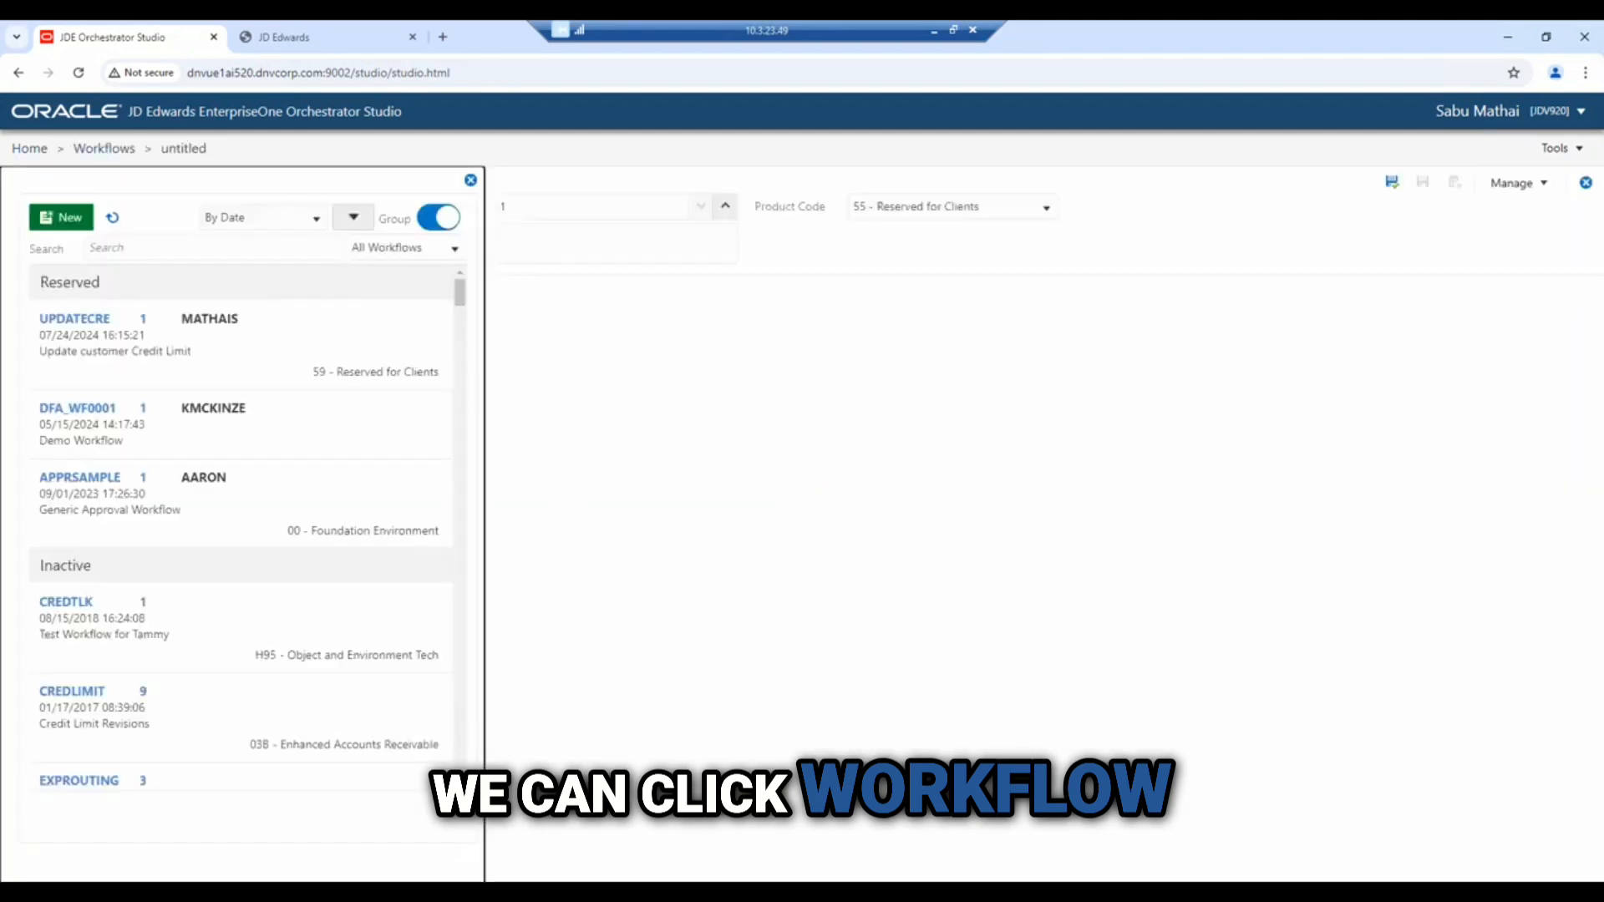
pyautogui.click(70, 220)
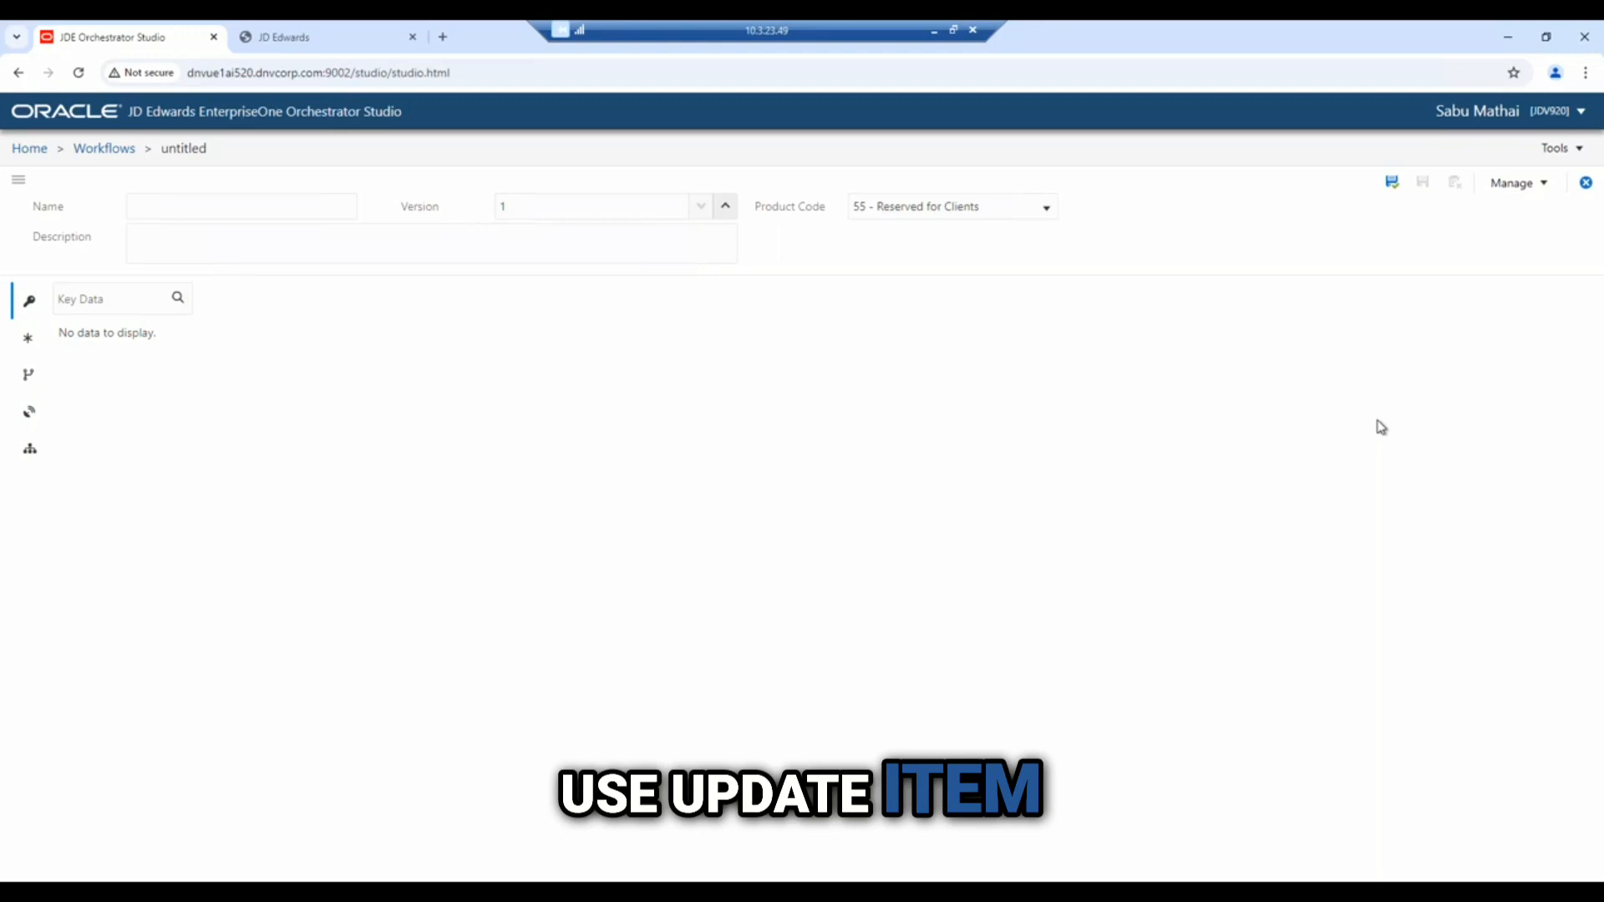
pyautogui.click(222, 209)
pyautogui.write('updateITM')
pyautogui.click(166, 244)
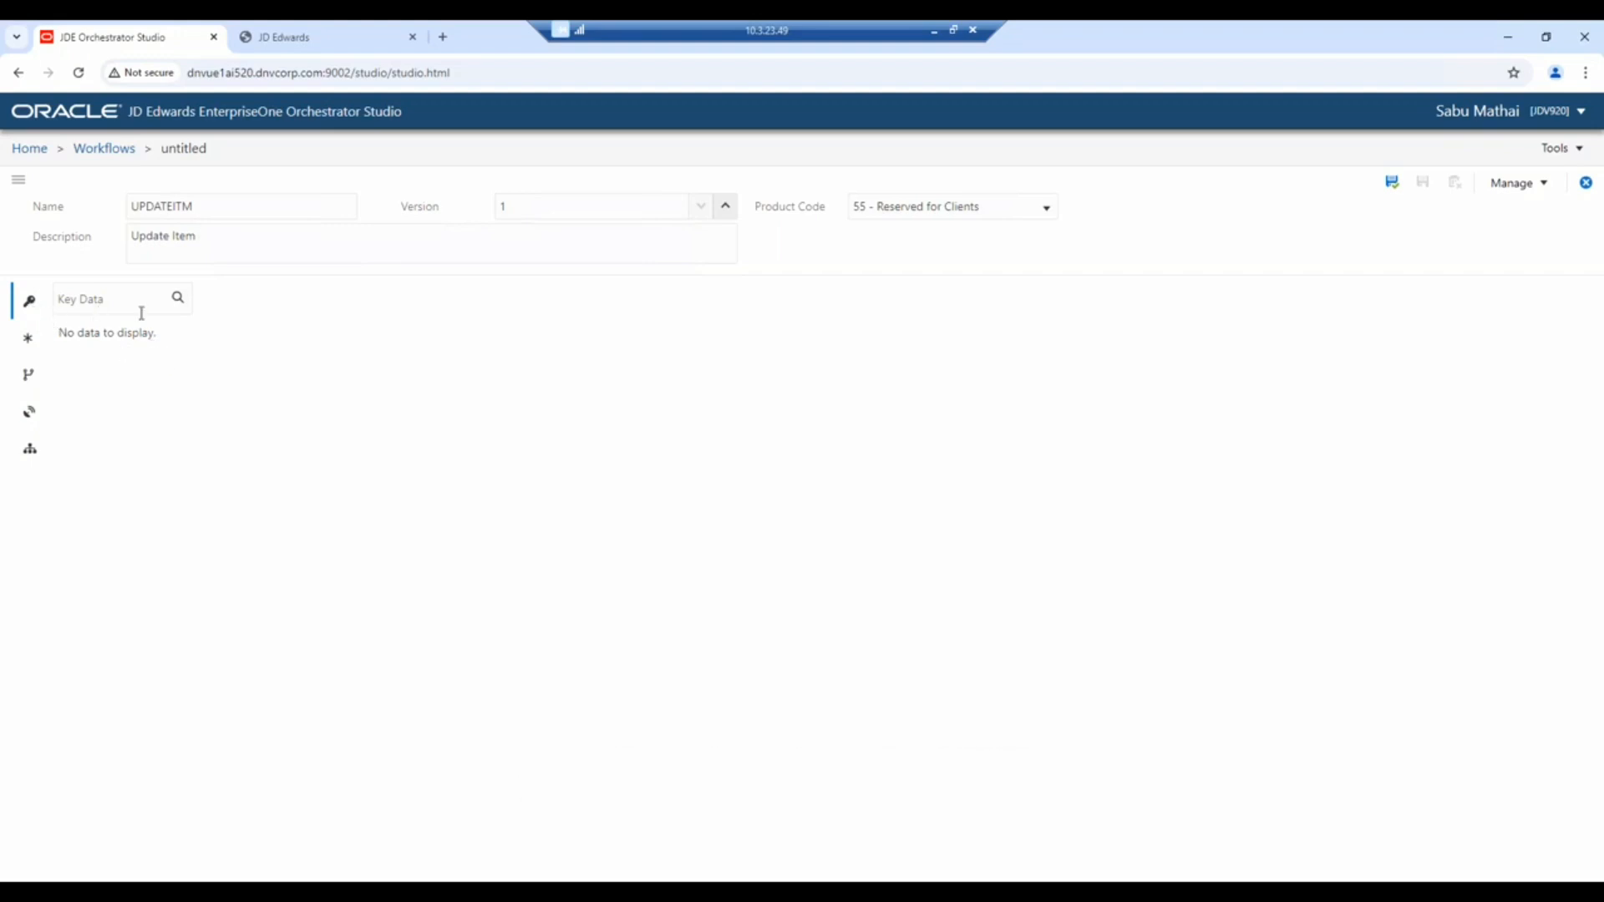
# Search for the data structure WF5541001A and assign it as the workflow's key data.
pyautogui.click(177, 298)
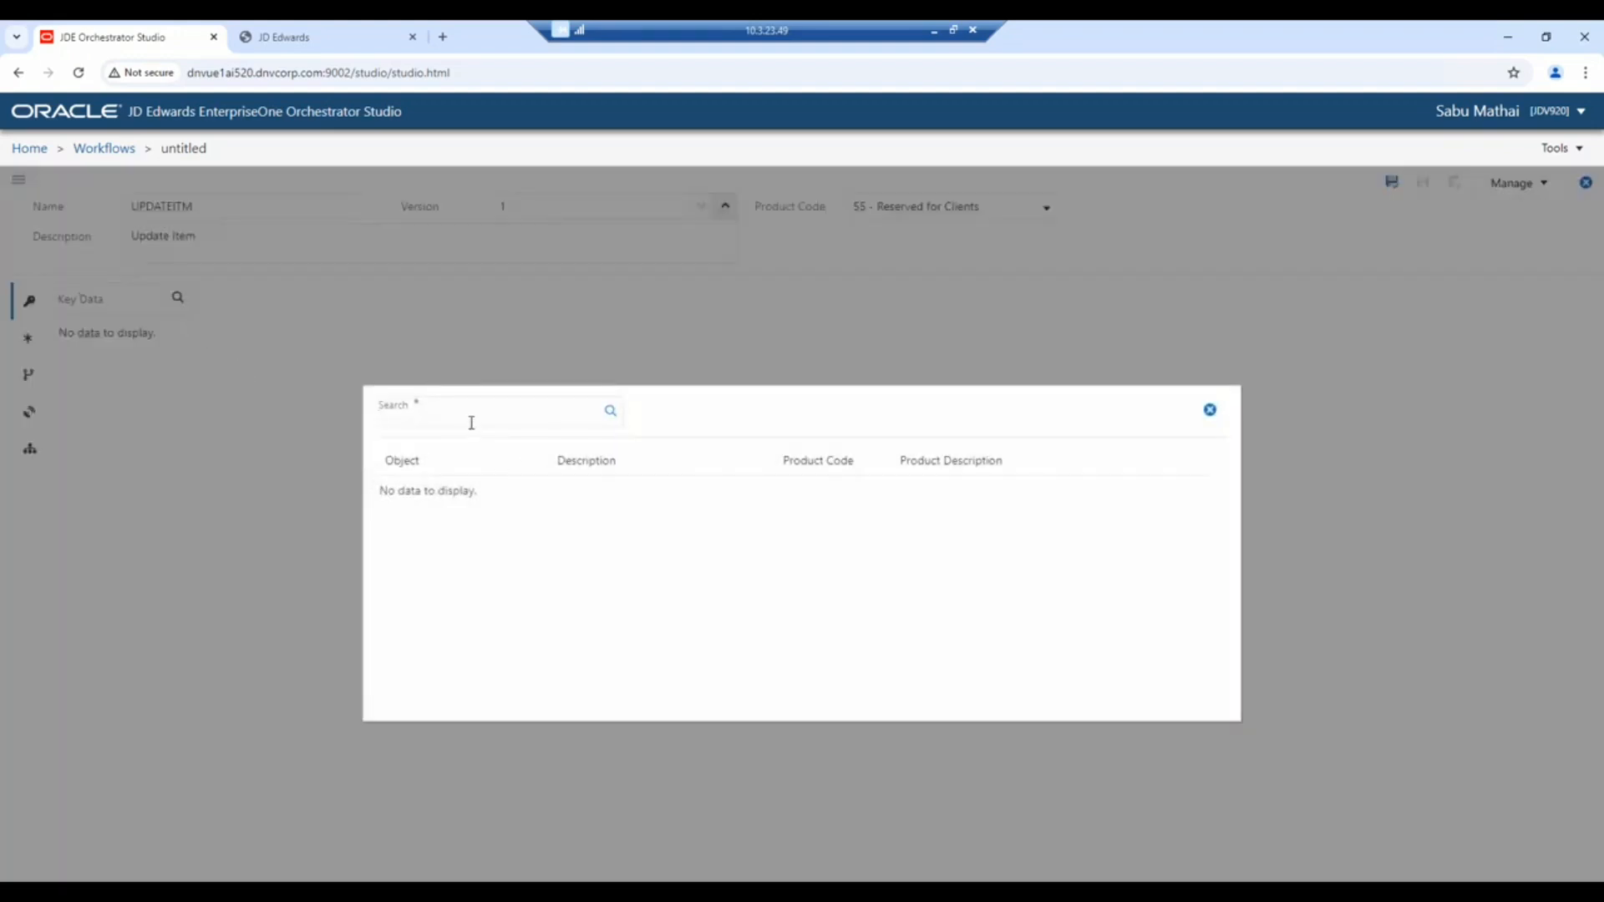
pyautogui.write('WF')
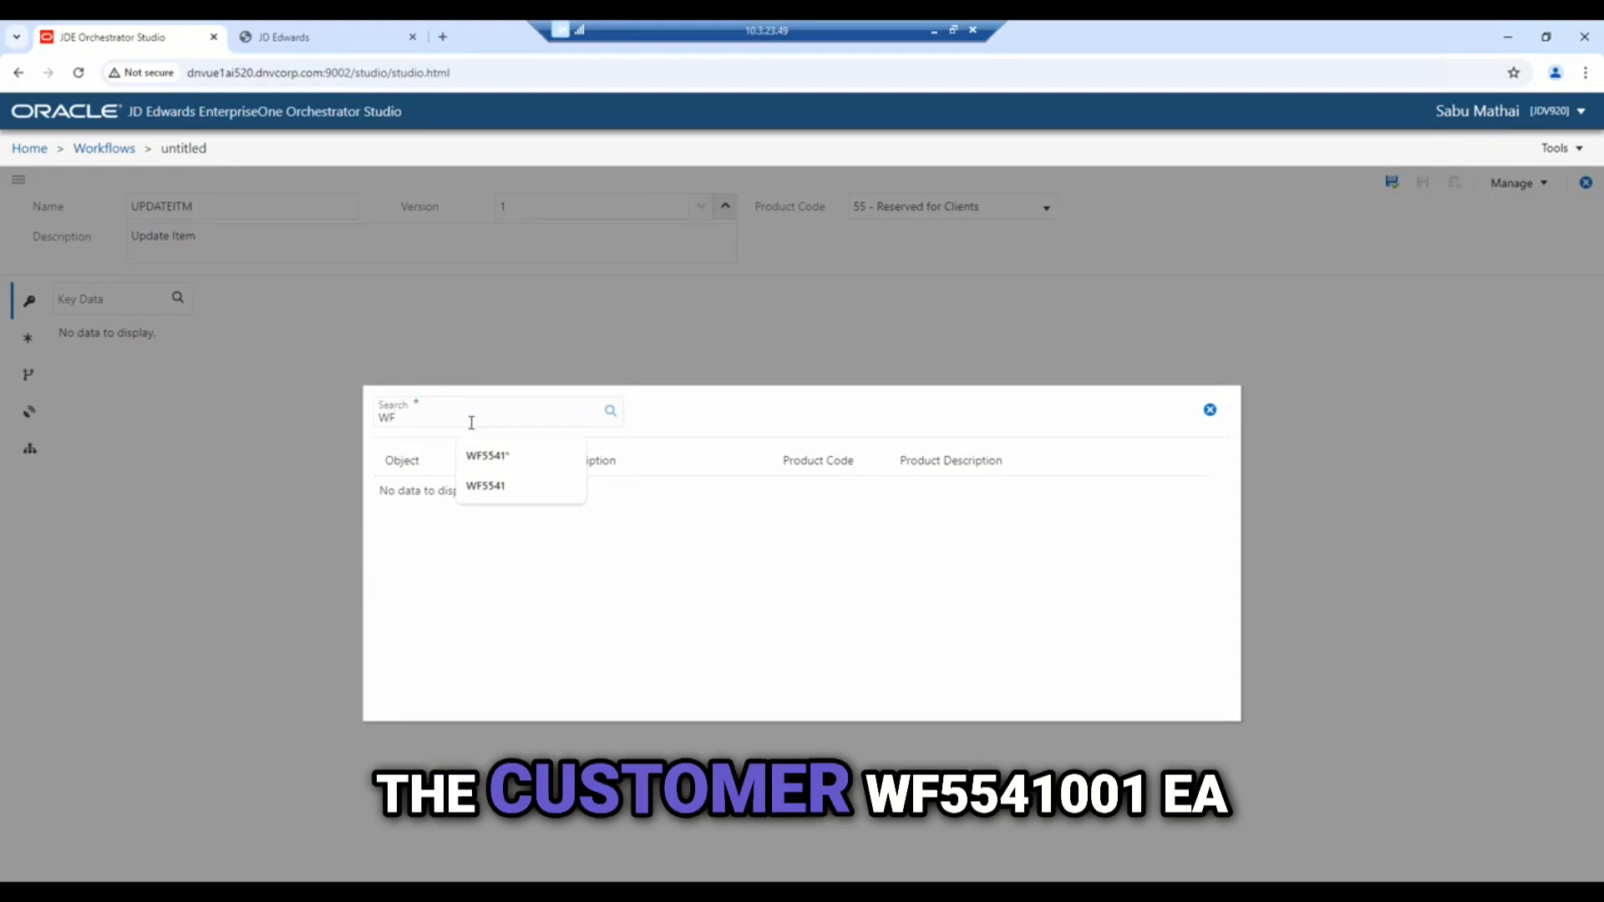
pyautogui.write('n')
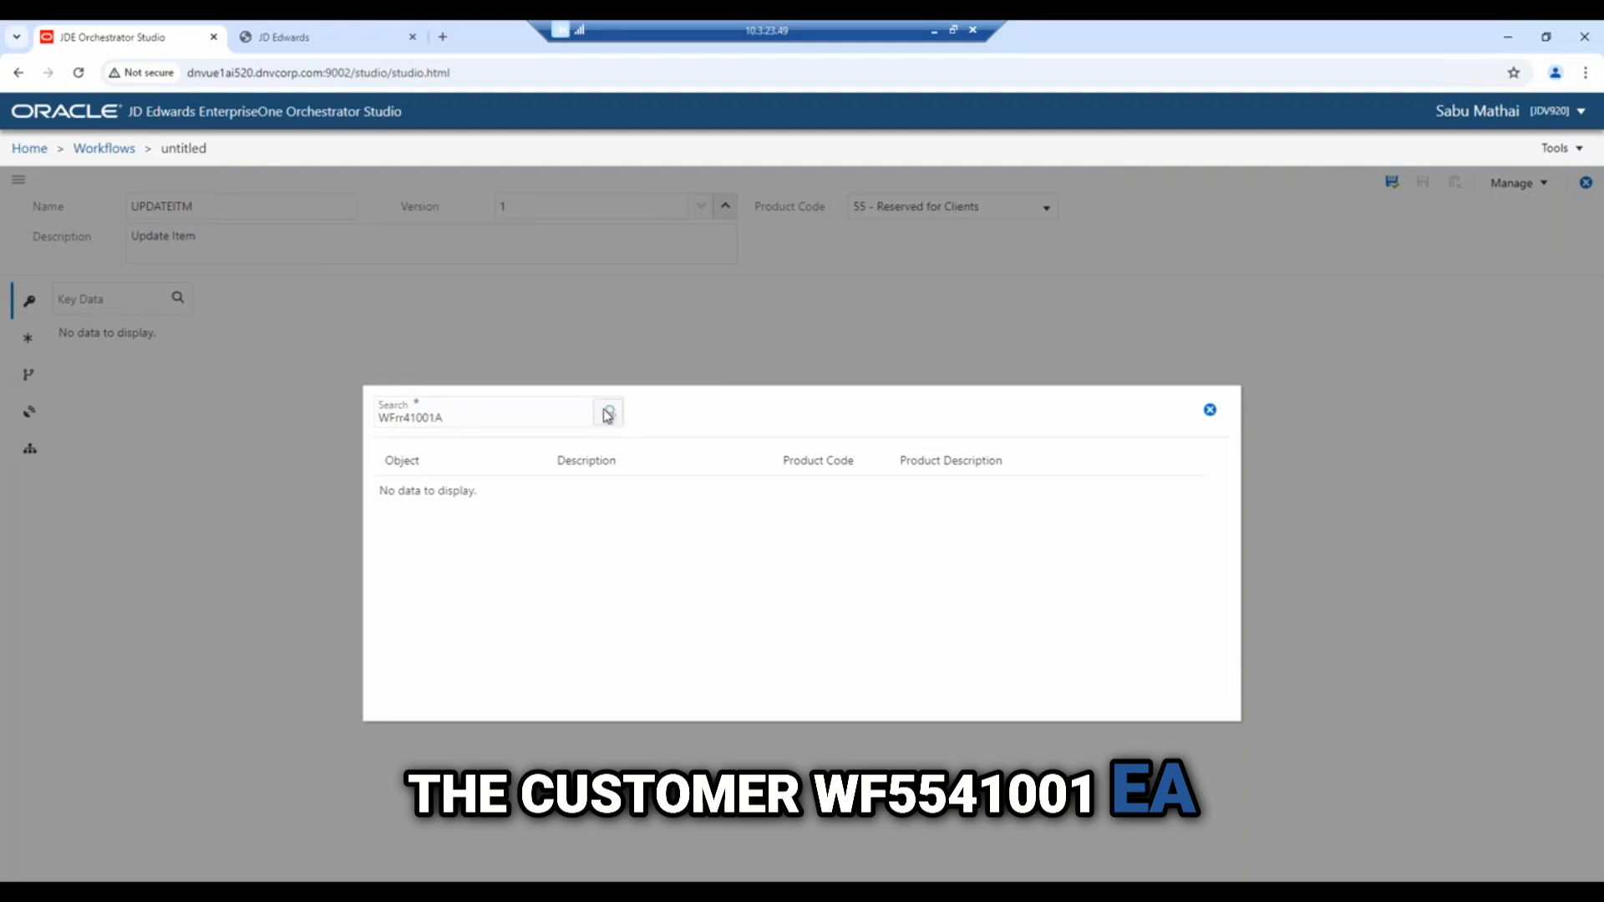
pyautogui.click(405, 418)
pyautogui.press('BackSpace')
pyautogui.press('BackSpace')
pyautogui.write('55')
pyautogui.click(616, 417)
pyautogui.click(440, 492)
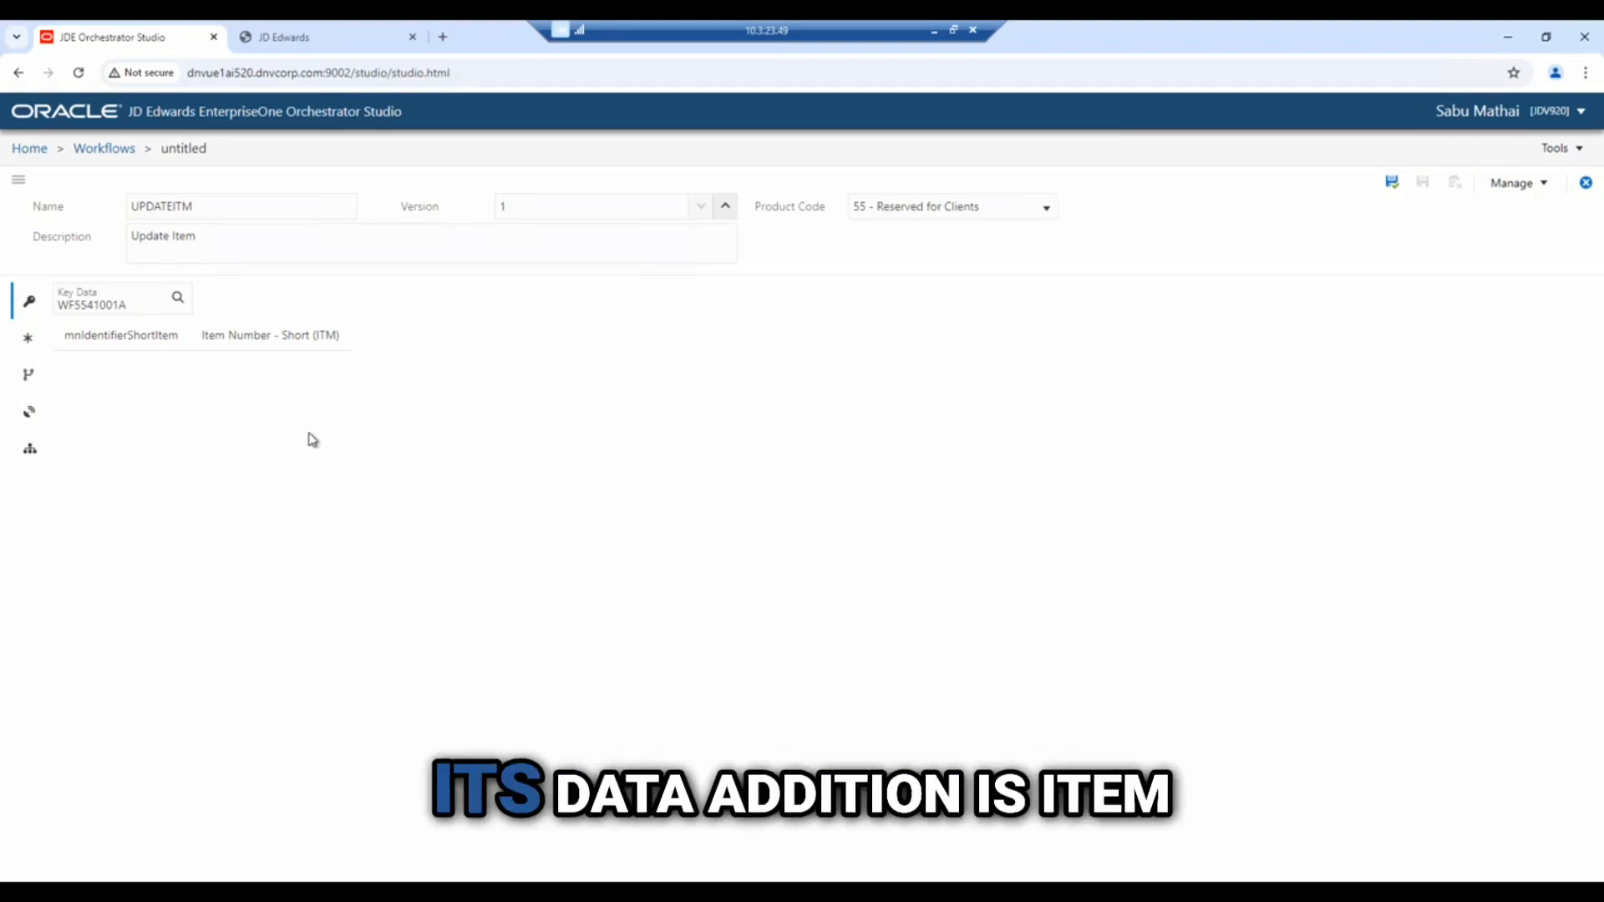
# Assign the data structure WF5541001B as the workflow's additional data and save the workflow.
pyautogui.click(29, 341)
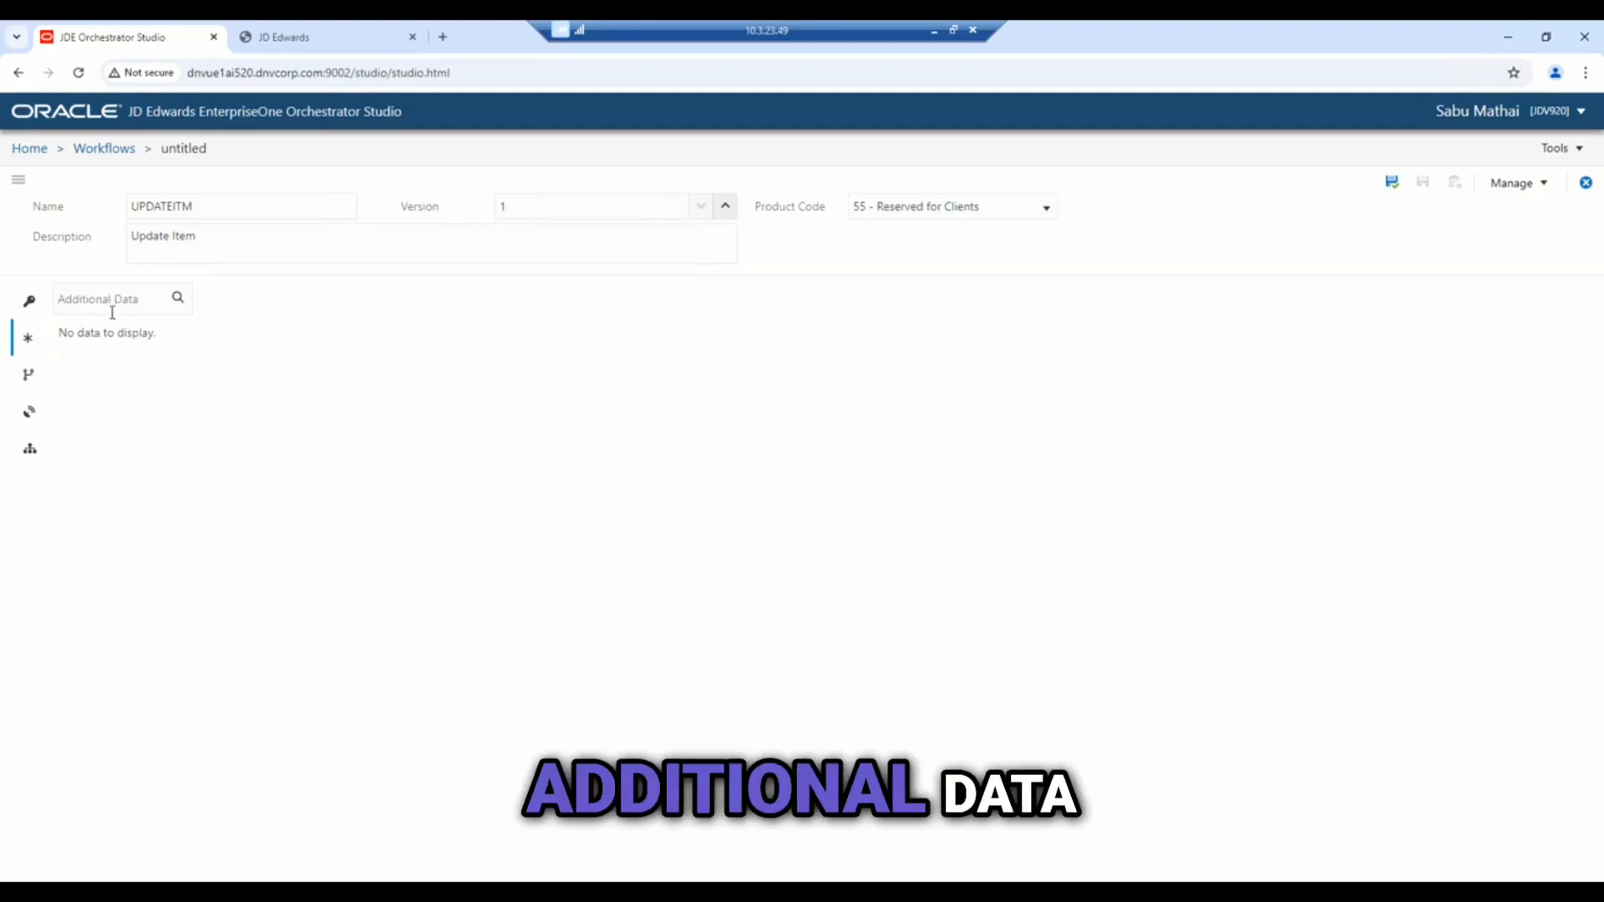
pyautogui.click(178, 299)
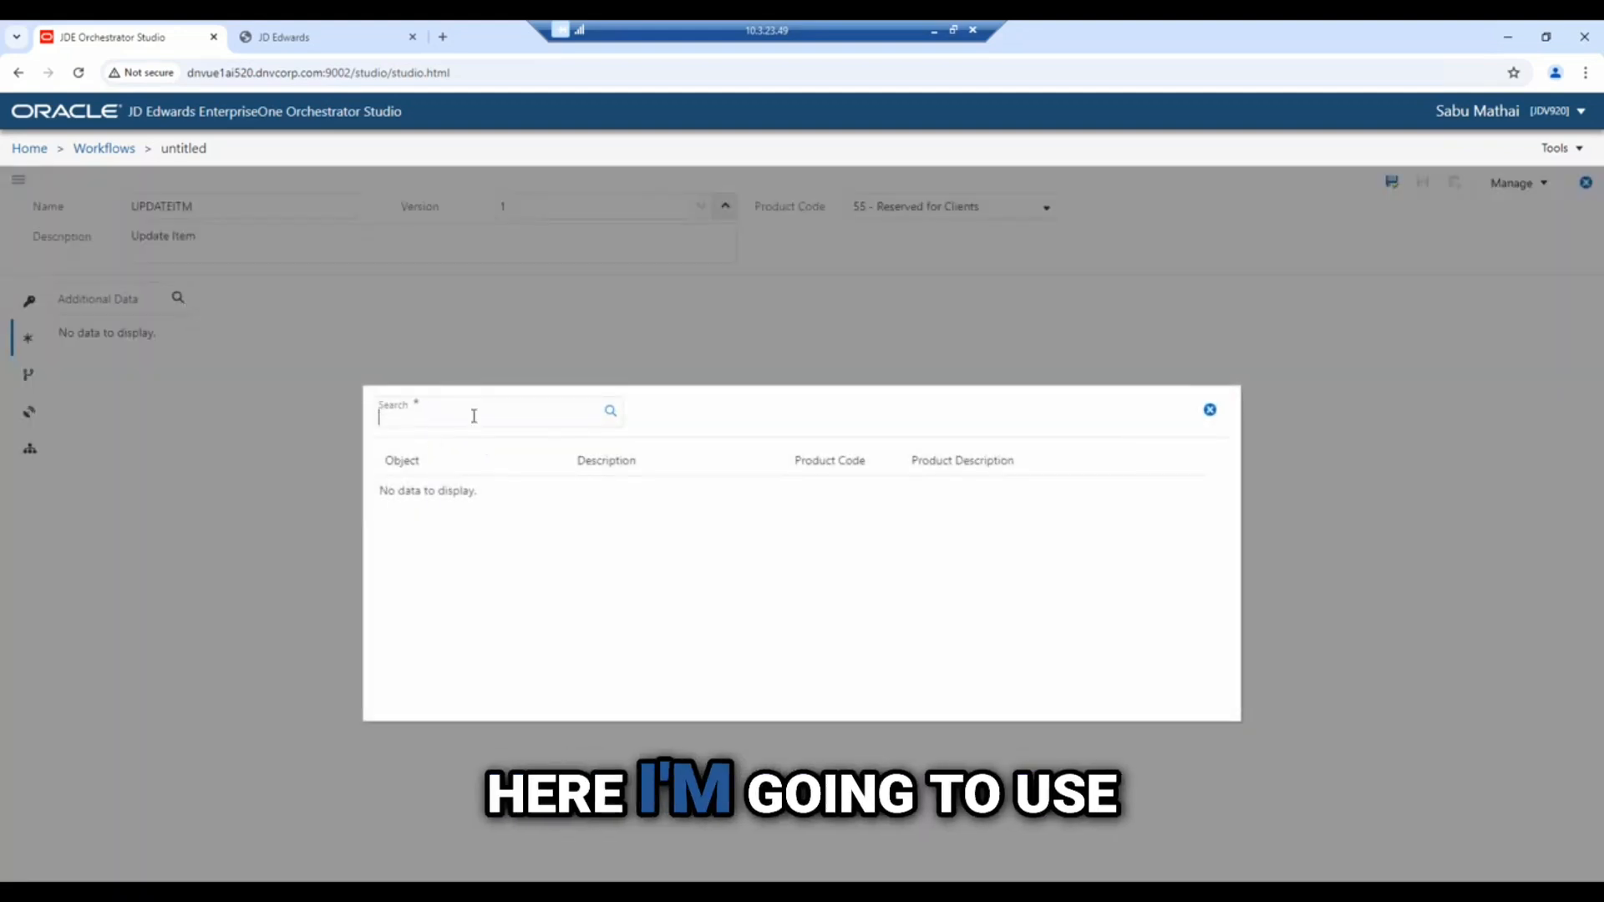
pyautogui.write('WF')
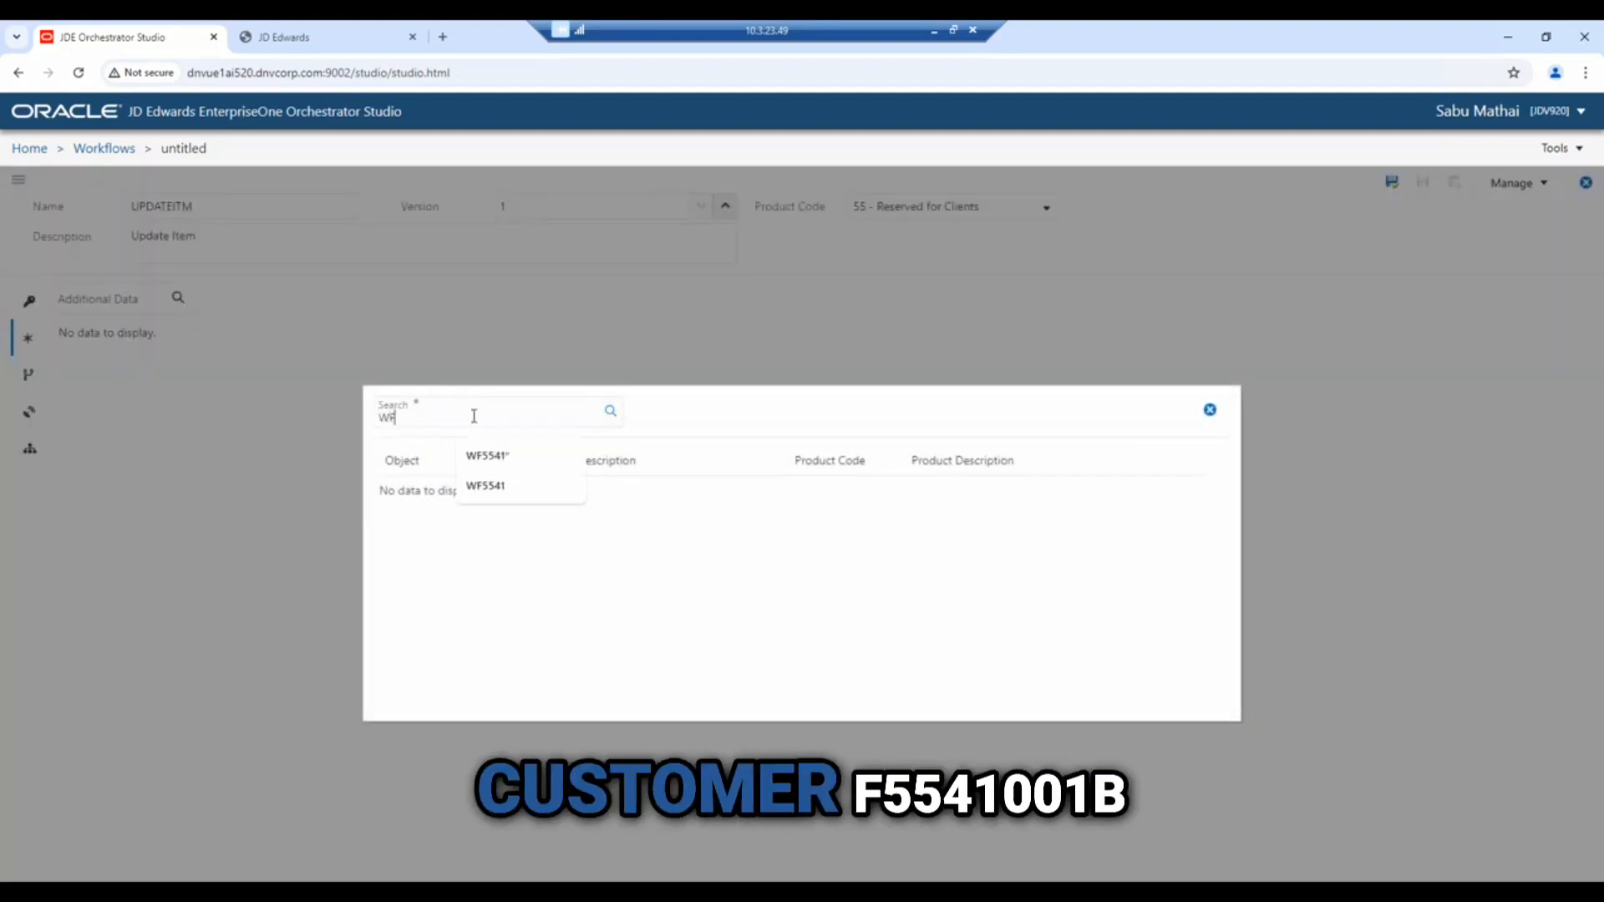
pyautogui.write('5541001B')
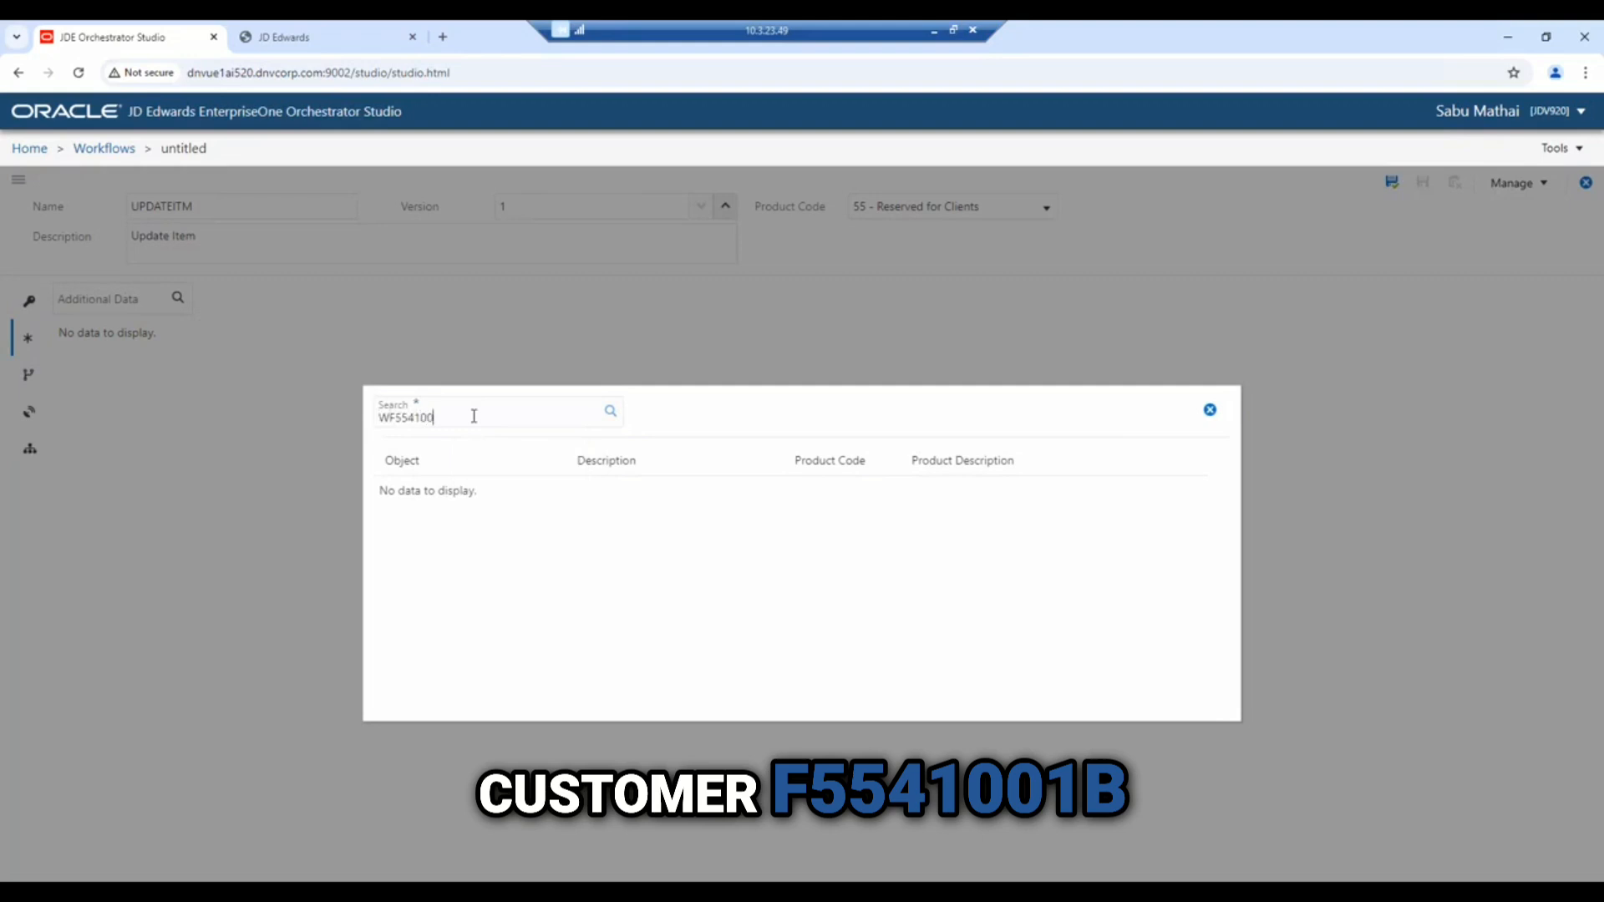
pyautogui.click(613, 415)
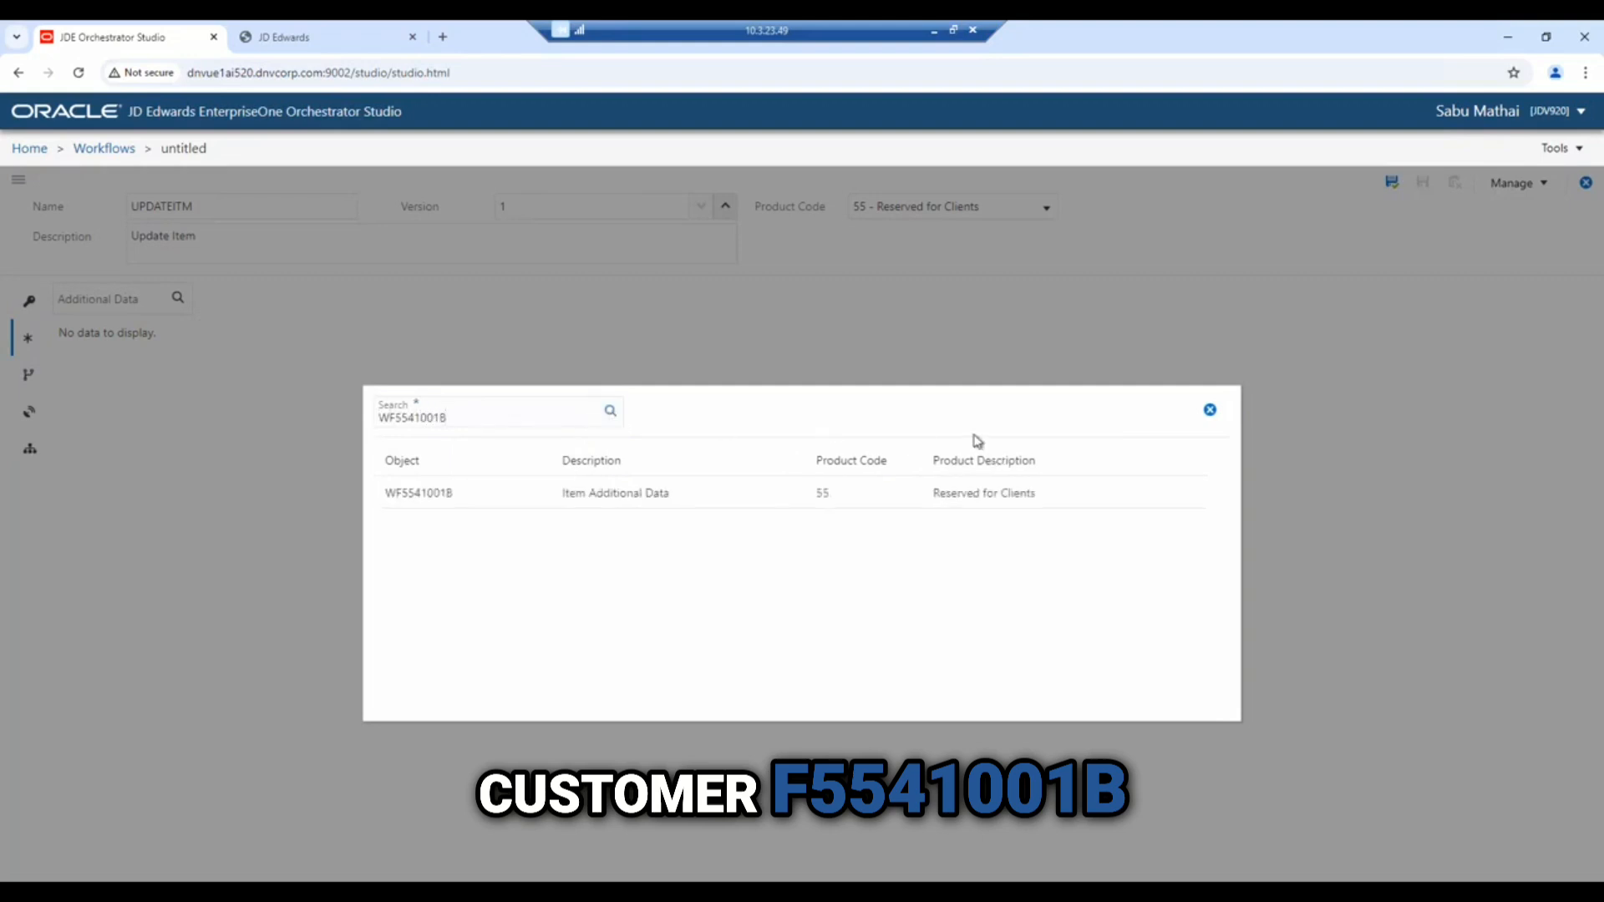
pyautogui.click(445, 493)
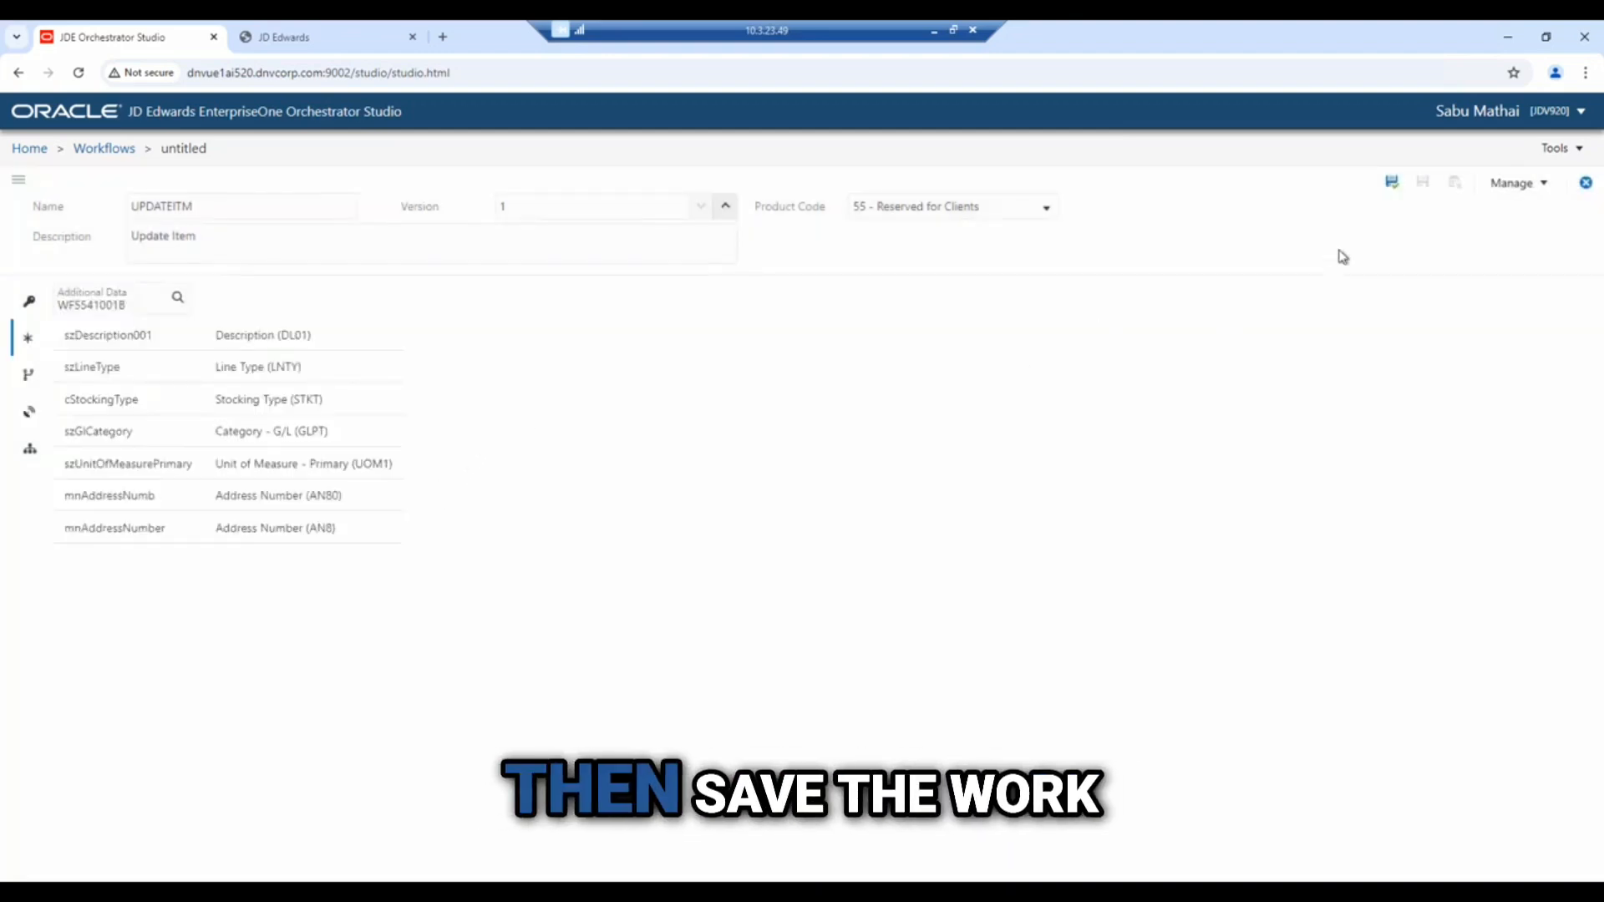
pyautogui.click(1390, 182)
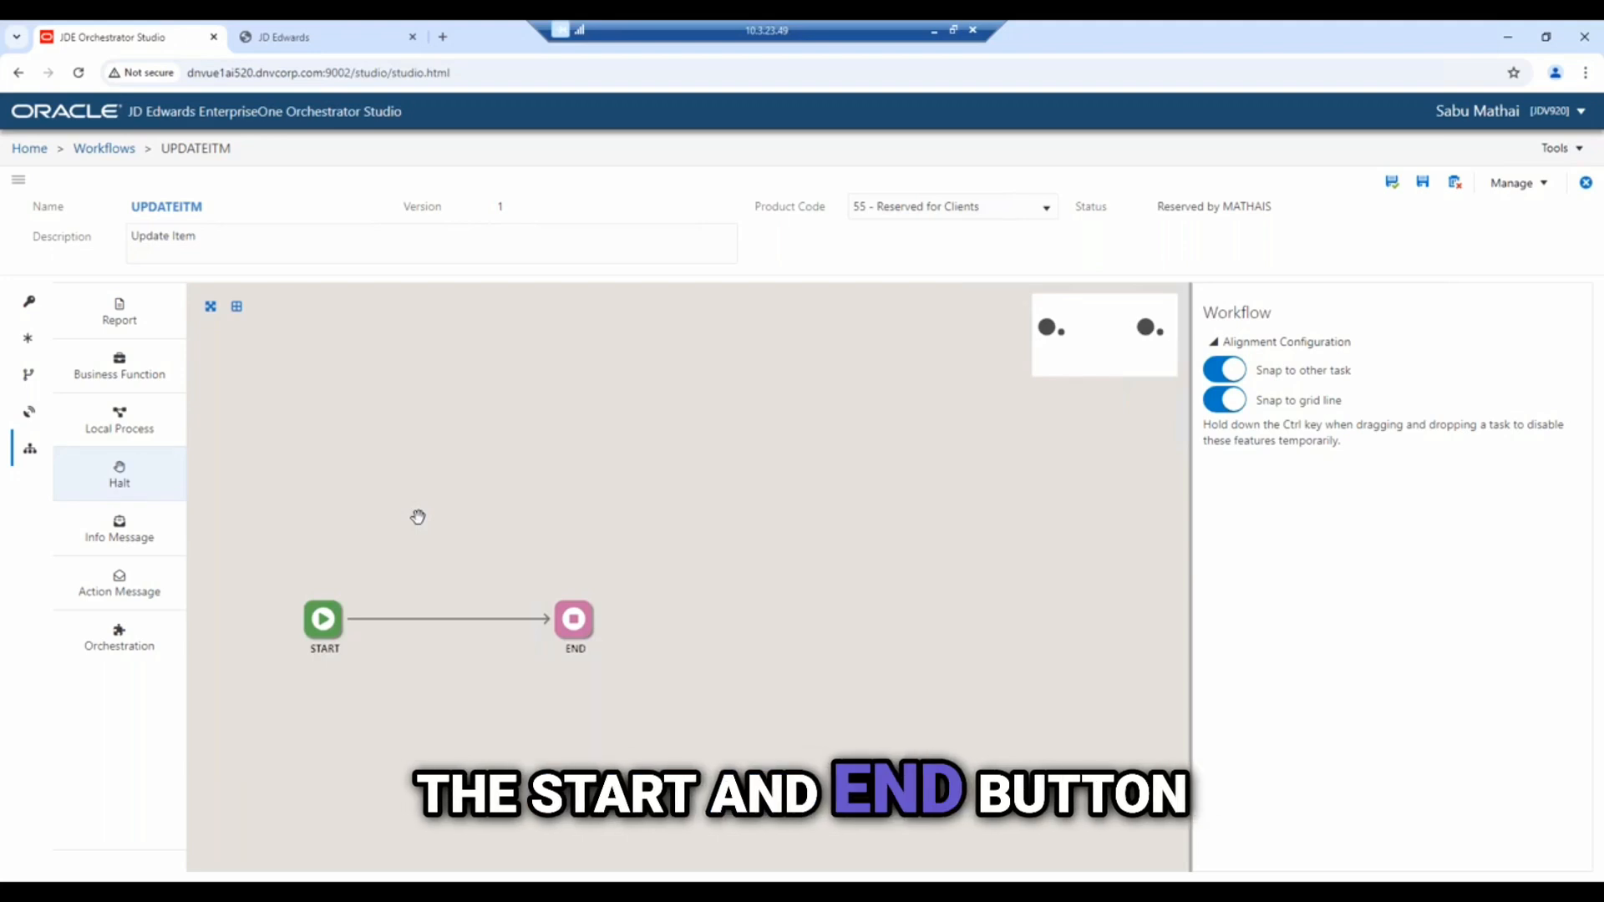
# Add an orchestration task between START and END, with ItemCost as its task name and description.
pyautogui.moveTo(118, 635); pyautogui.dragTo(443, 633)
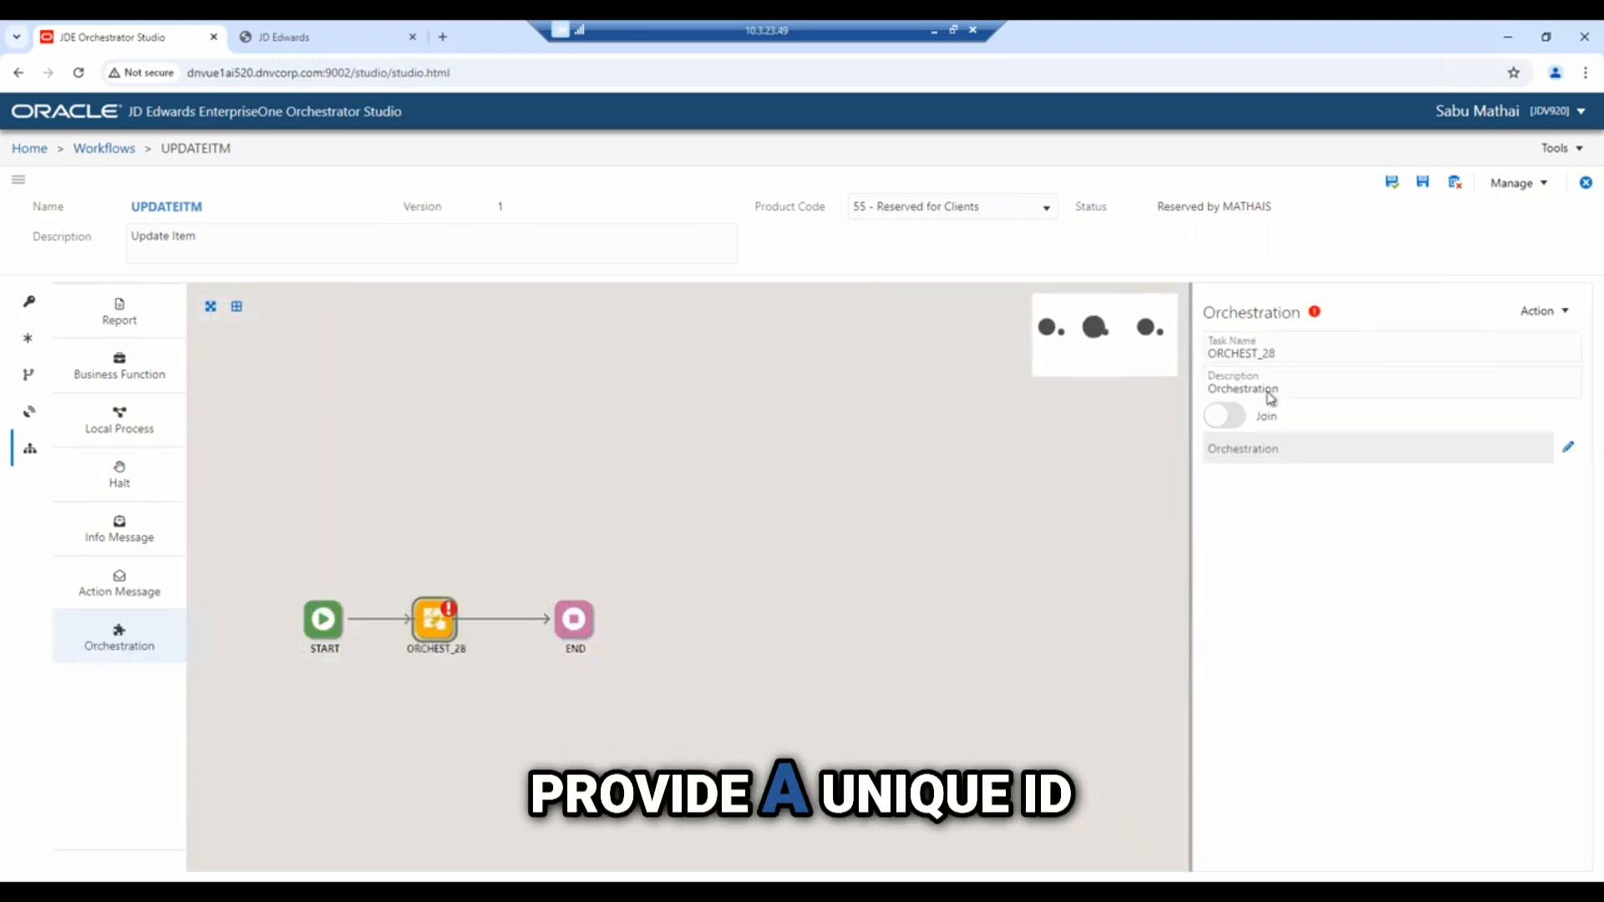
pyautogui.click(1280, 351)
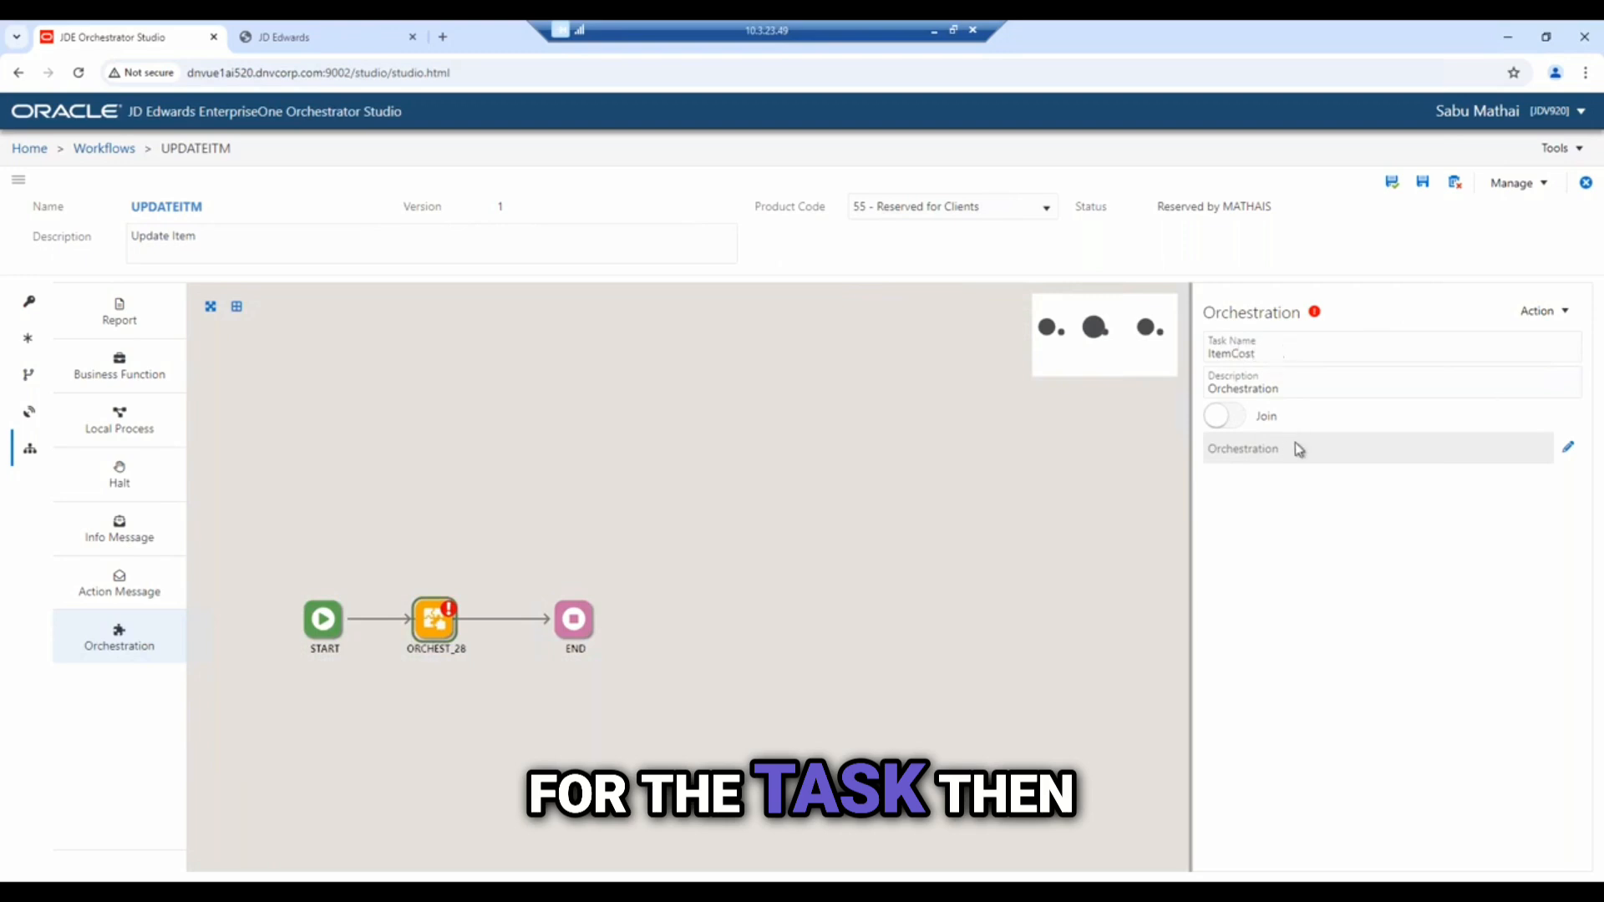
pyautogui.click(1284, 385)
pyautogui.moveTo(1286, 390); pyautogui.dragTo(1196, 405)
pyautogui.press('BackSpace')
# Set the ItemCost task to run a notification instead of an orchestration and open the notification lookup.
pyautogui.click(1566, 451)
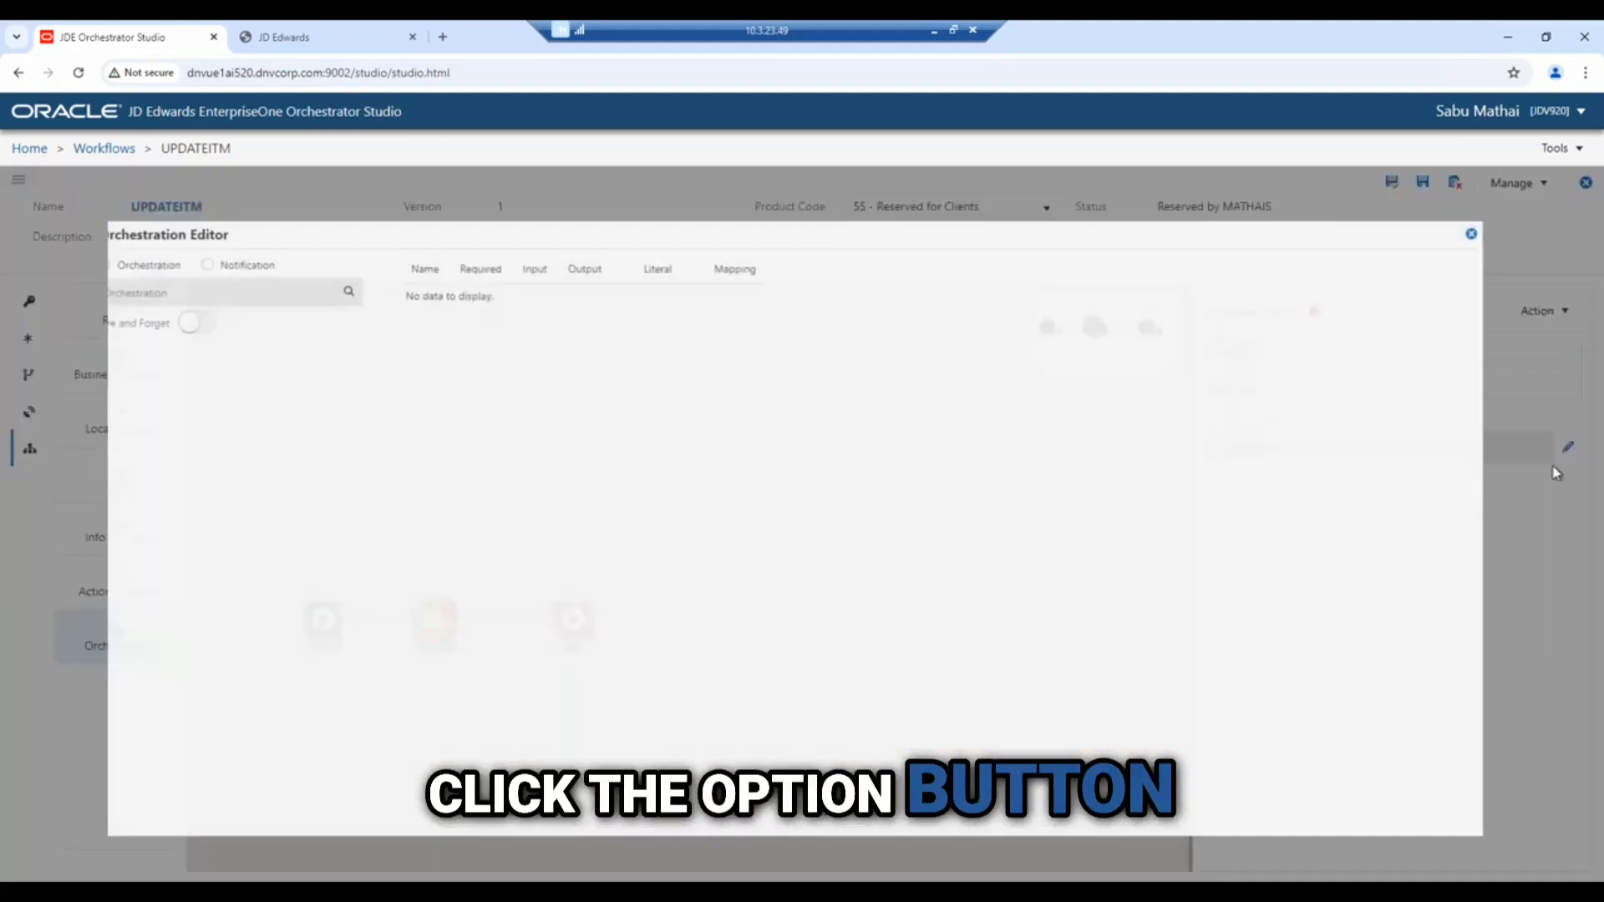
pyautogui.click(145, 238)
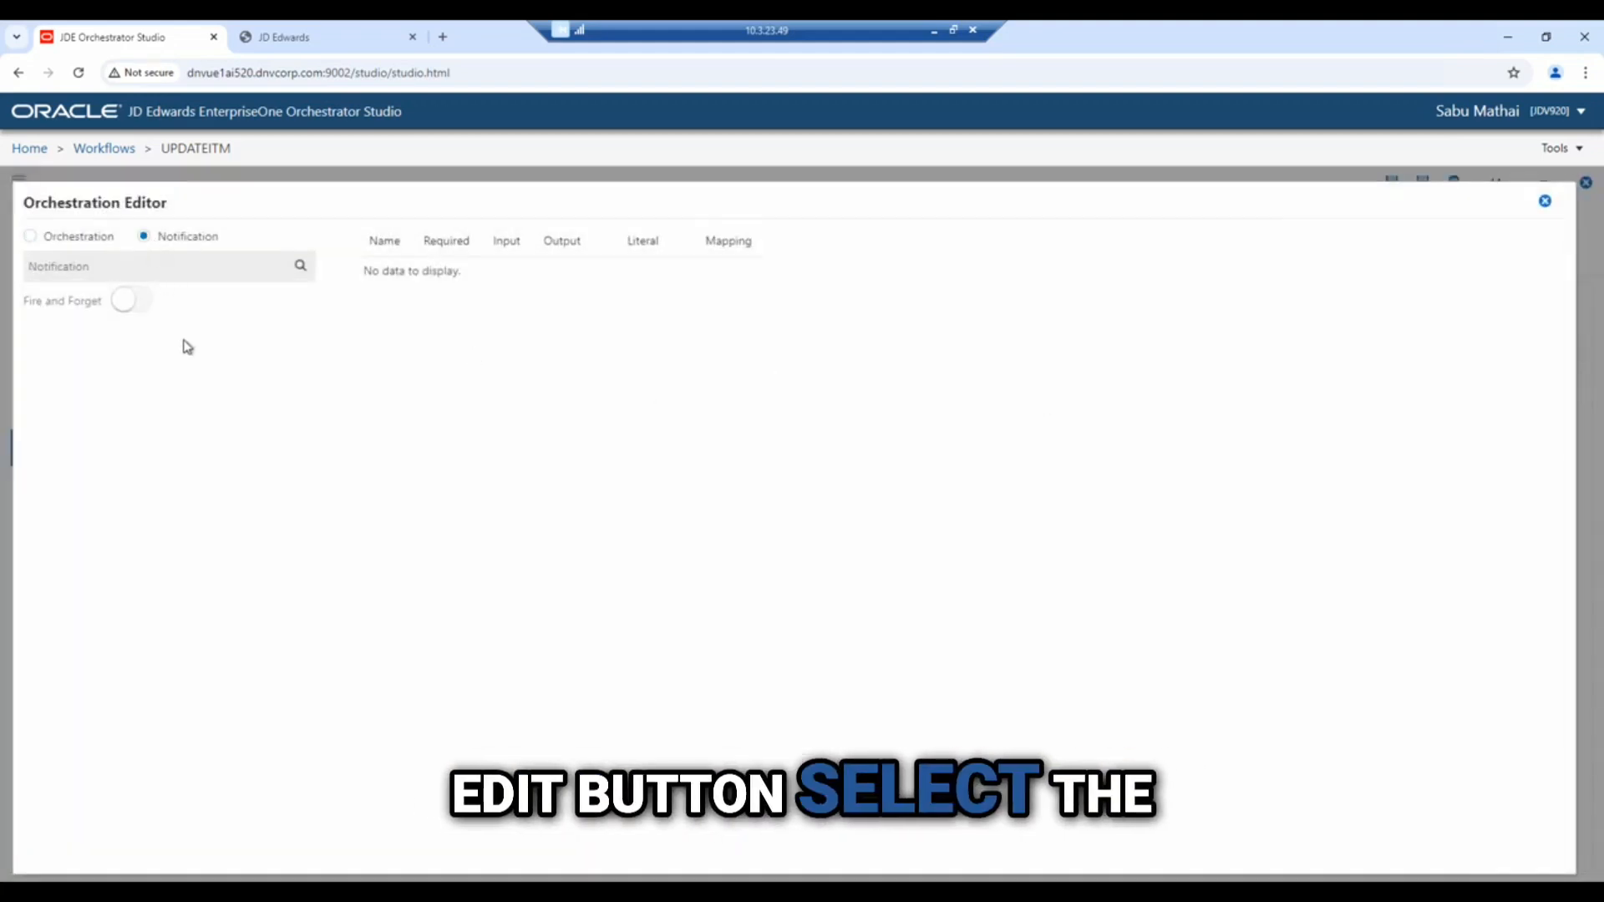
pyautogui.click(301, 268)
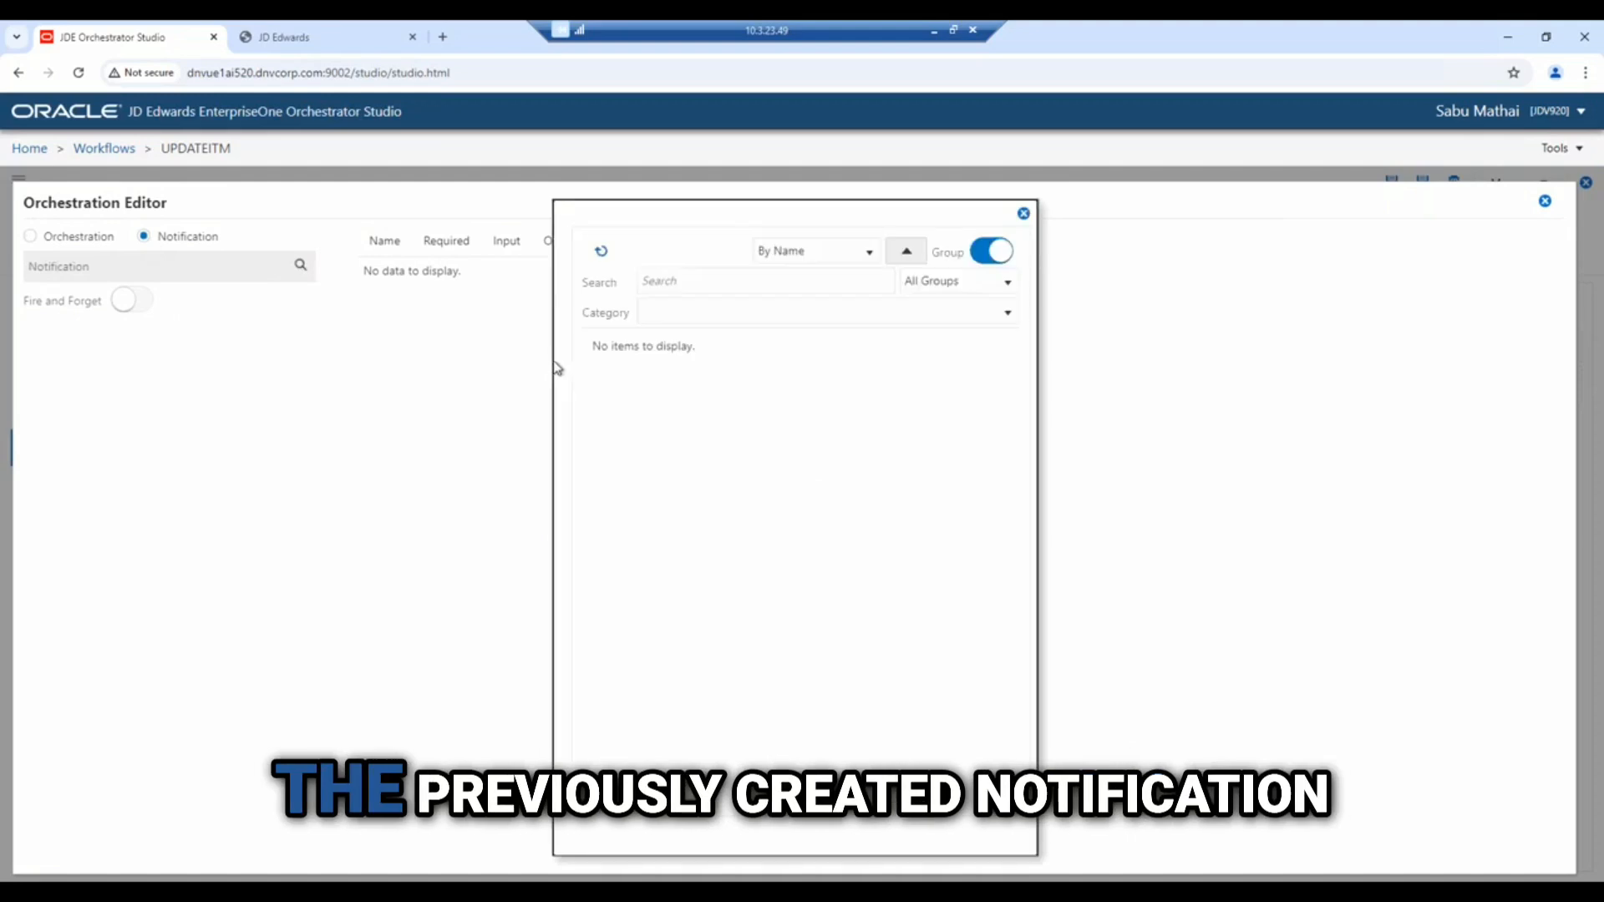
pyautogui.click(663, 283)
pyautogui.write('P41005')
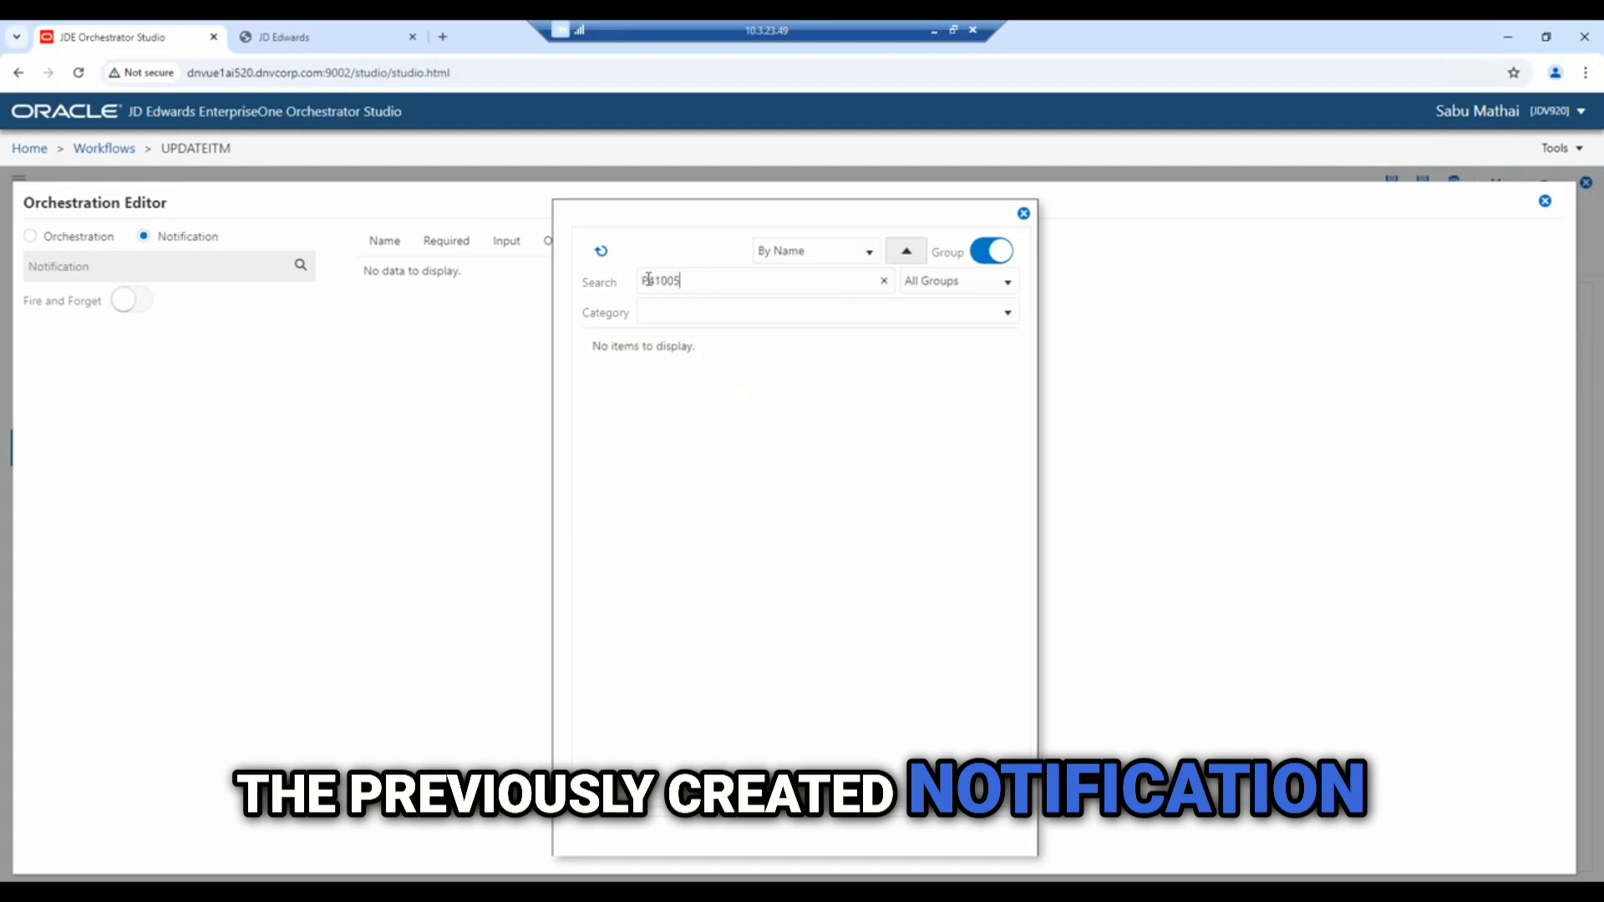
pyautogui.click(647, 279)
pyautogui.press('BackSpace')
pyautogui.press('Delete')
pyautogui.press('Delete')
pyautogui.press('Delete')
pyautogui.press('Delete')
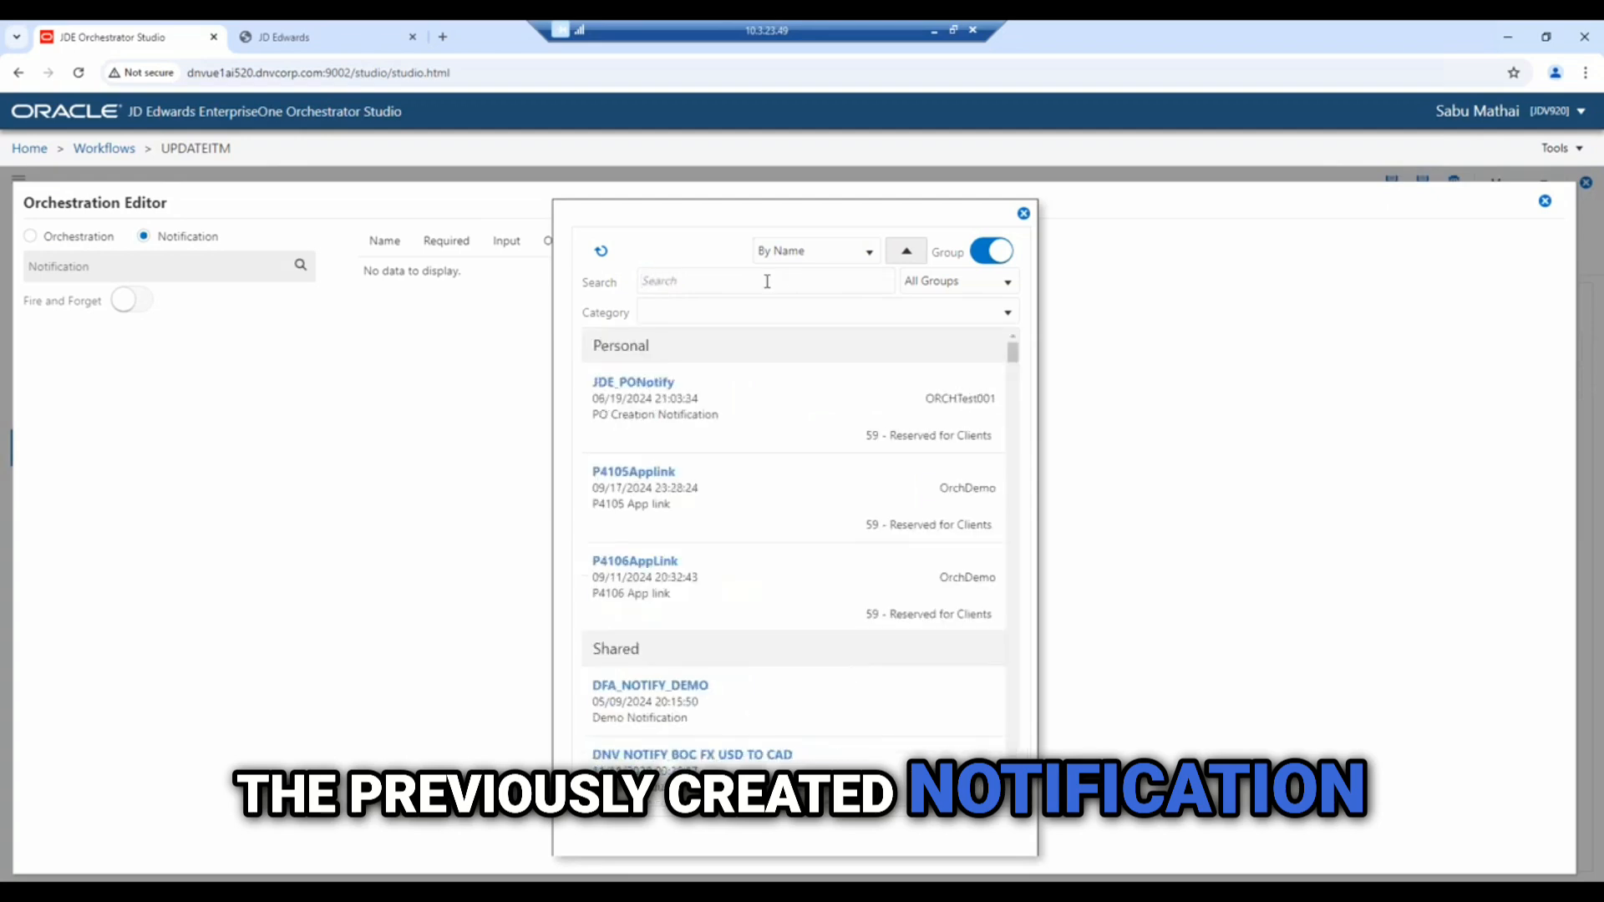
# Search the notifications for P410 and assign the shared P4105ApplinkNotify notification to the ItemCost task.
pyautogui.write('P4100')
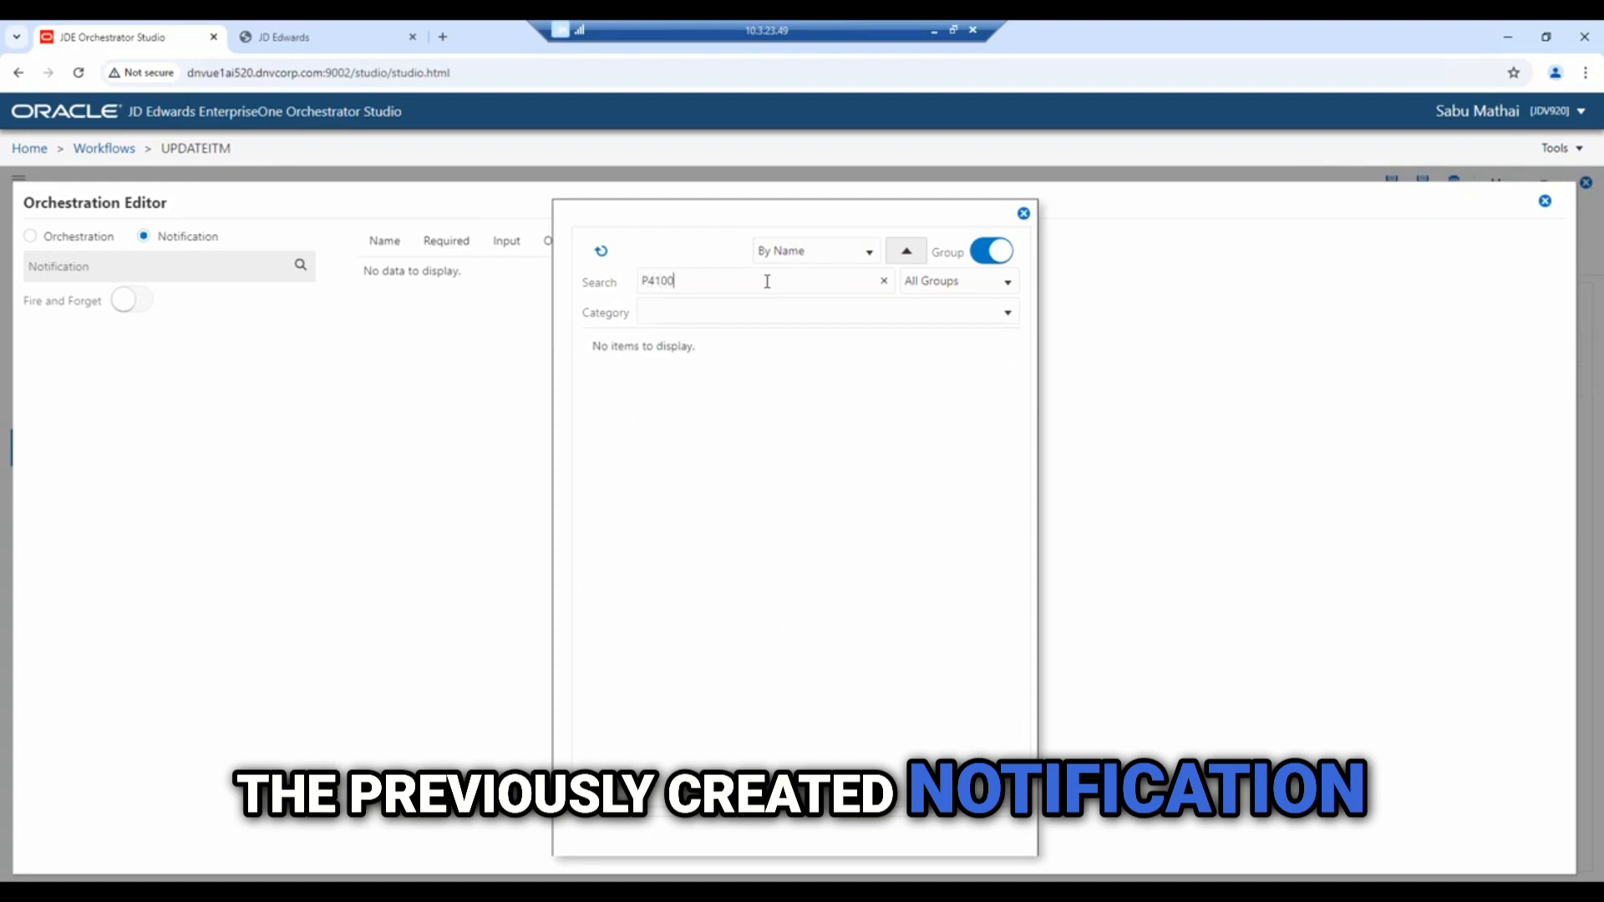
pyautogui.press('BackSpace')
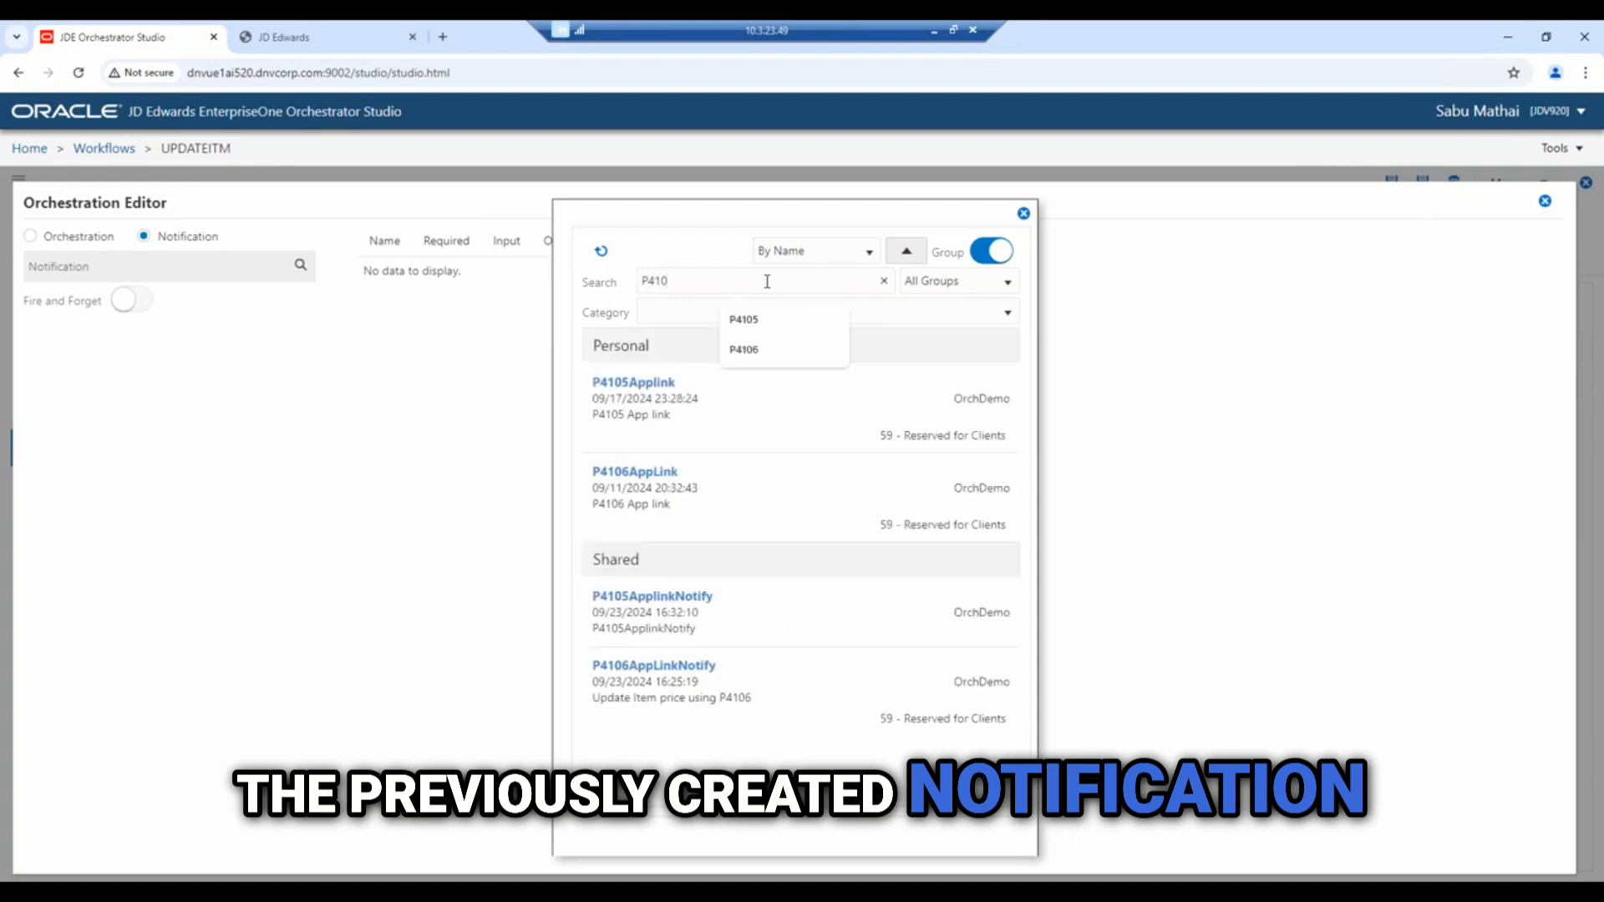
pyautogui.click(669, 605)
pyautogui.click(669, 608)
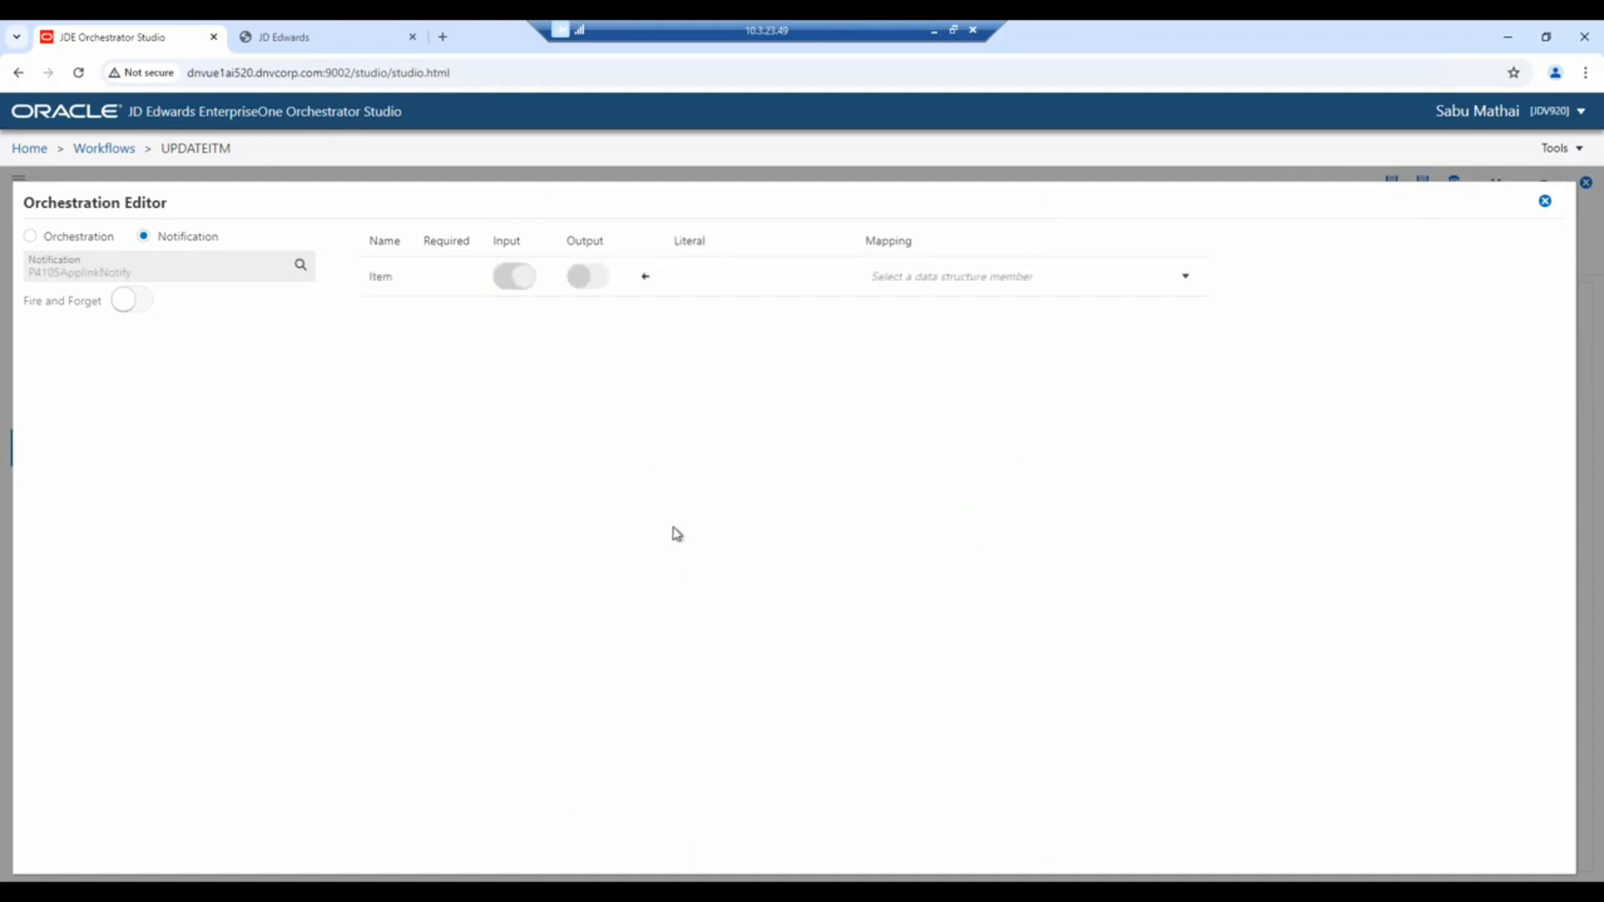
# Map the notification's Item input to the key data member mnIdentifierShortItem_ITM and save the workflow despite its validation errors.
pyautogui.click(989, 276)
pyautogui.moveTo(1186, 358); pyautogui.dragTo(1188, 376)
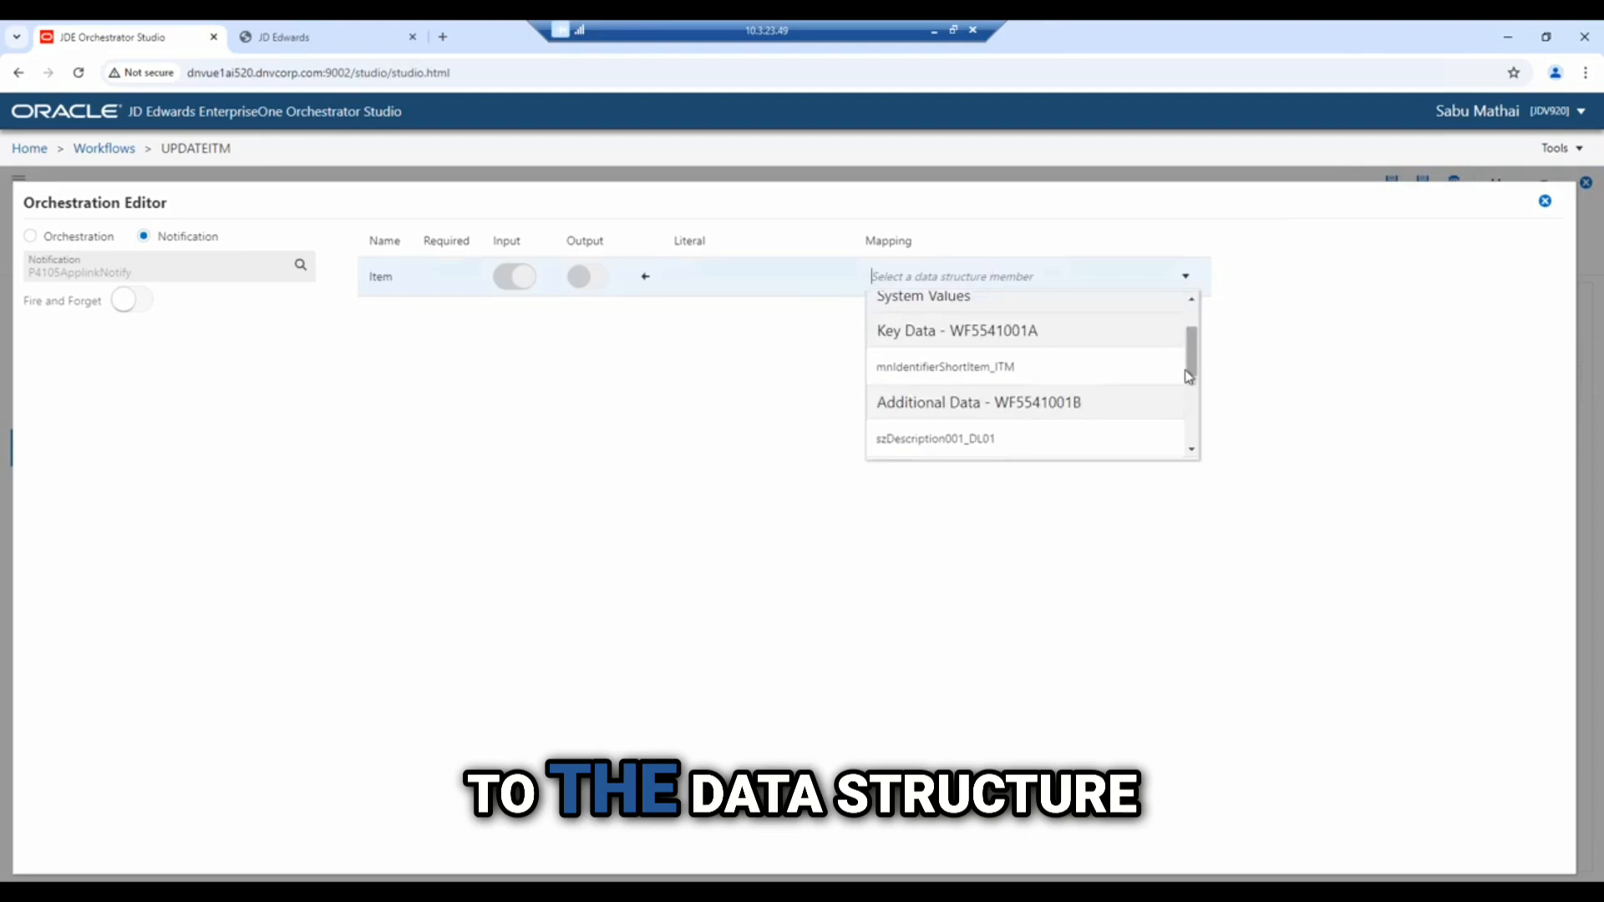
pyautogui.click(1038, 370)
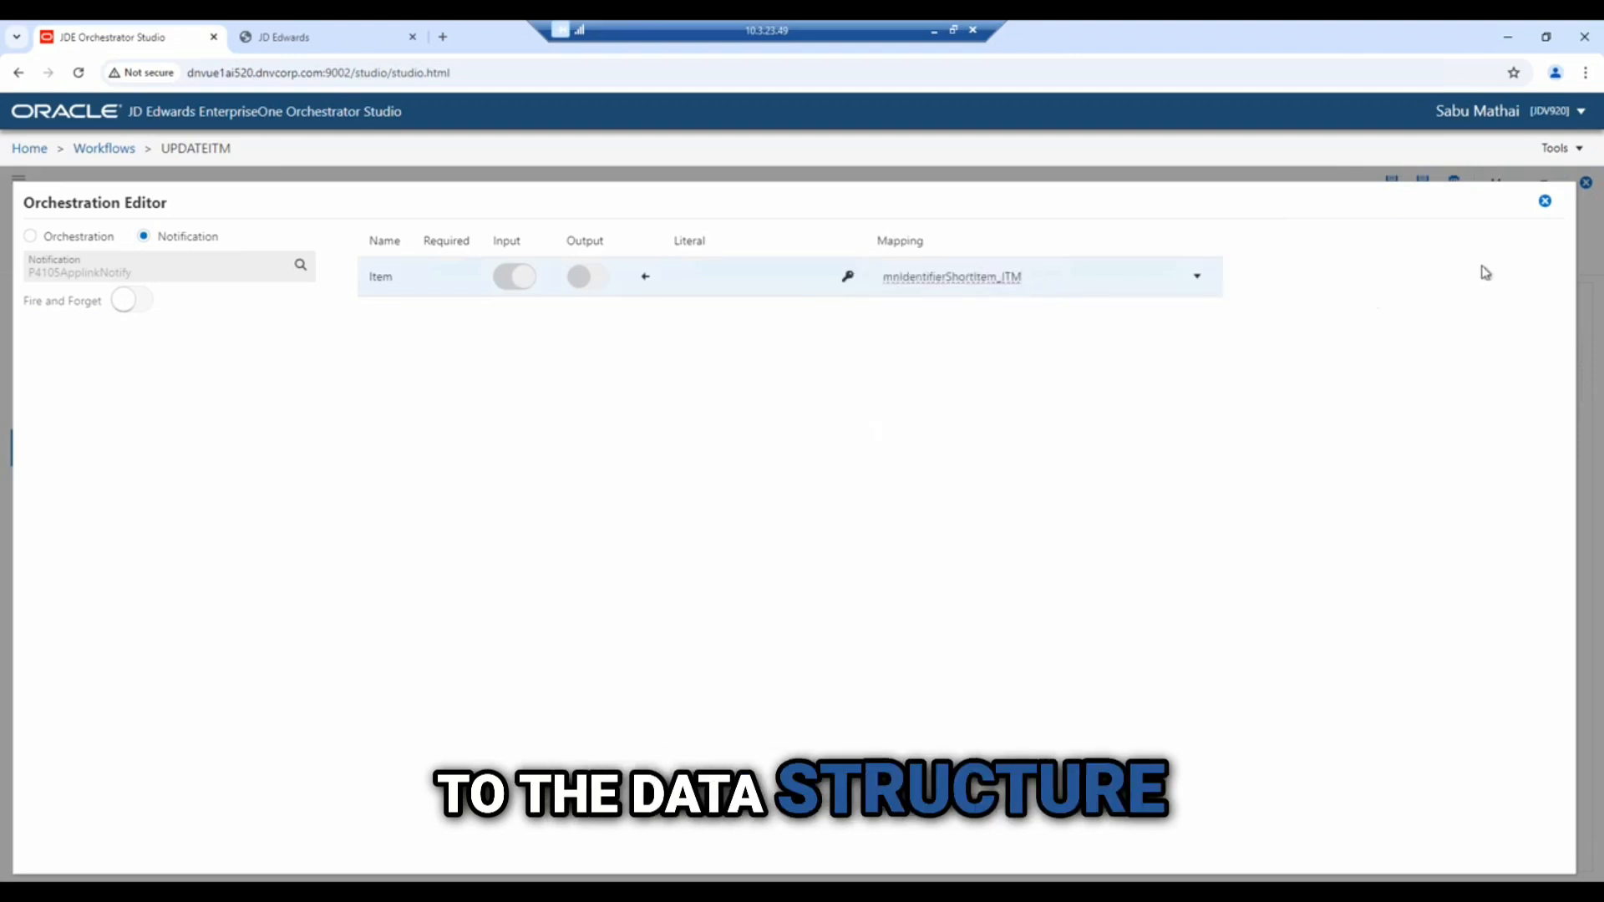
pyautogui.click(1545, 205)
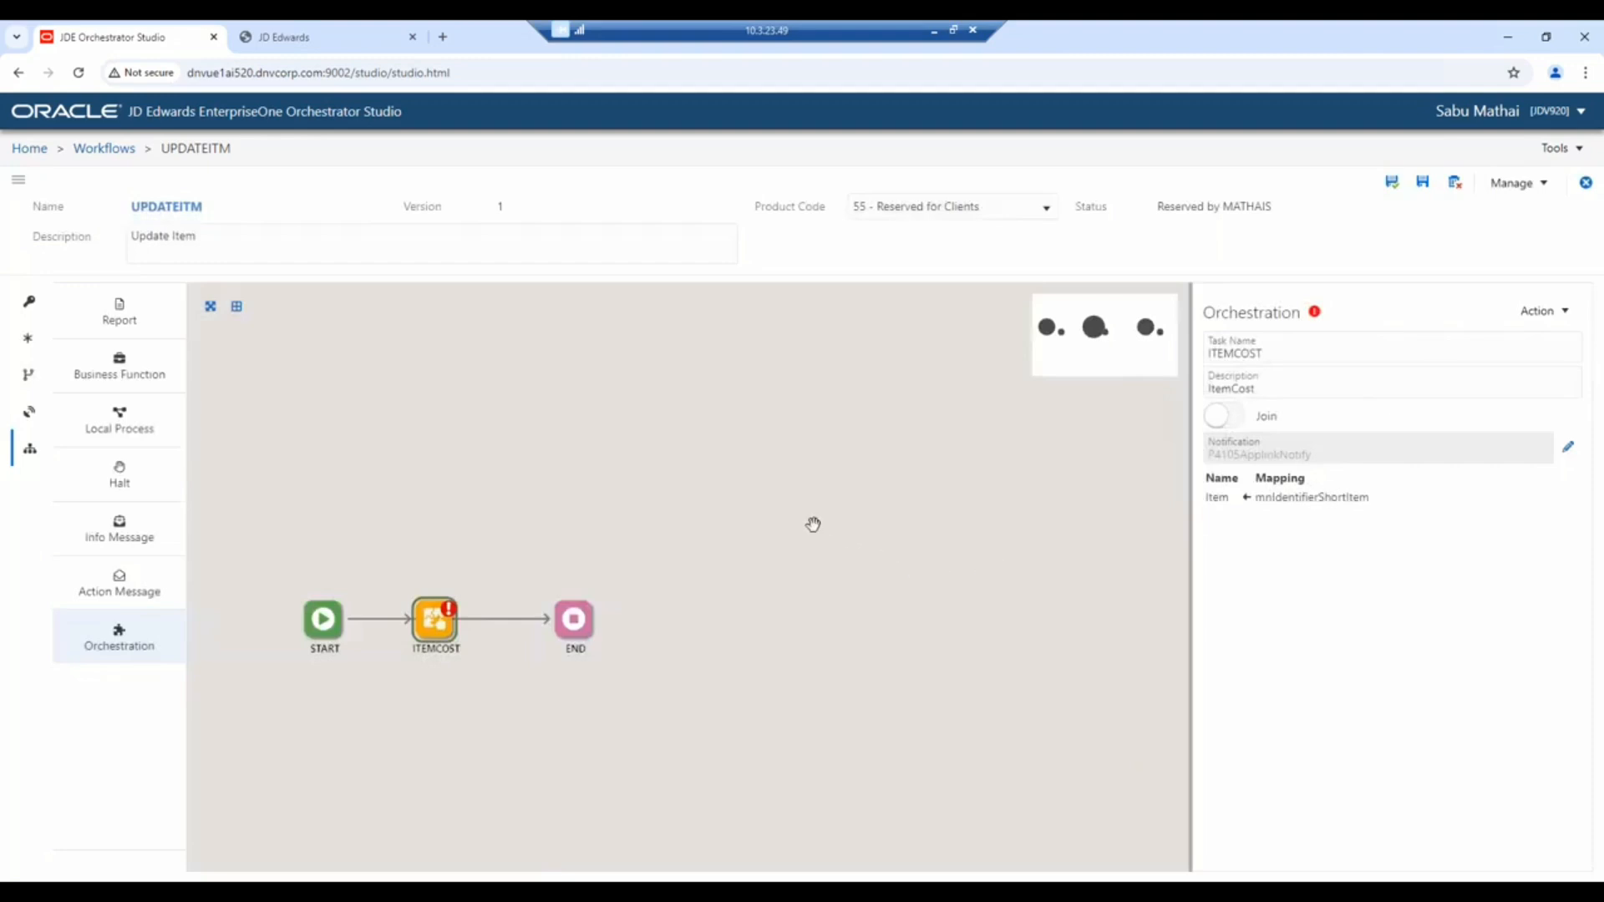
pyautogui.click(1391, 183)
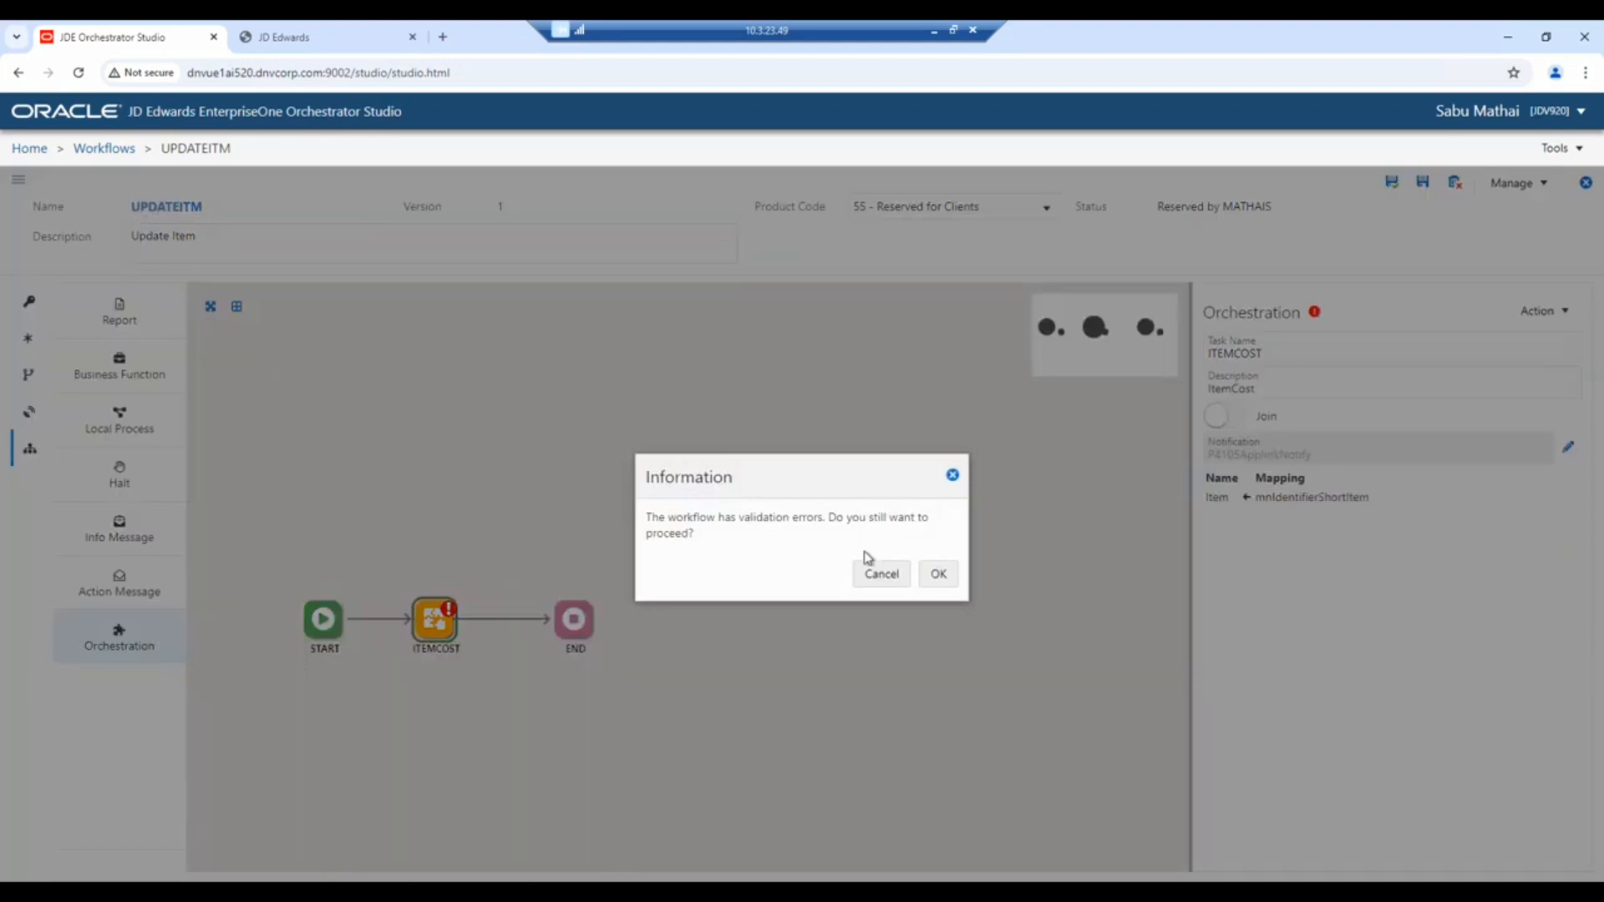
pyautogui.click(936, 573)
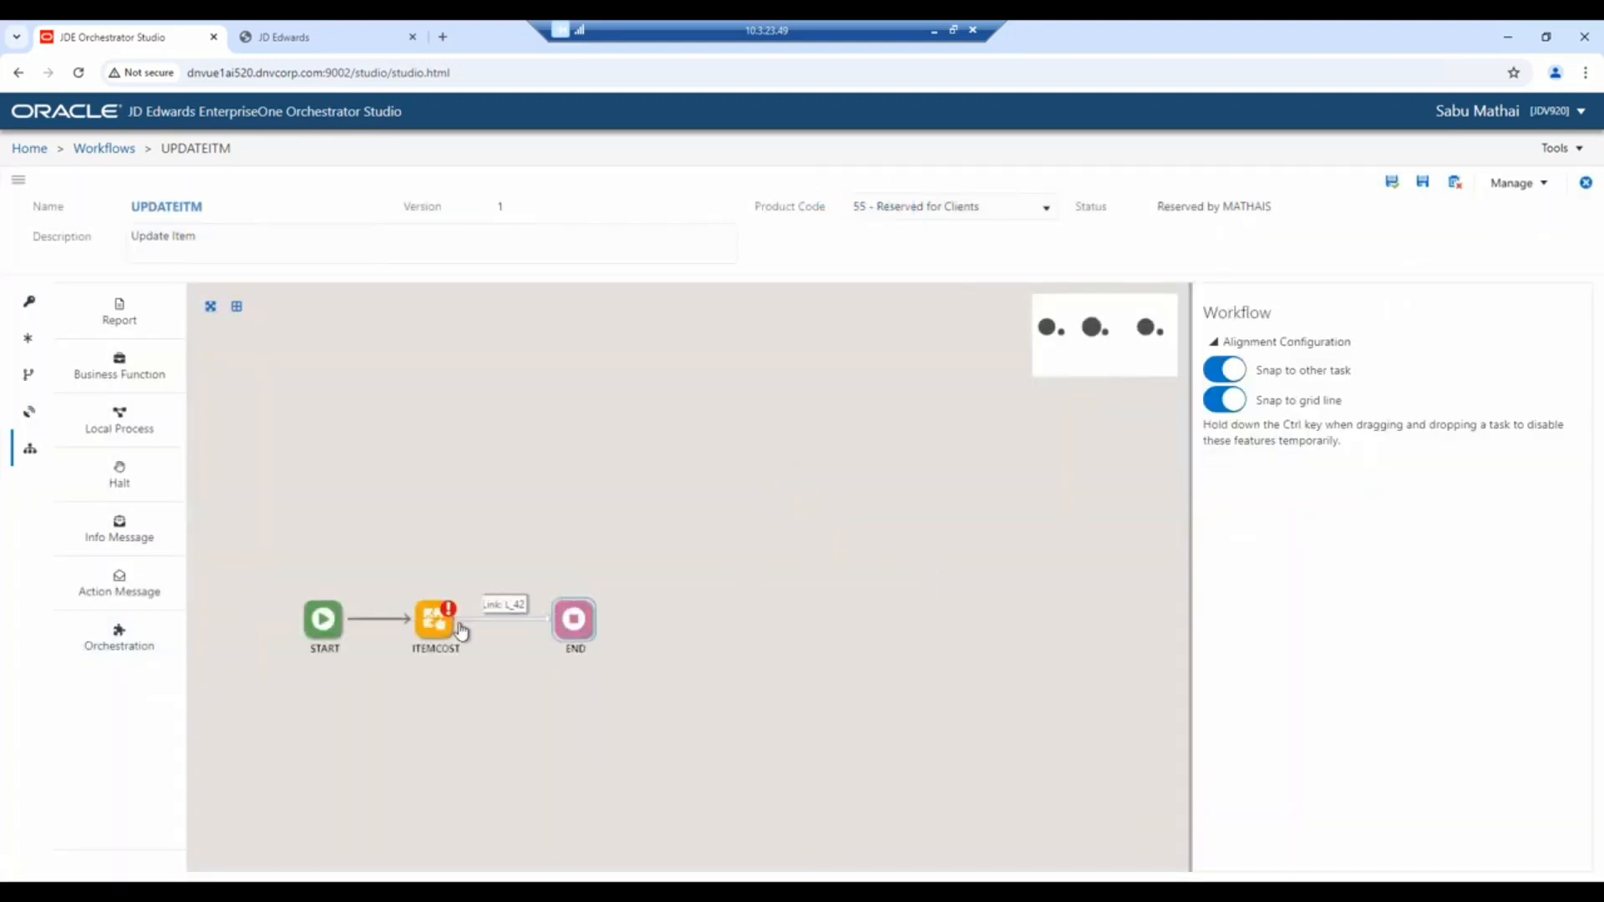
# Review the ITEMCOST task's notification mapping and validate the workflow to examine its errors.
pyautogui.click(436, 618)
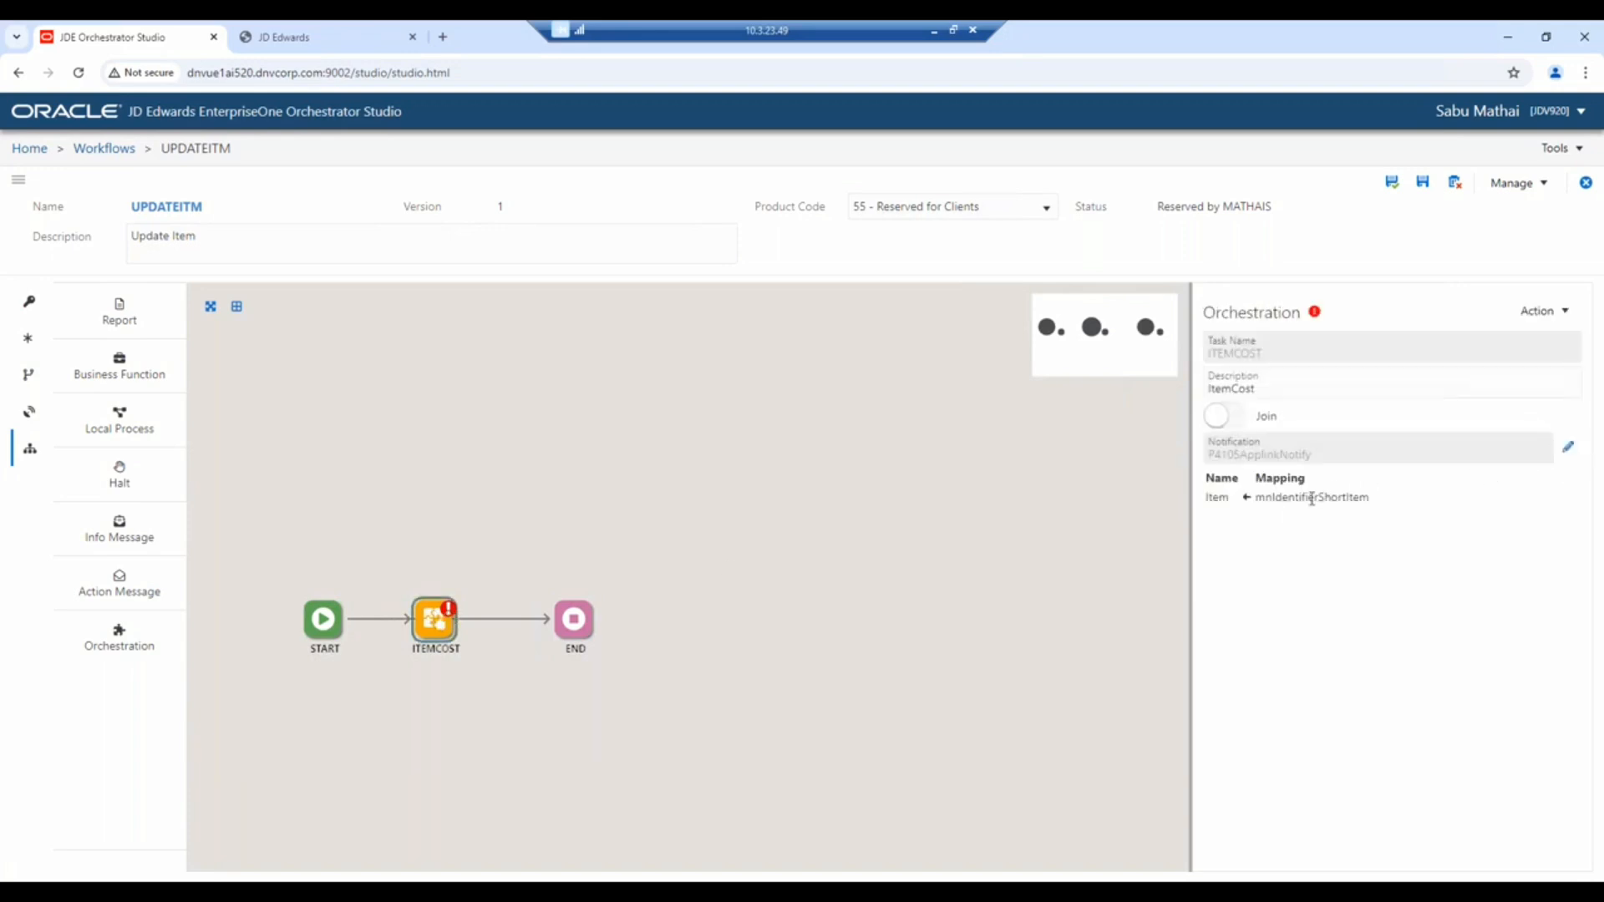
pyautogui.click(1565, 449)
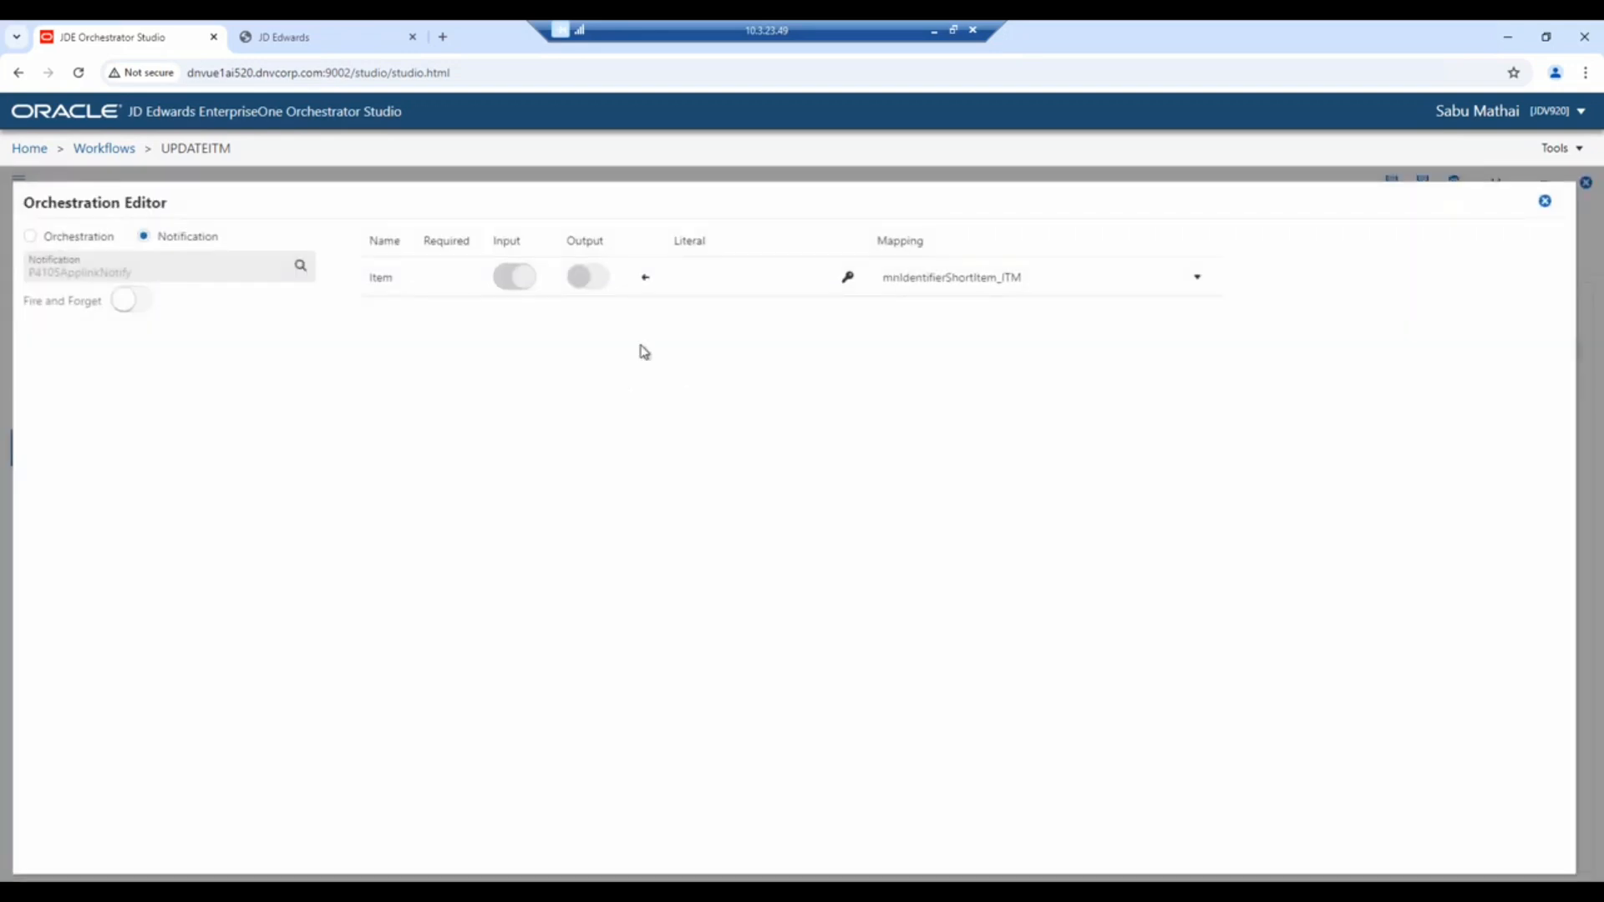
pyautogui.click(1542, 203)
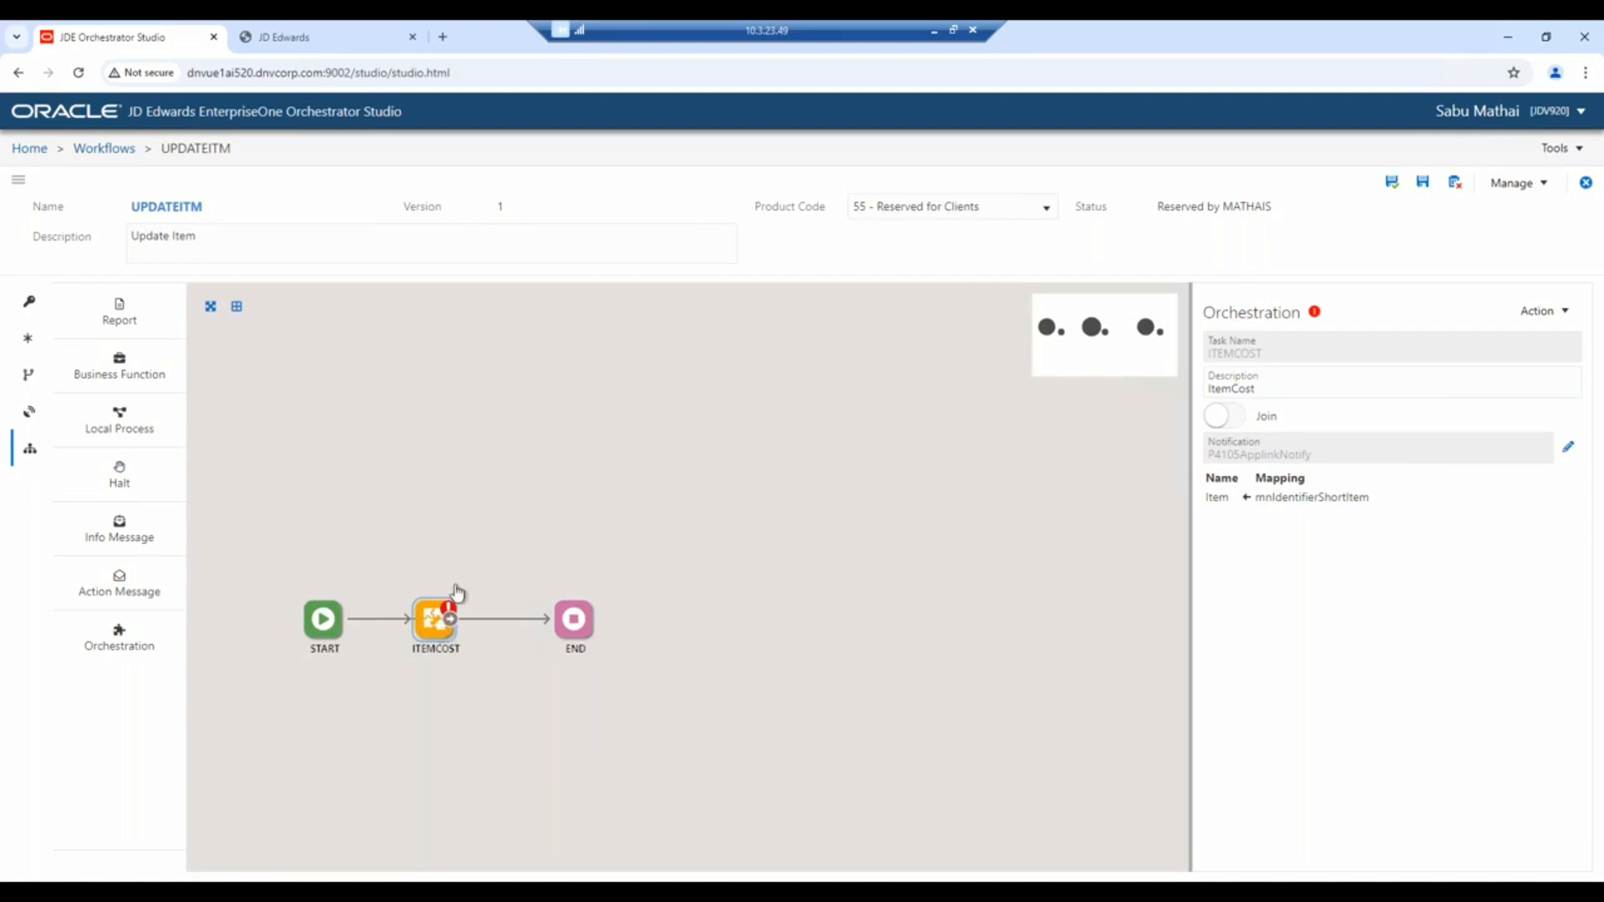
pyautogui.click(1510, 183)
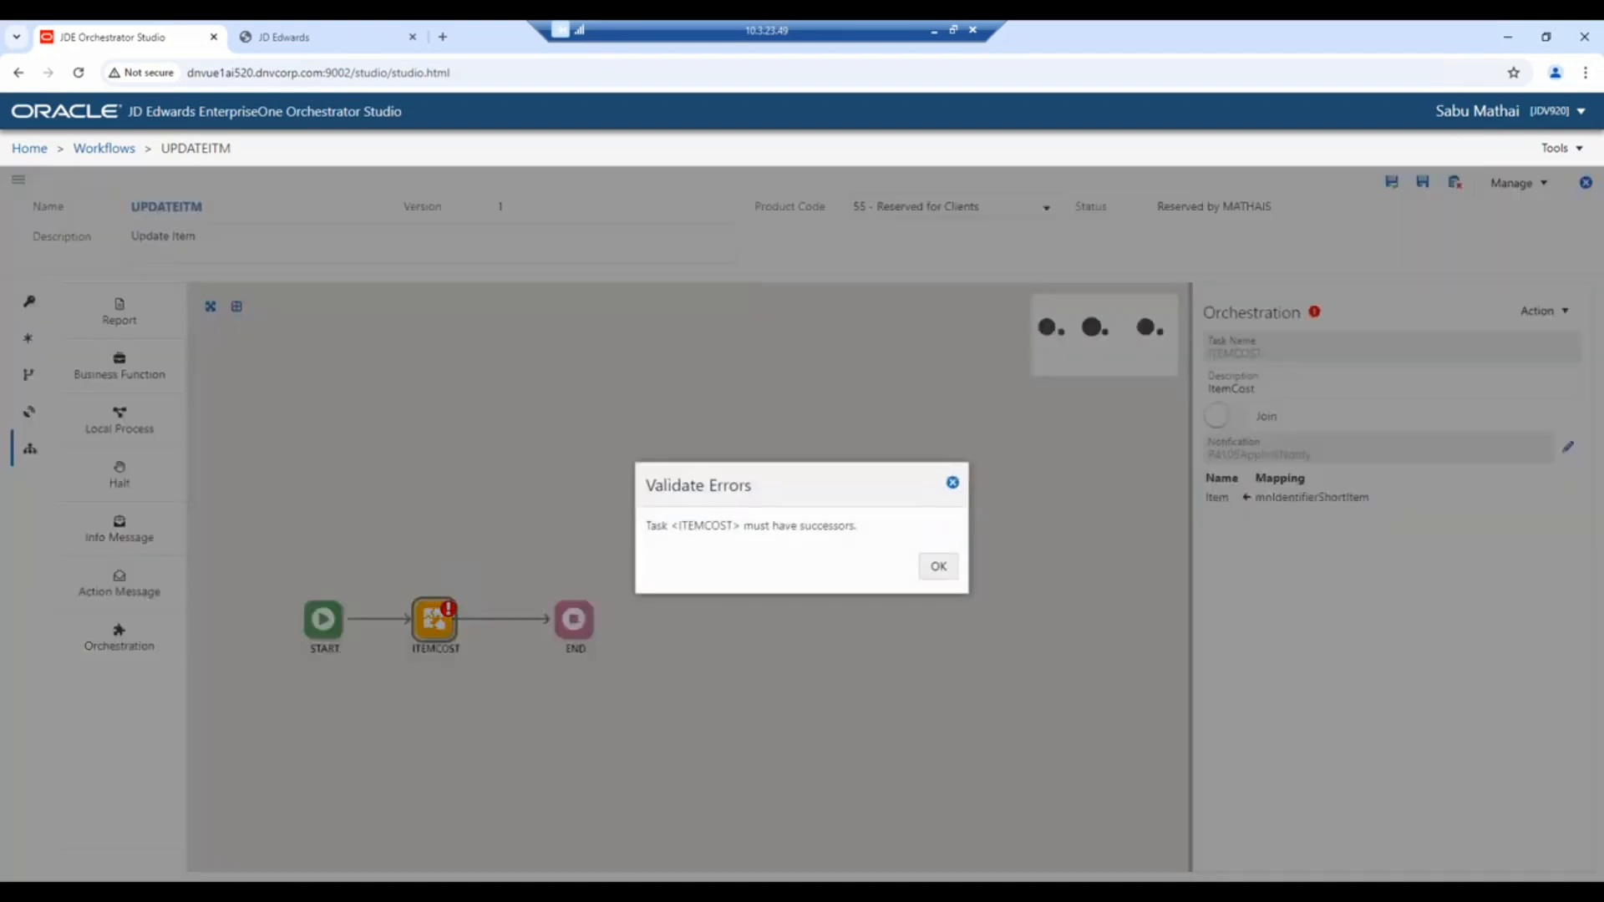
pyautogui.click(938, 566)
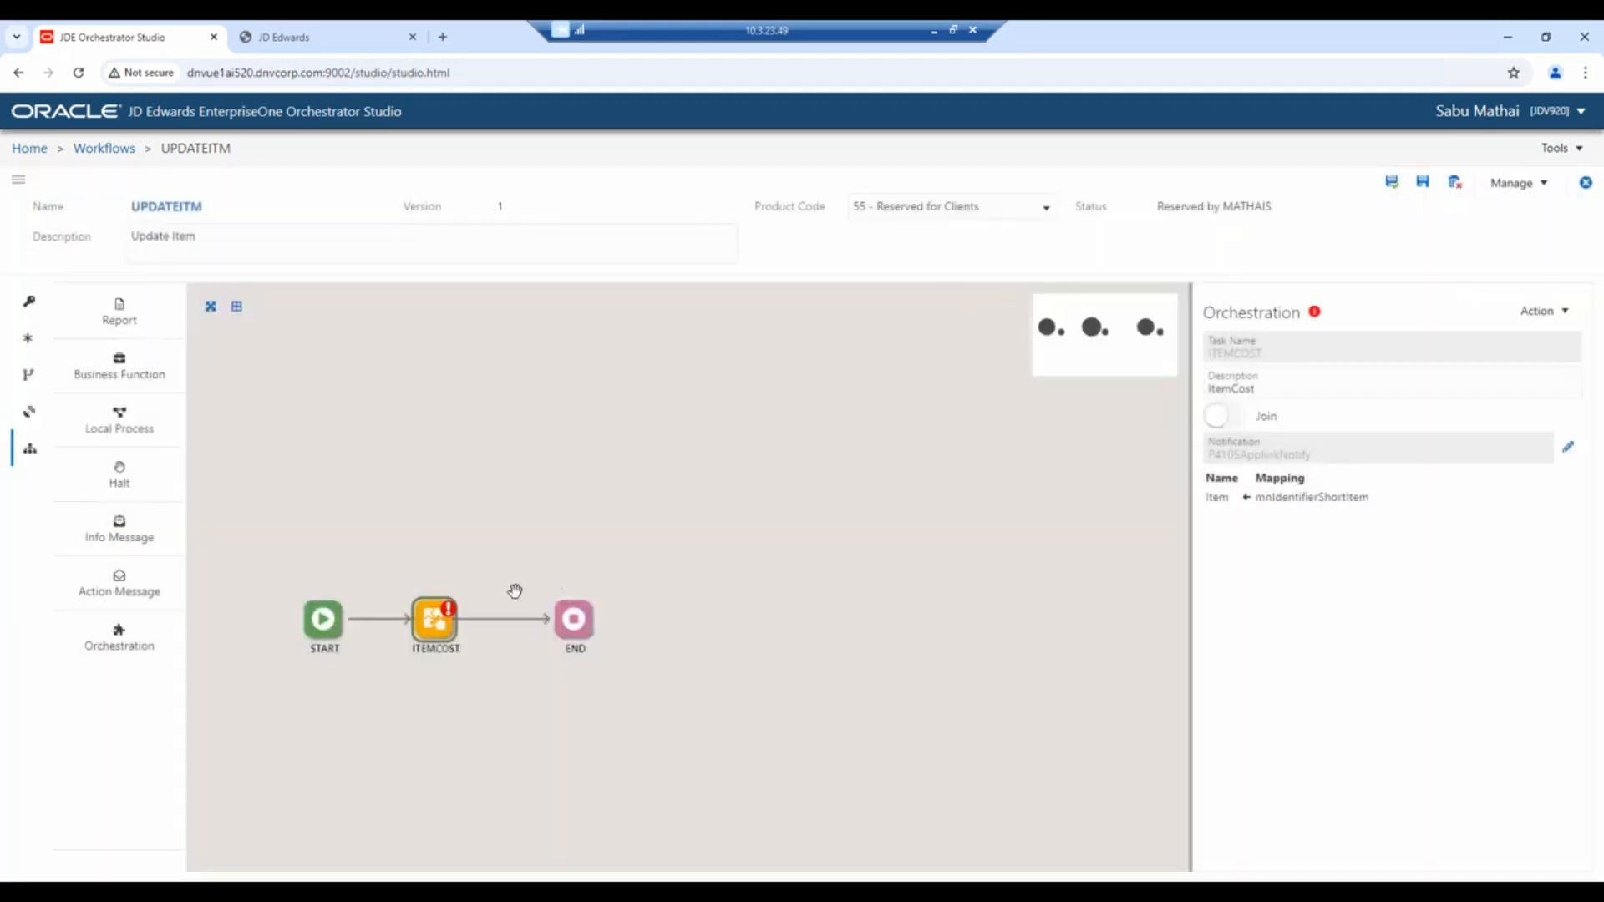
# Connect the ITEMCOST task to the END task as its successor.
pyautogui.moveTo(544, 628); pyautogui.dragTo(597, 620)
pyautogui.moveTo(473, 624)
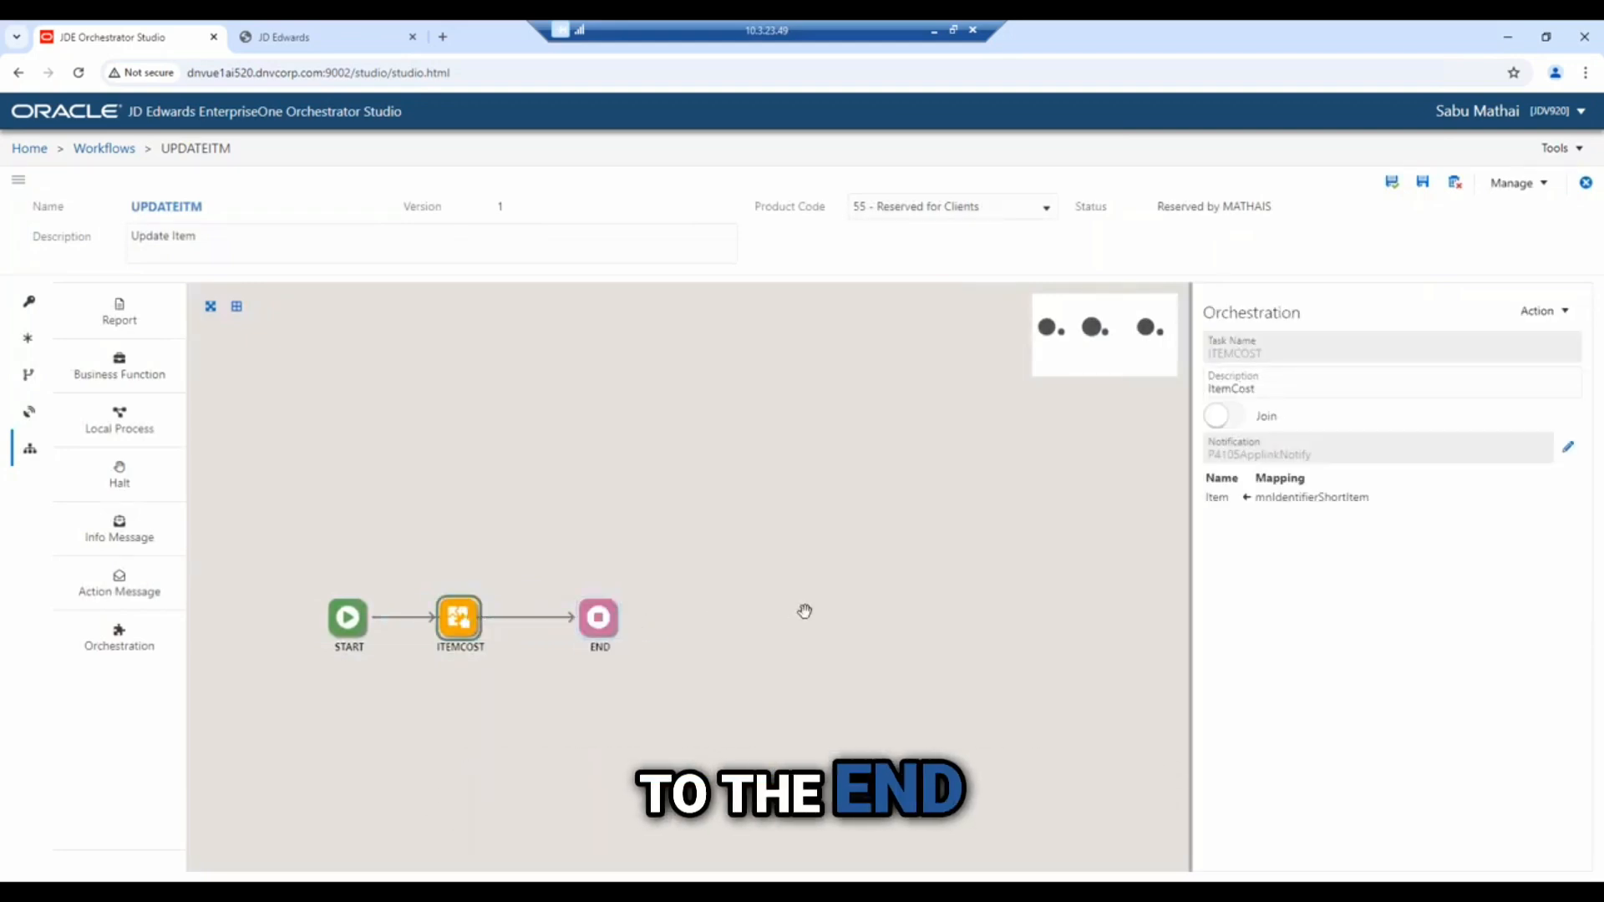
# Save the workflow and insert a second Orchestration task named ItemPrice between the ITEMCOST and END tasks.
pyautogui.click(1391, 182)
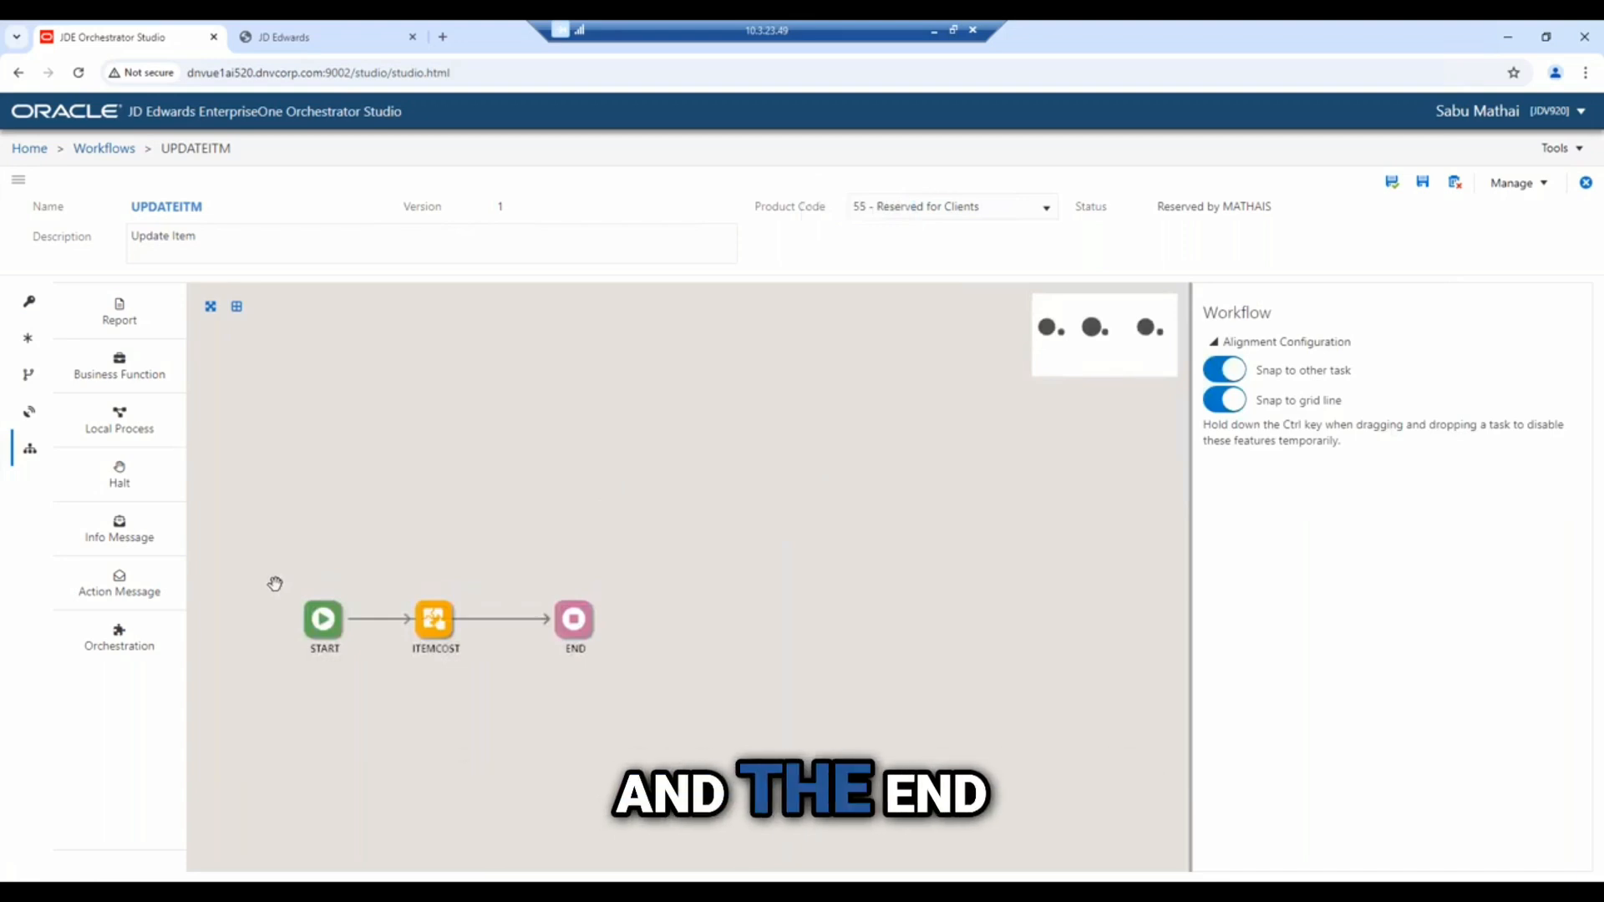
pyautogui.moveTo(119, 632); pyautogui.dragTo(522, 628)
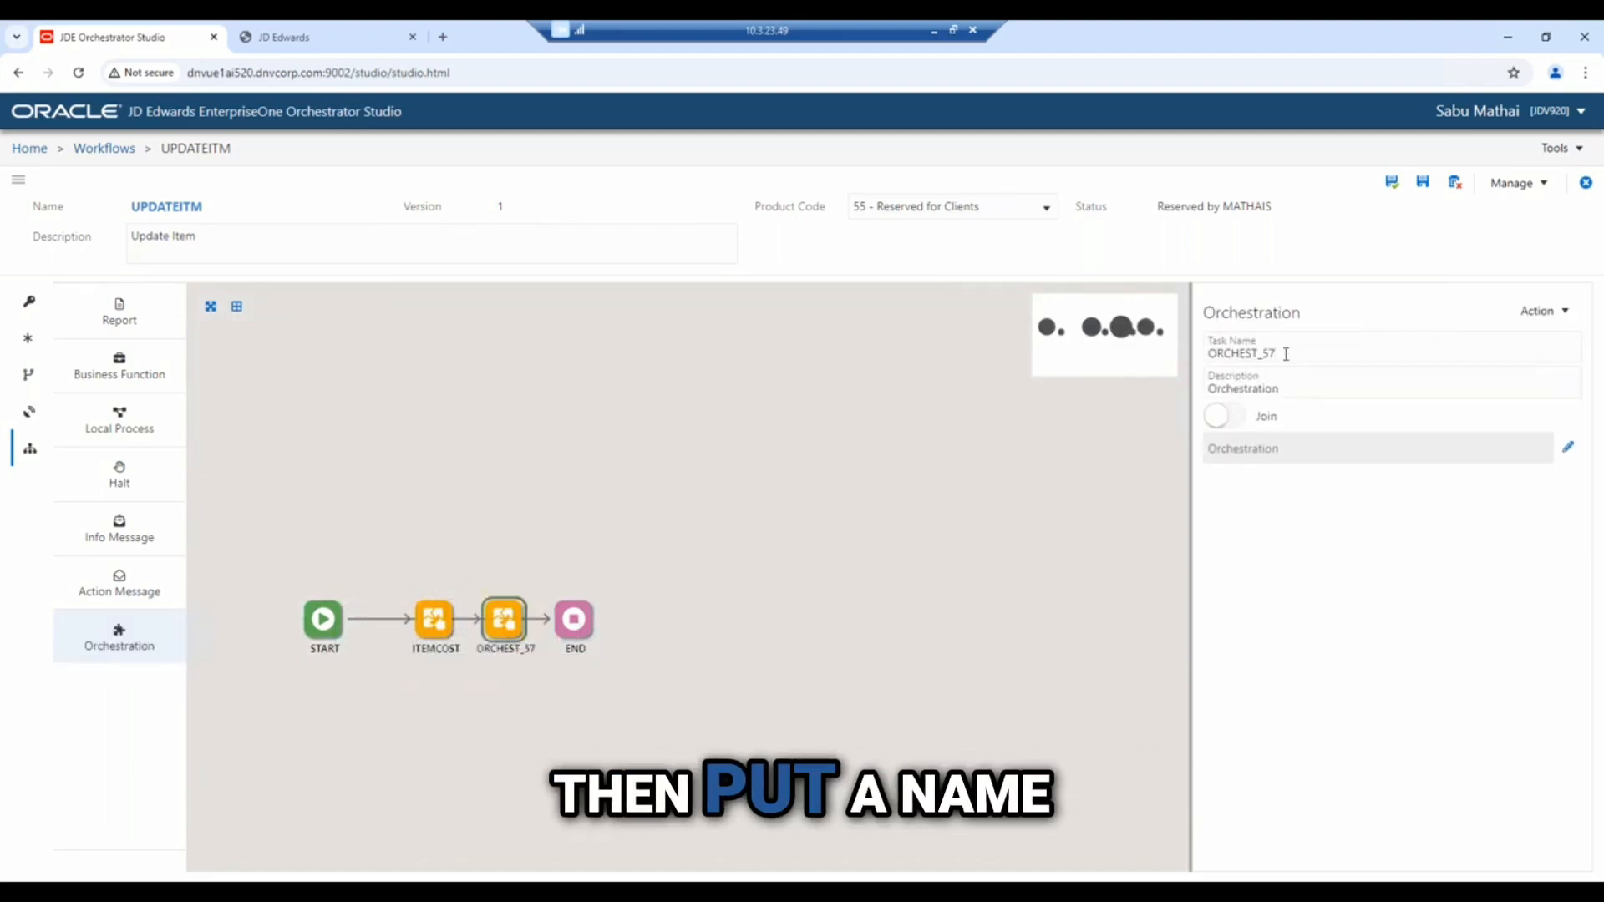
pyautogui.press('BackSpace')
pyautogui.press('BackSpace')
pyautogui.press('BackSpace')
pyautogui.press('BackSpace')
pyautogui.press('BackSpace')
pyautogui.press('BackSpace')
pyautogui.press('BackSpace')
pyautogui.press('BackSpace')
pyautogui.press('BackSpace')
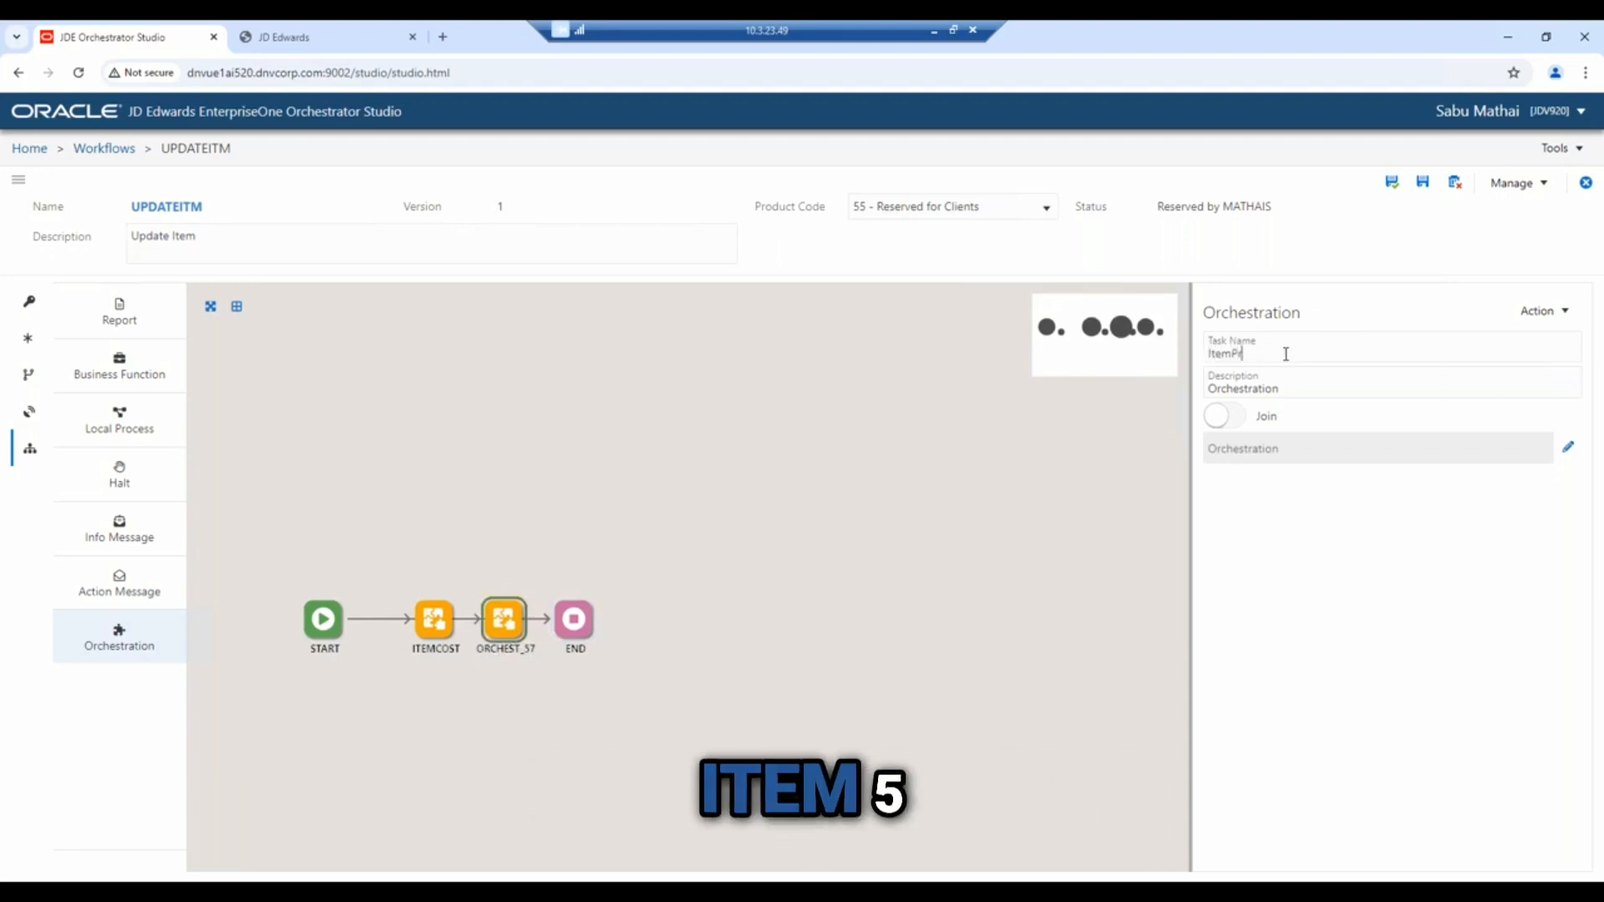
# Search the notifications for P410 and assign the shared P4106AppLinkNotify notification to the ITEMPRICE task.
pyautogui.click(1569, 454)
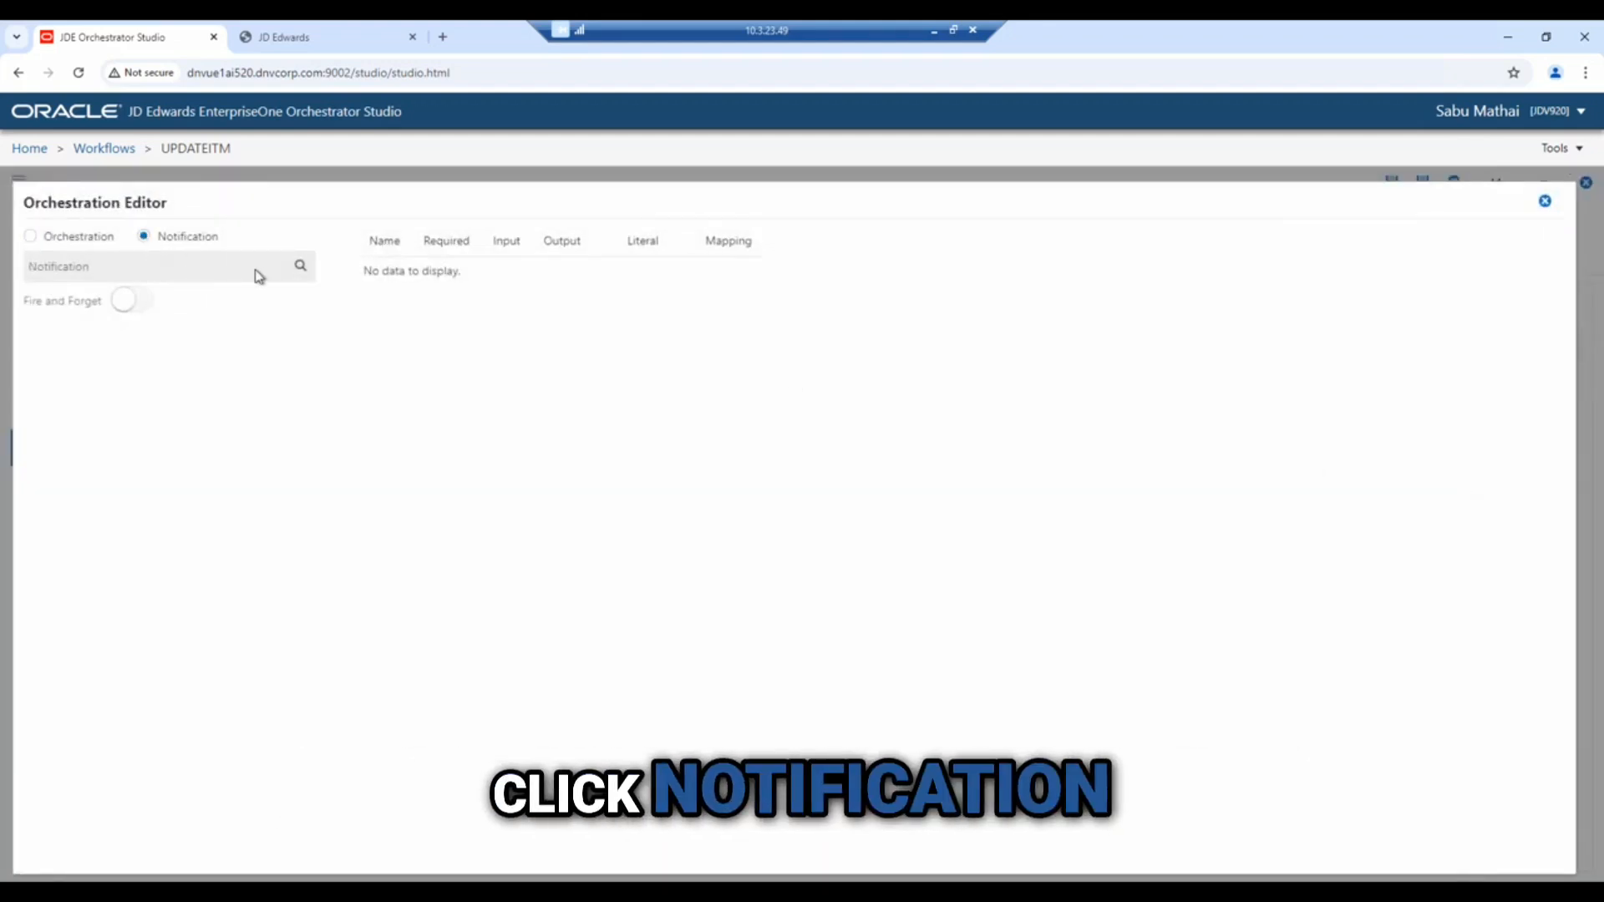
pyautogui.click(301, 266)
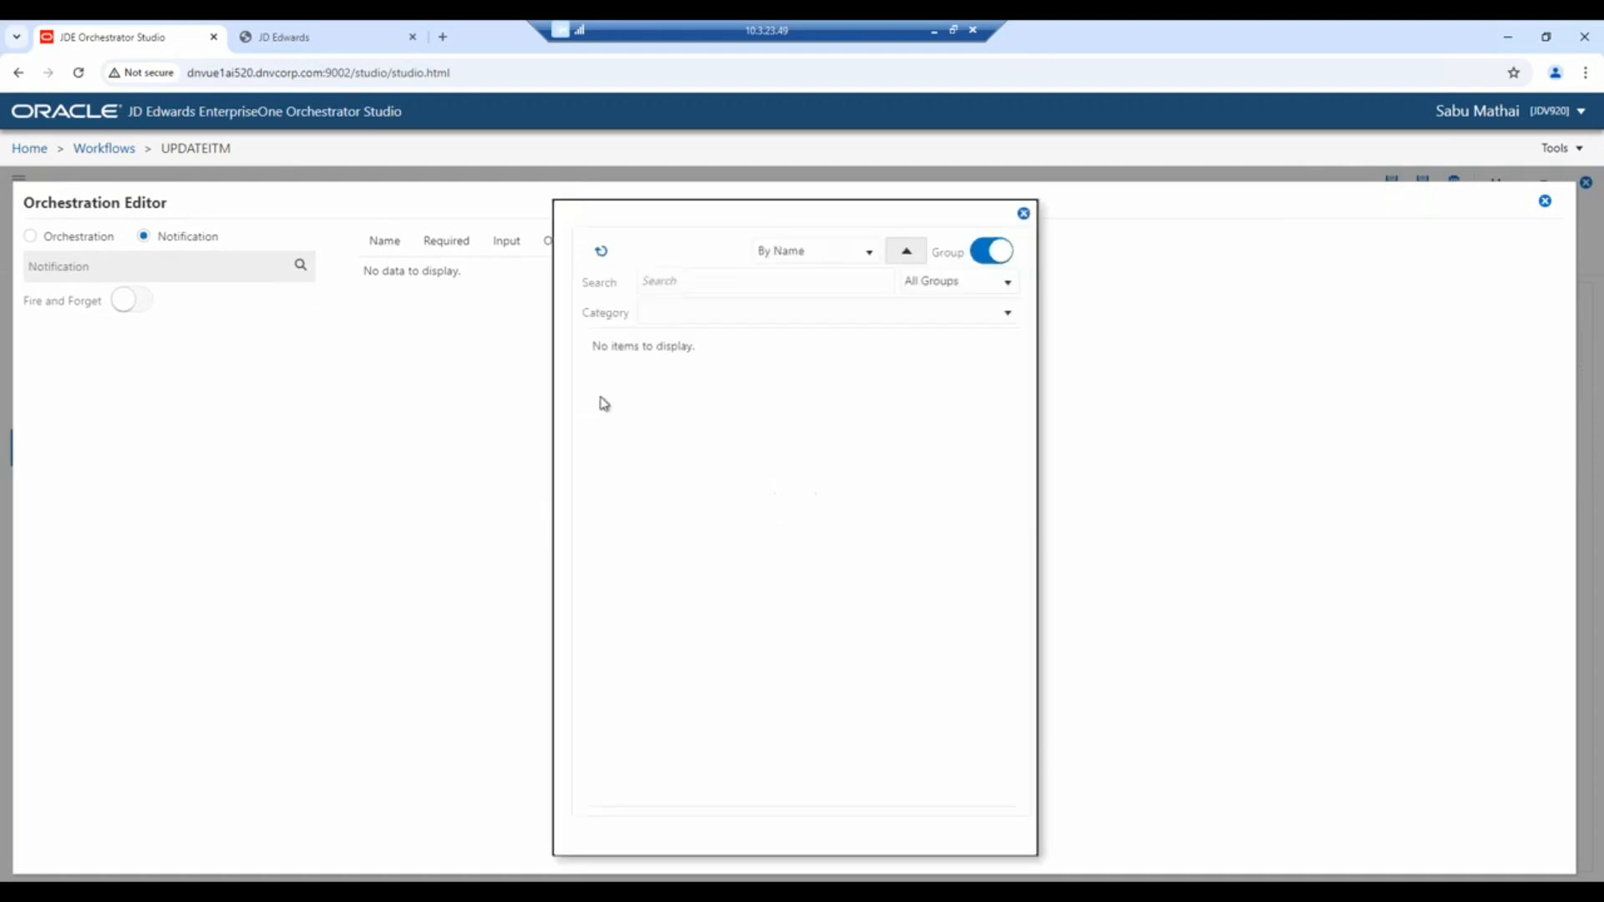
pyautogui.click(671, 279)
pyautogui.write('P410')
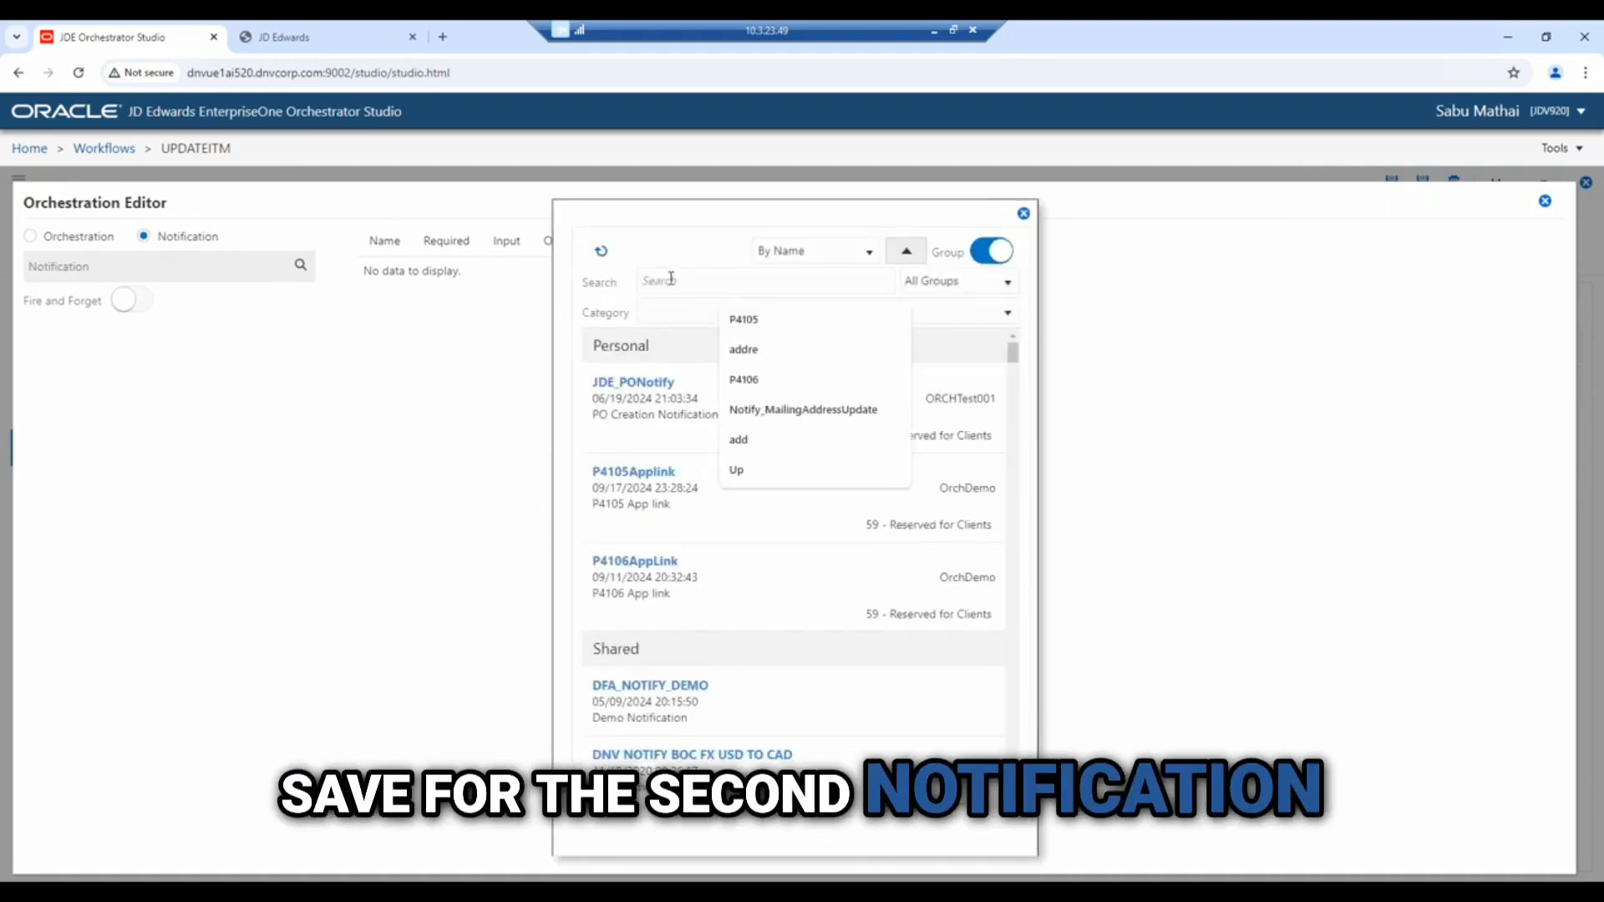
pyautogui.write('0')
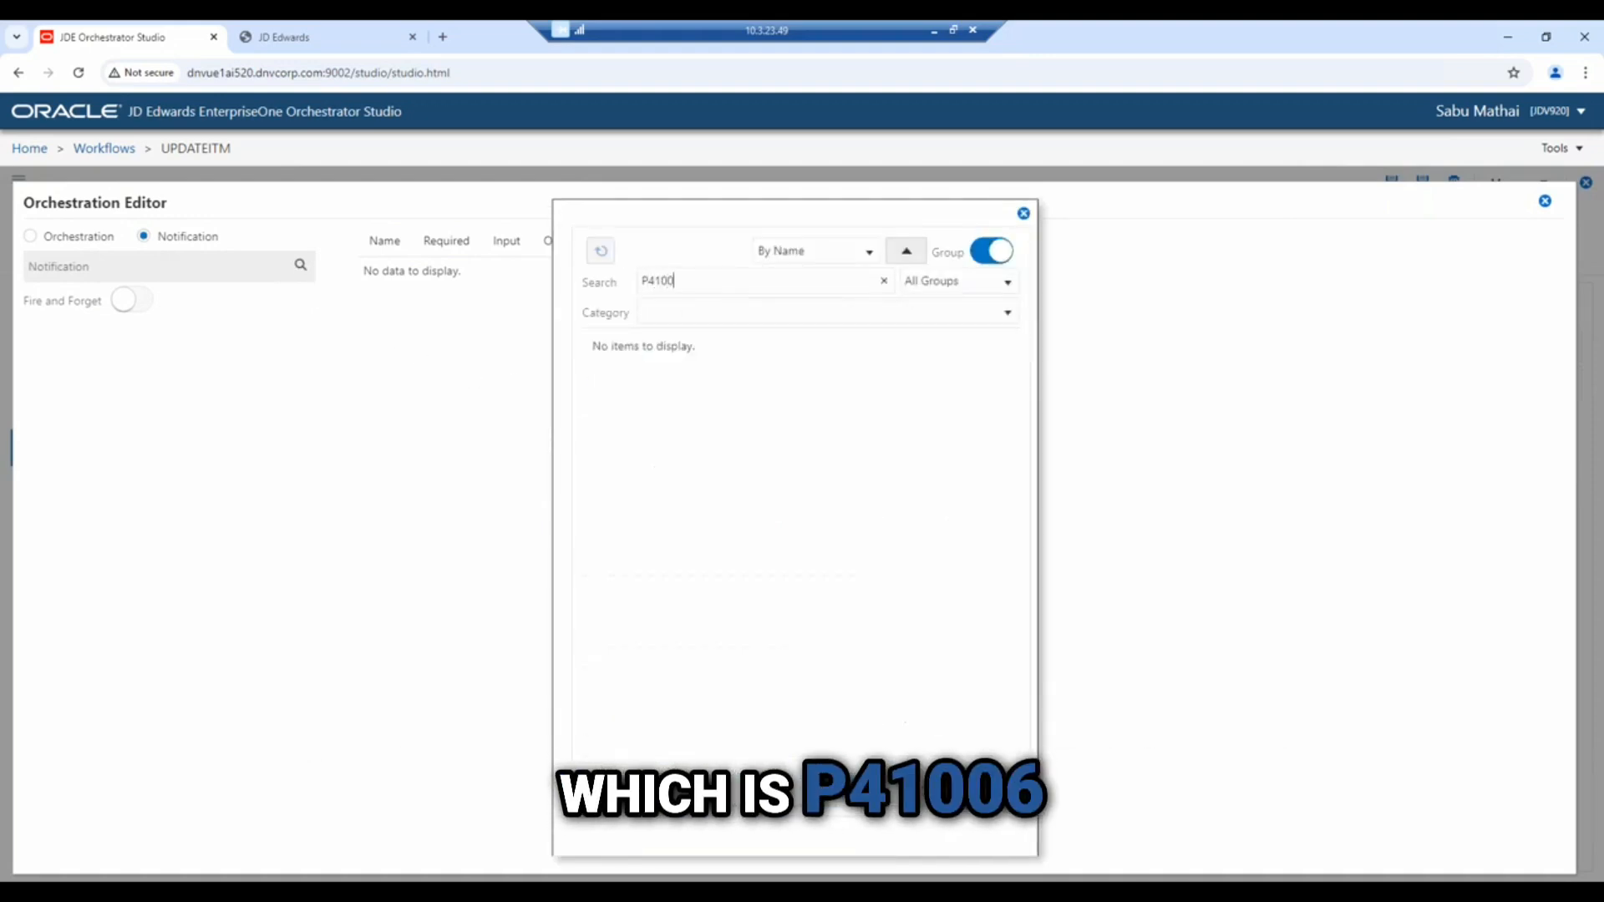
pyautogui.press('BackSpace')
pyautogui.press('BackSpace')
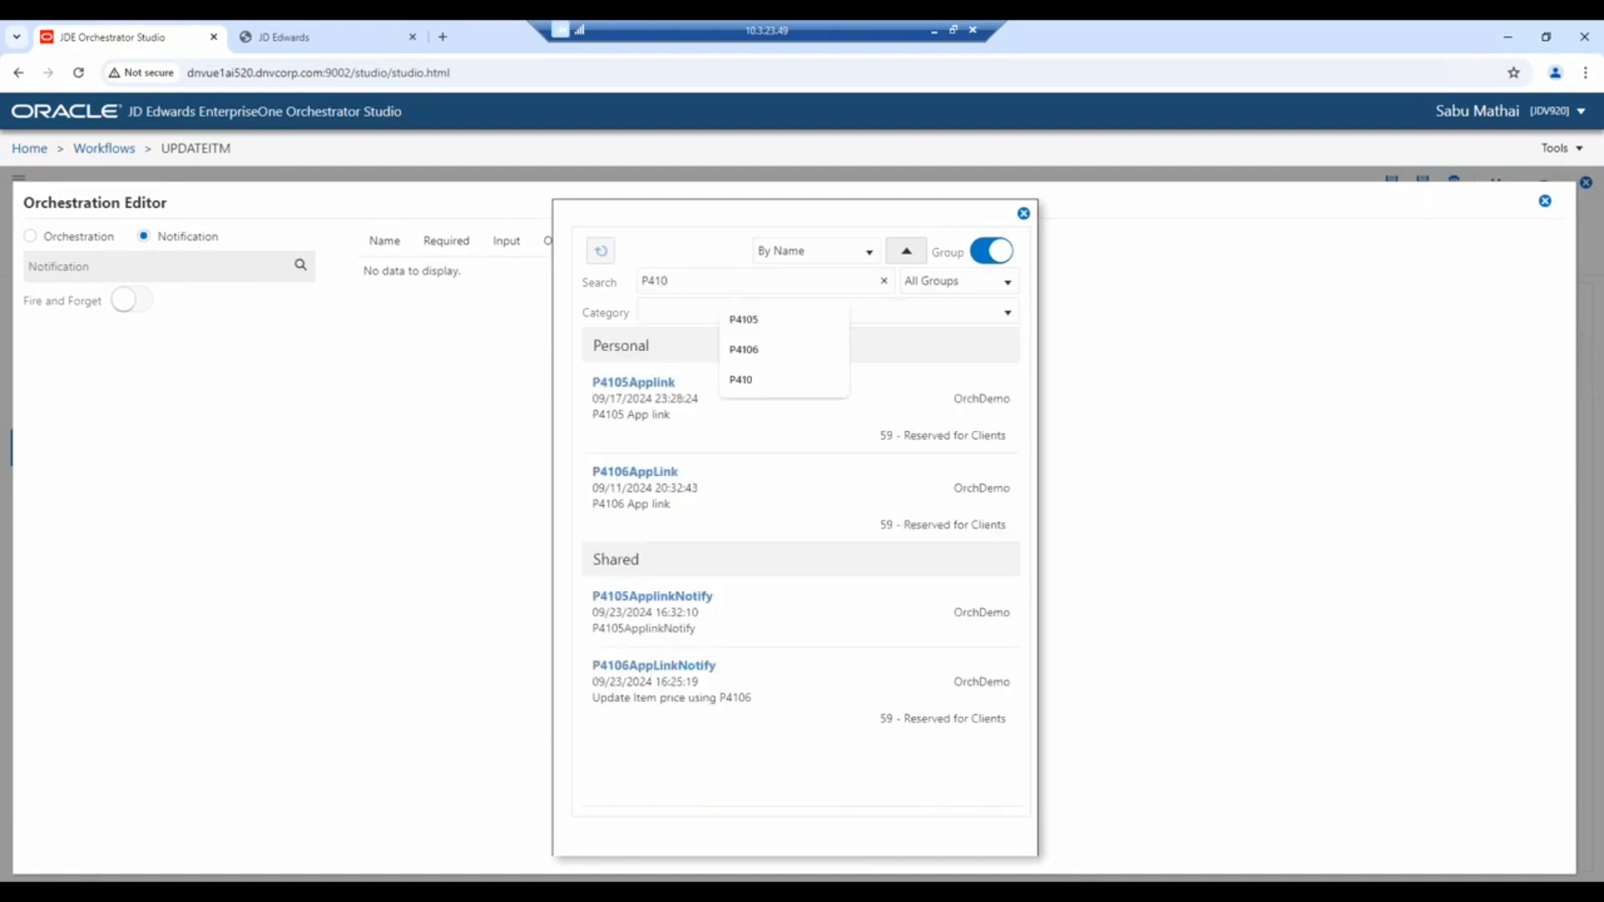
pyautogui.click(631, 667)
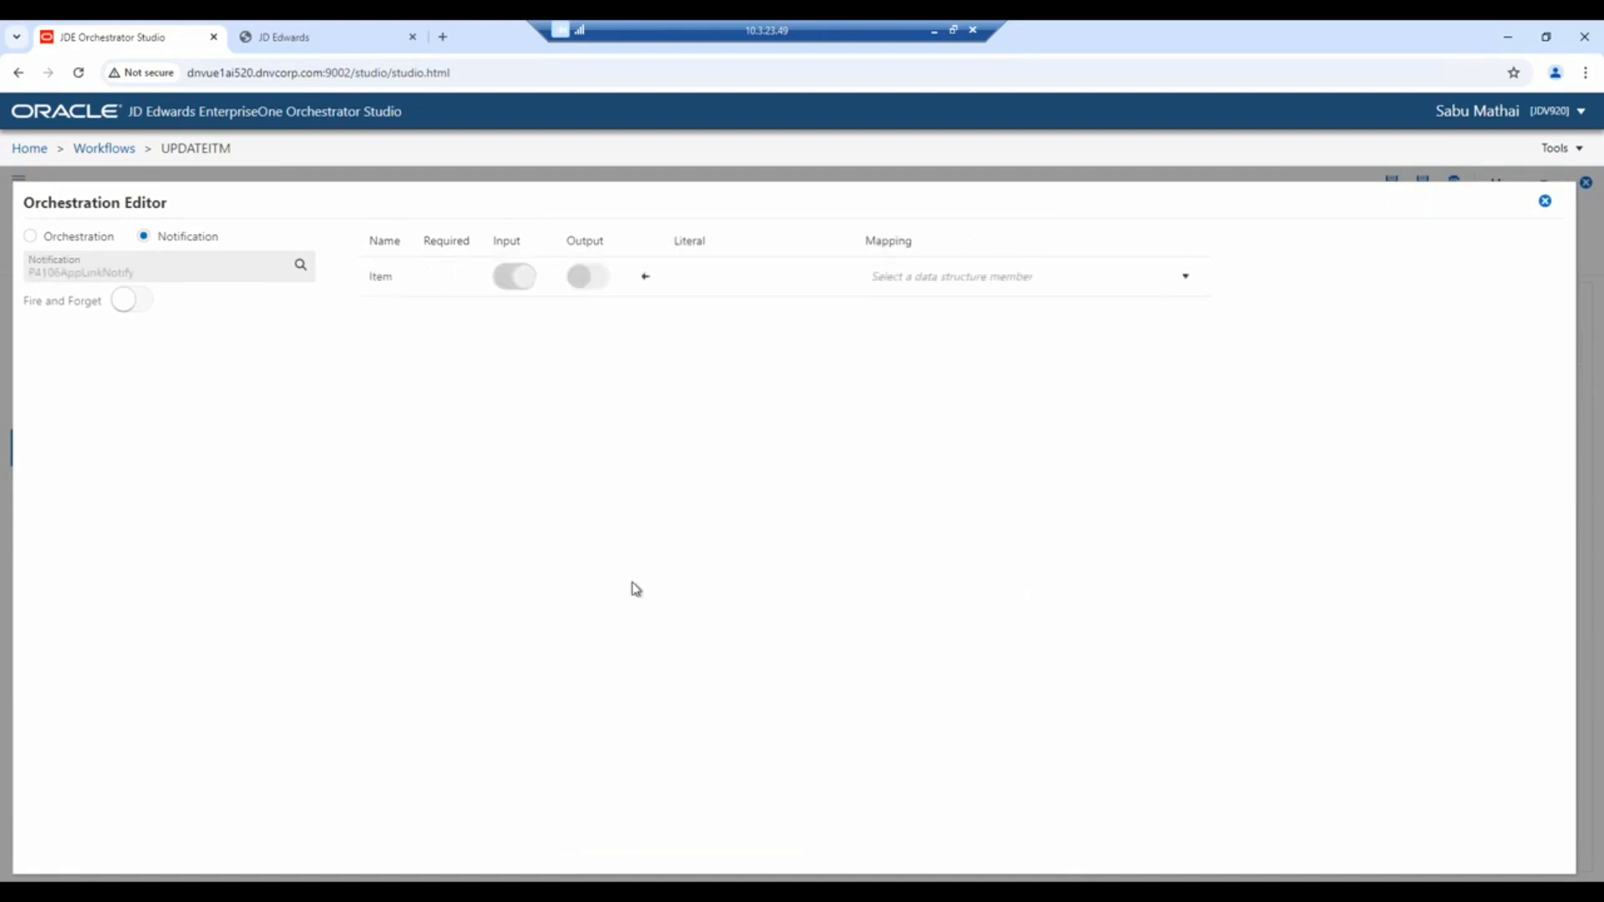
# Map the P4106AppLinkNotify notification's Item input to the key data member mnIdentifierShortItem_ITM.
pyautogui.click(1185, 277)
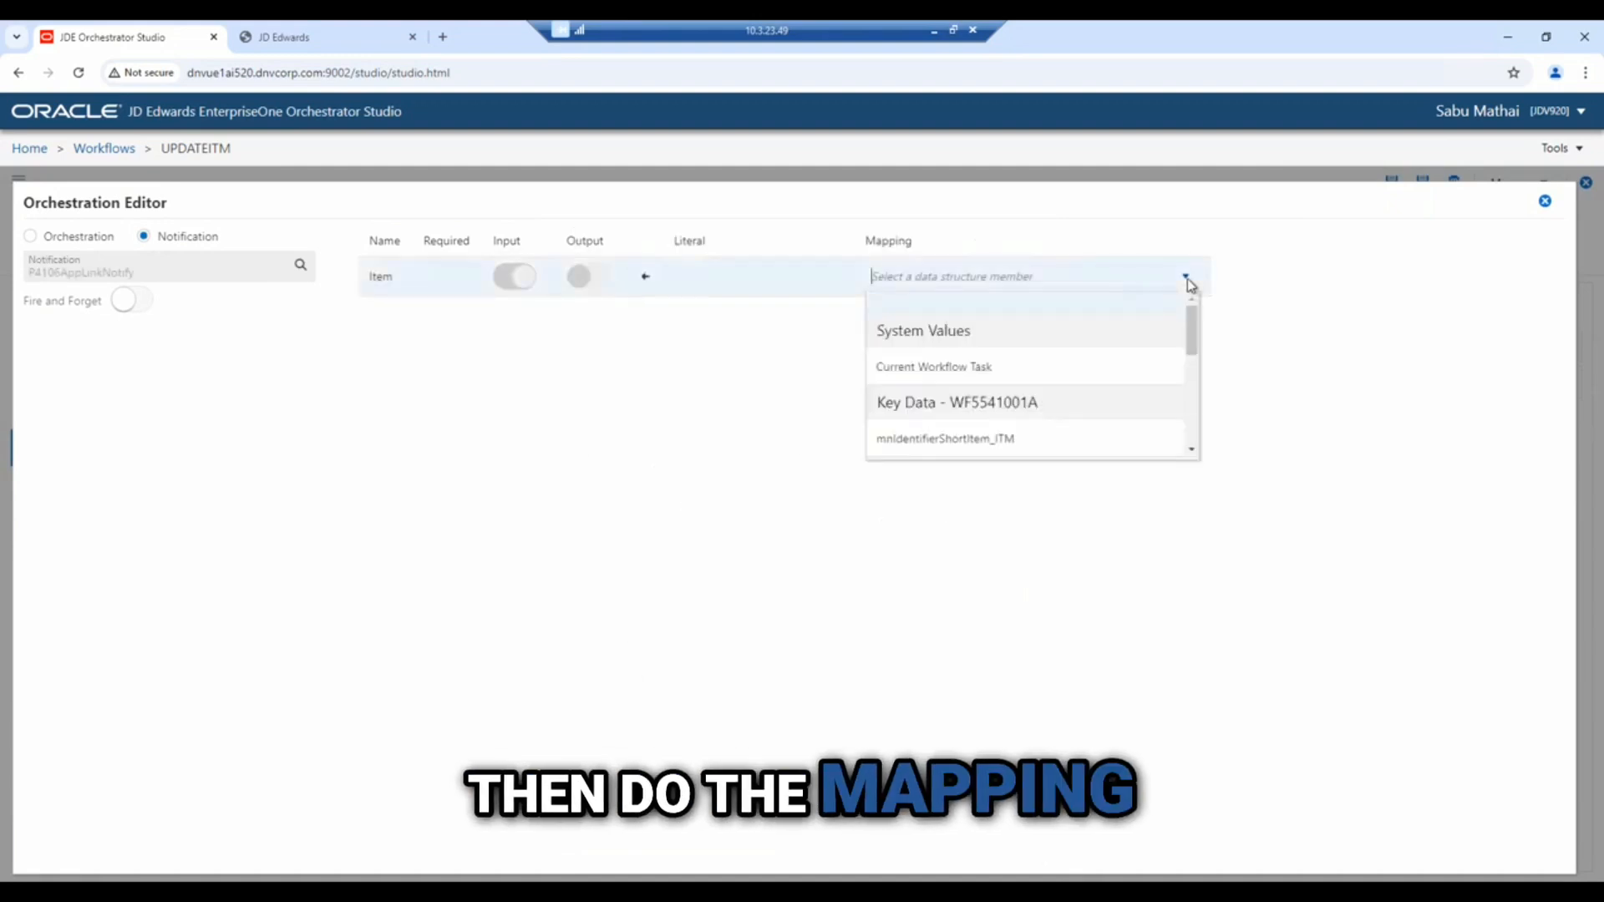
pyautogui.click(1024, 441)
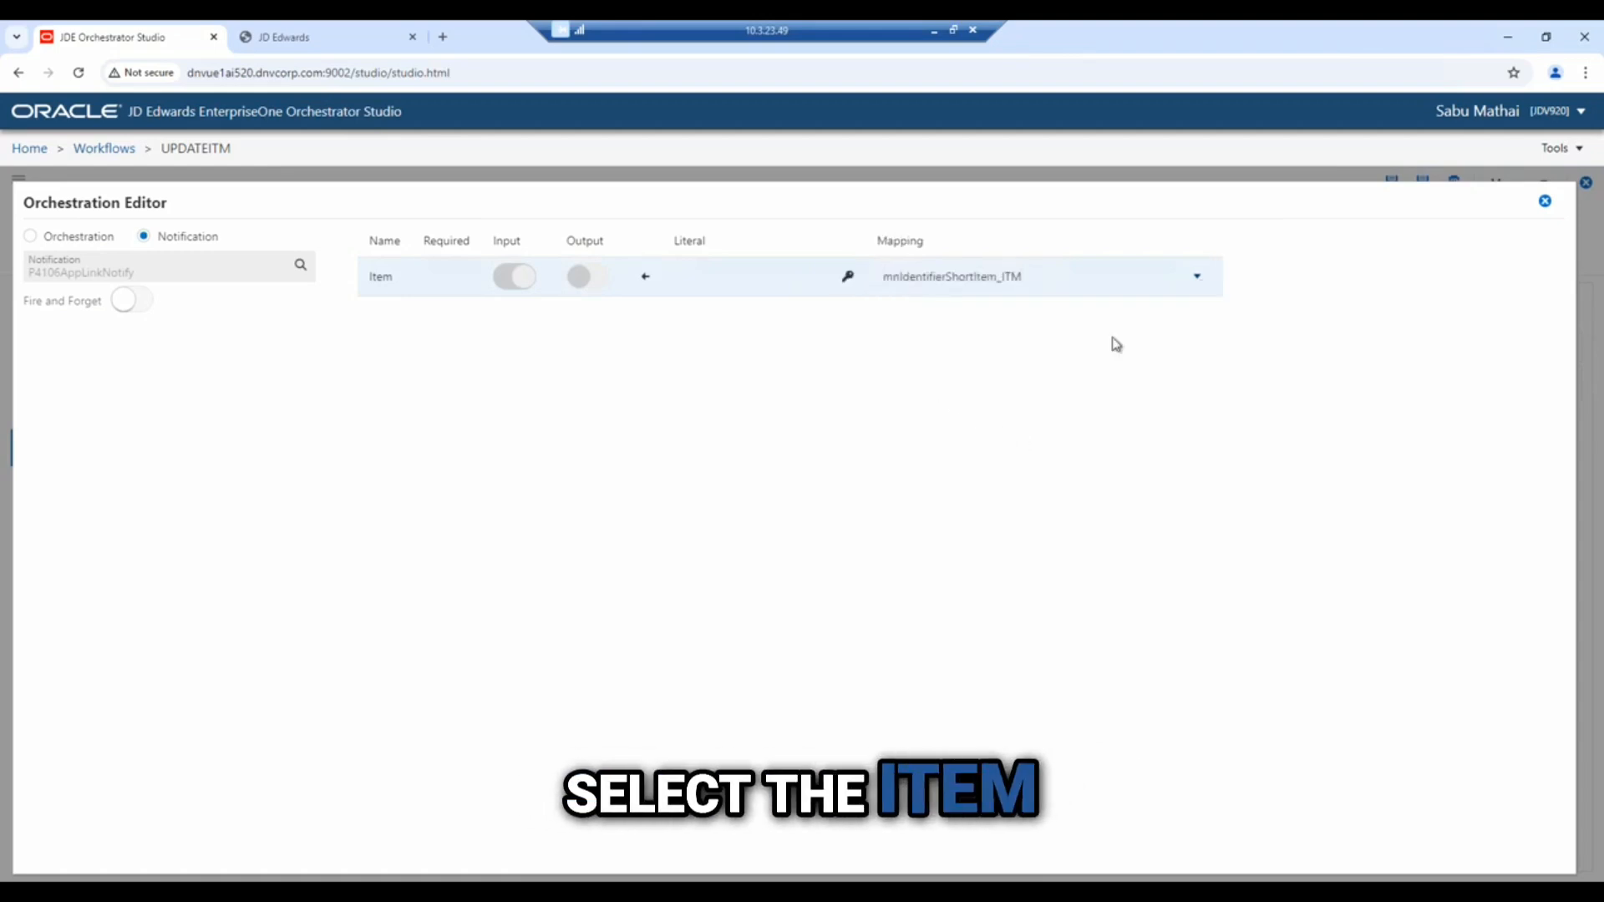
pyautogui.click(1545, 205)
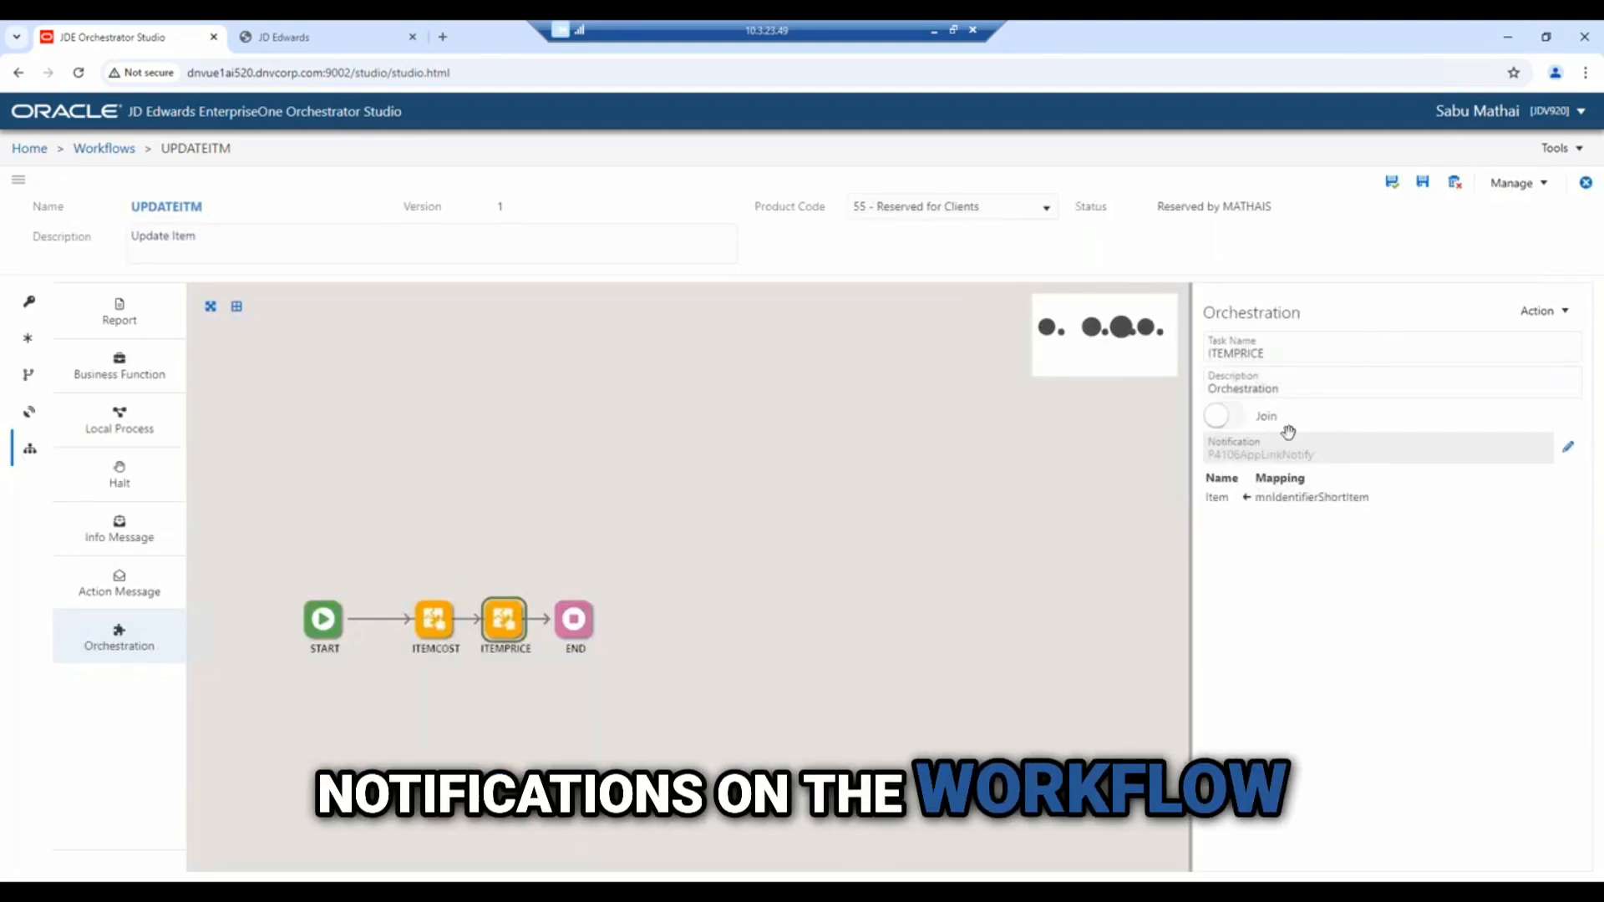
# Save the UPDATEITM workflow and validate it.
pyautogui.click(1391, 182)
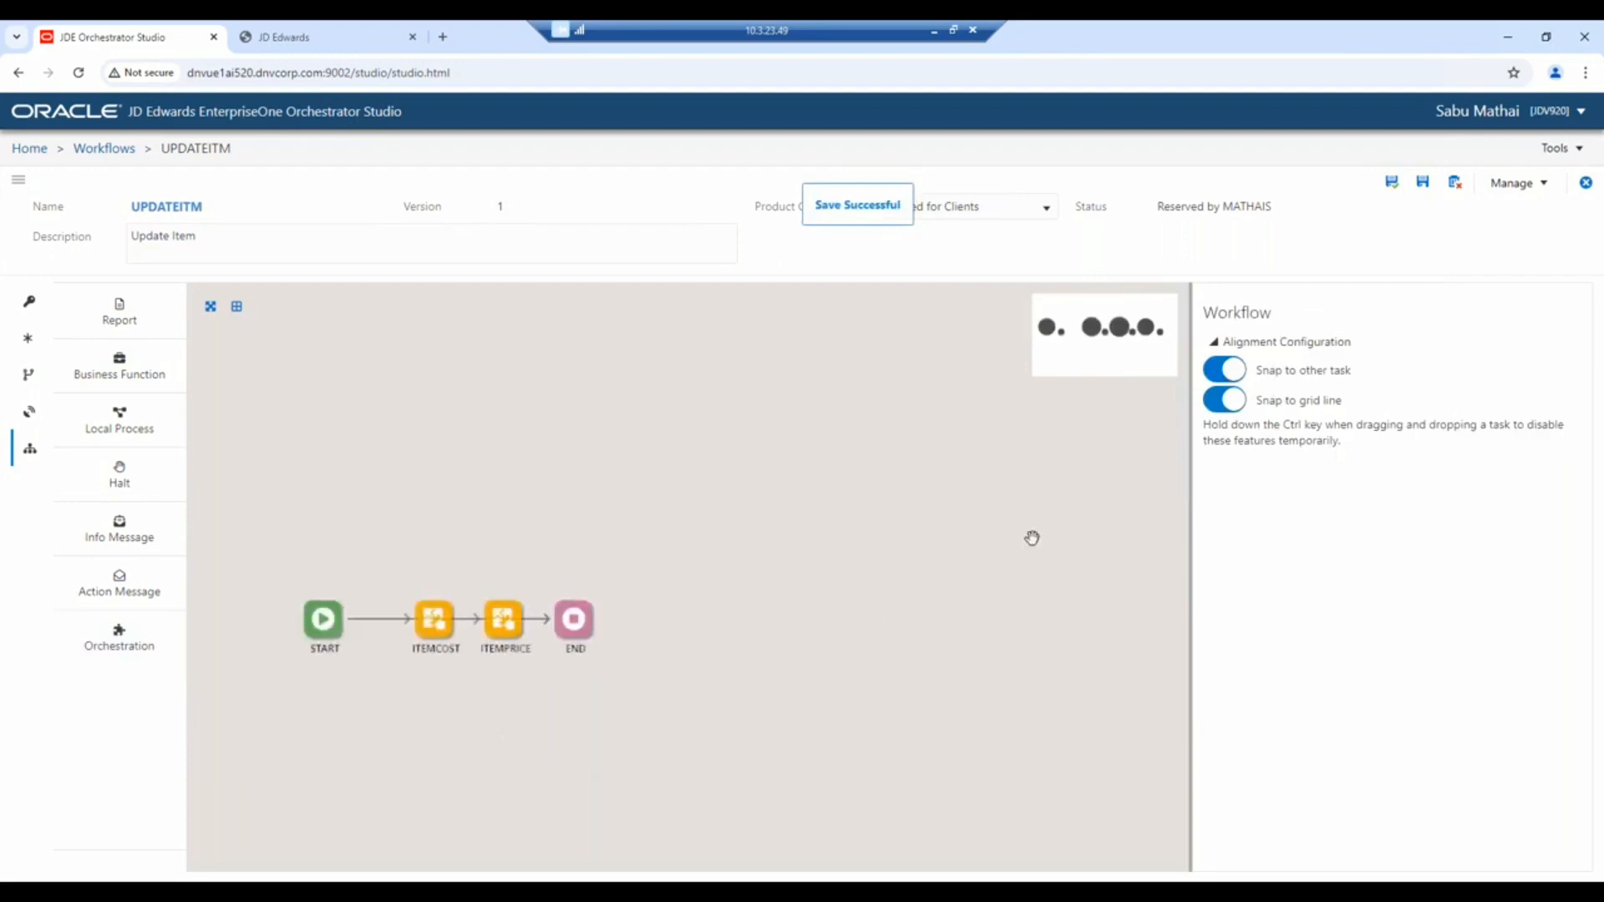
pyautogui.click(1515, 184)
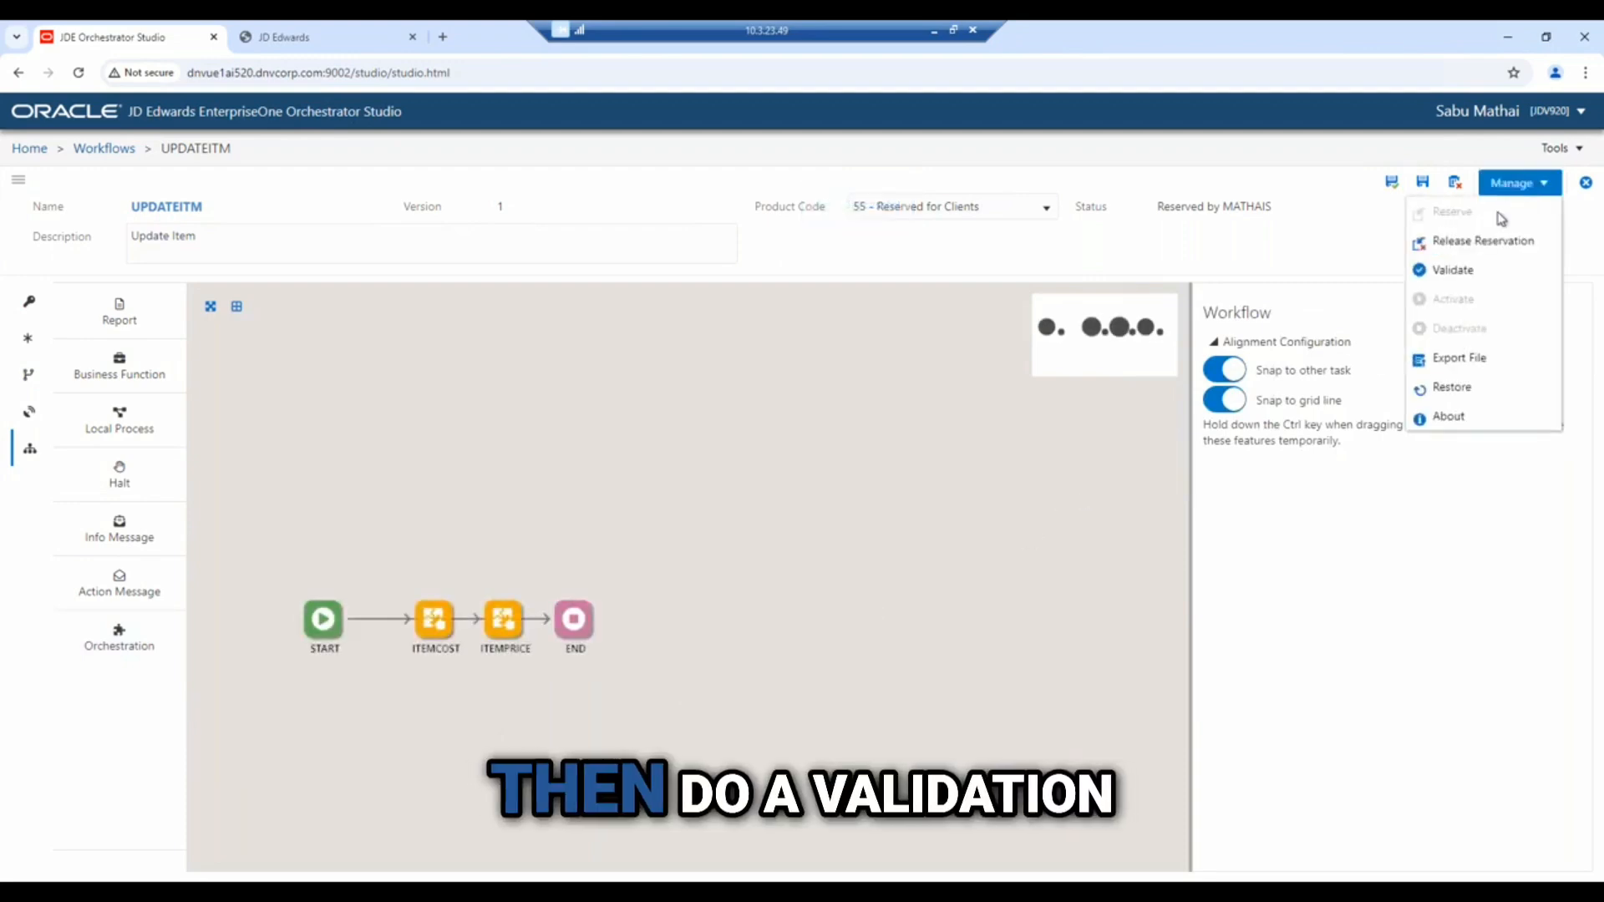
pyautogui.click(1454, 269)
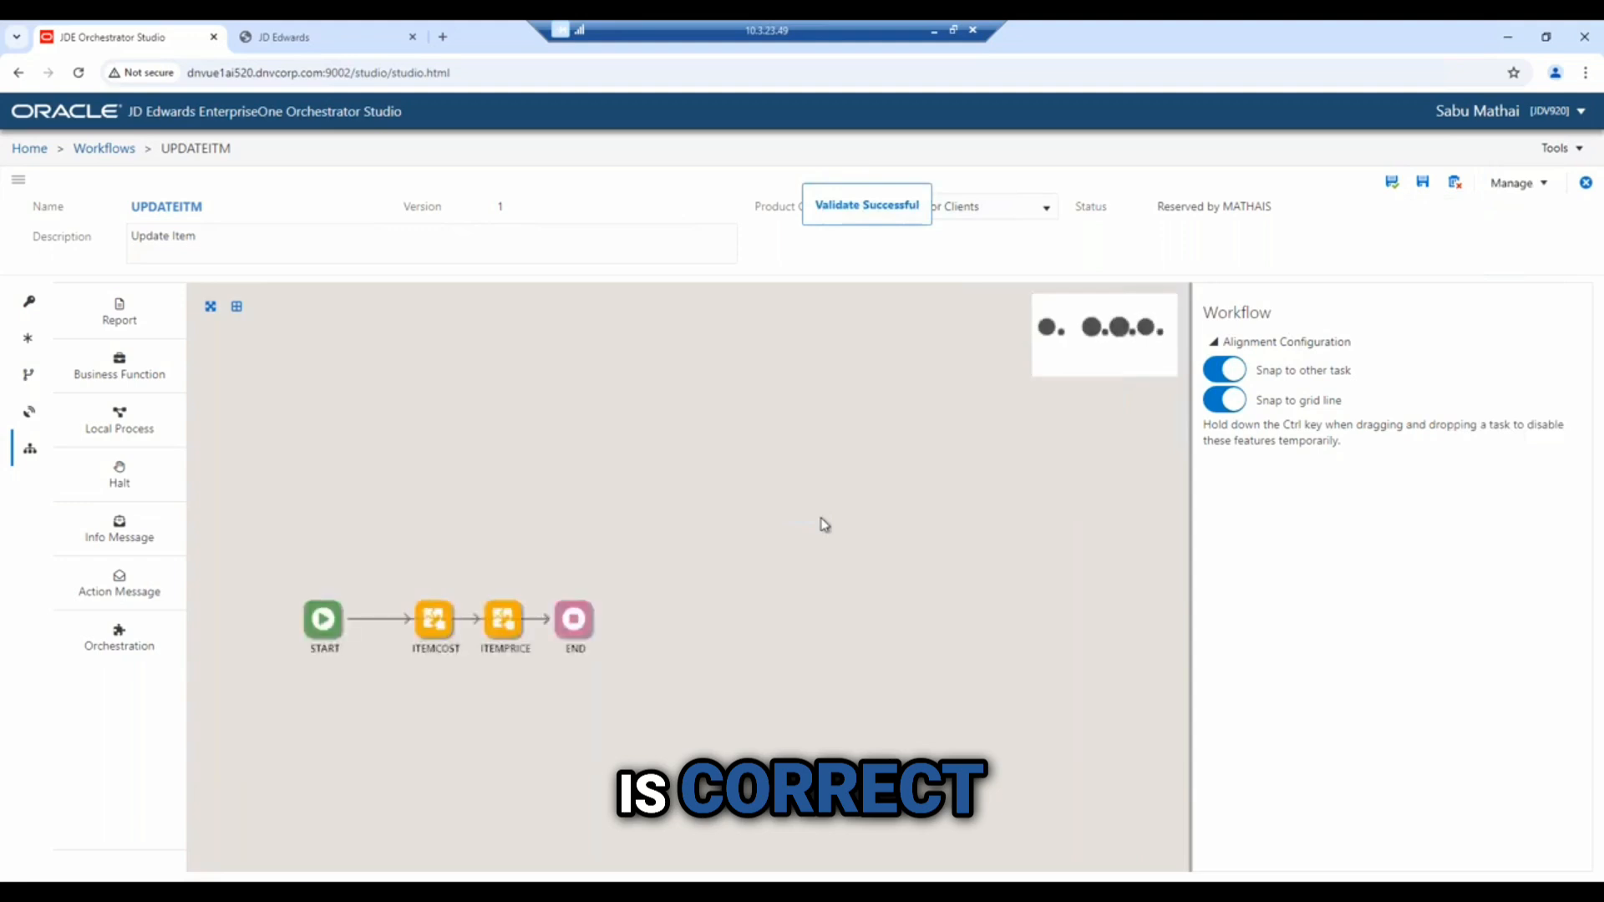
# Release the reservation on the UPDATEITM workflow and activate it.
pyautogui.click(1511, 189)
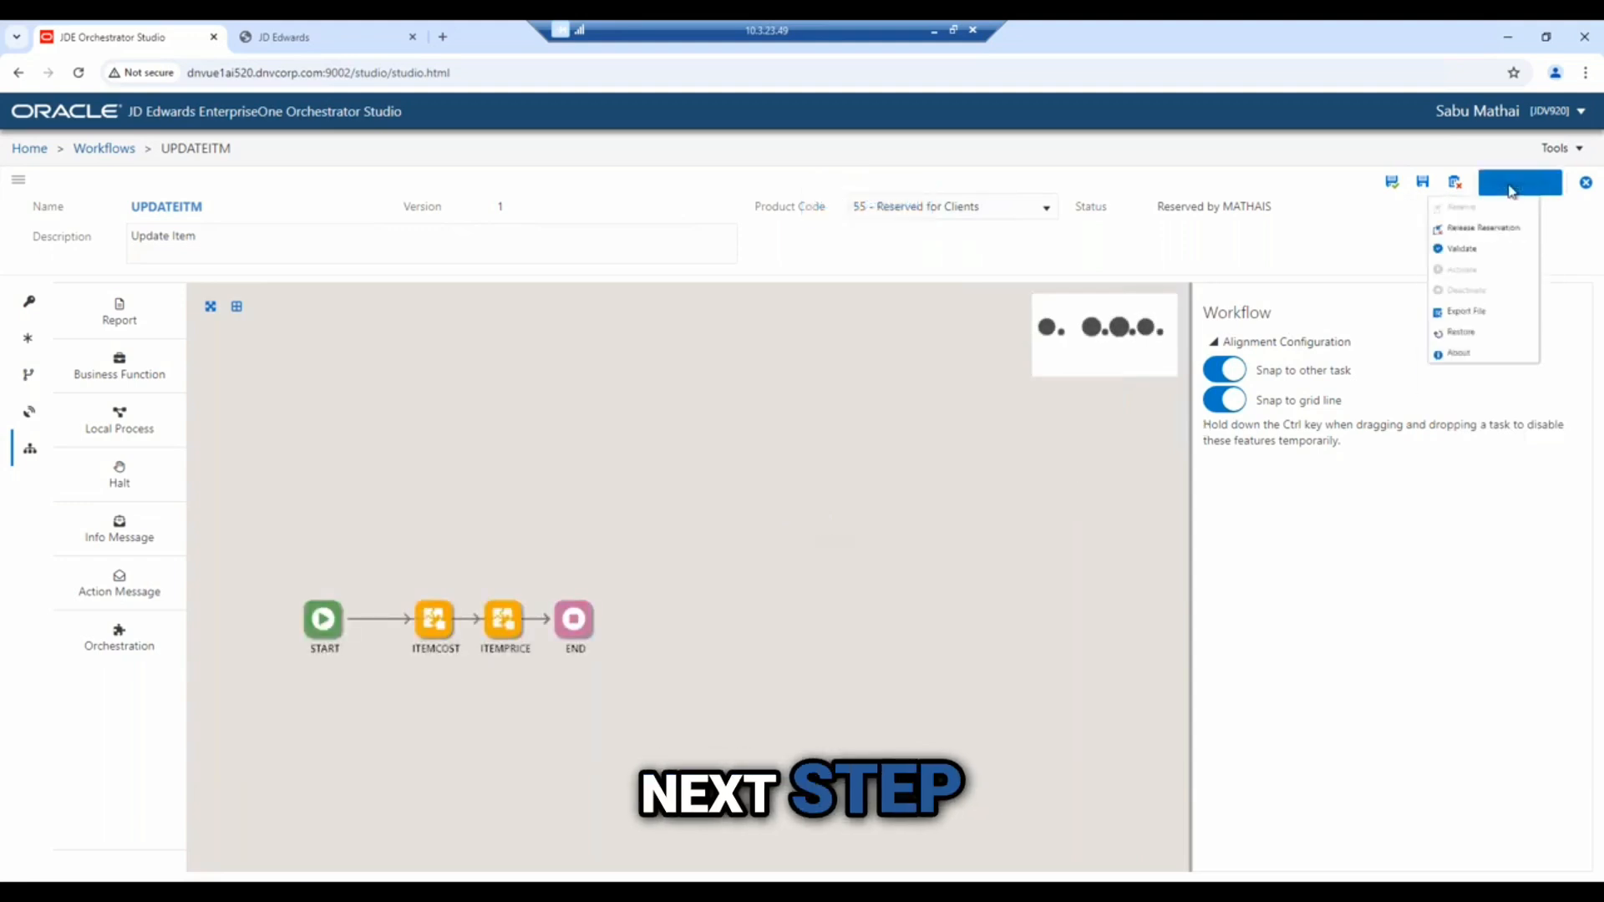
pyautogui.click(1489, 243)
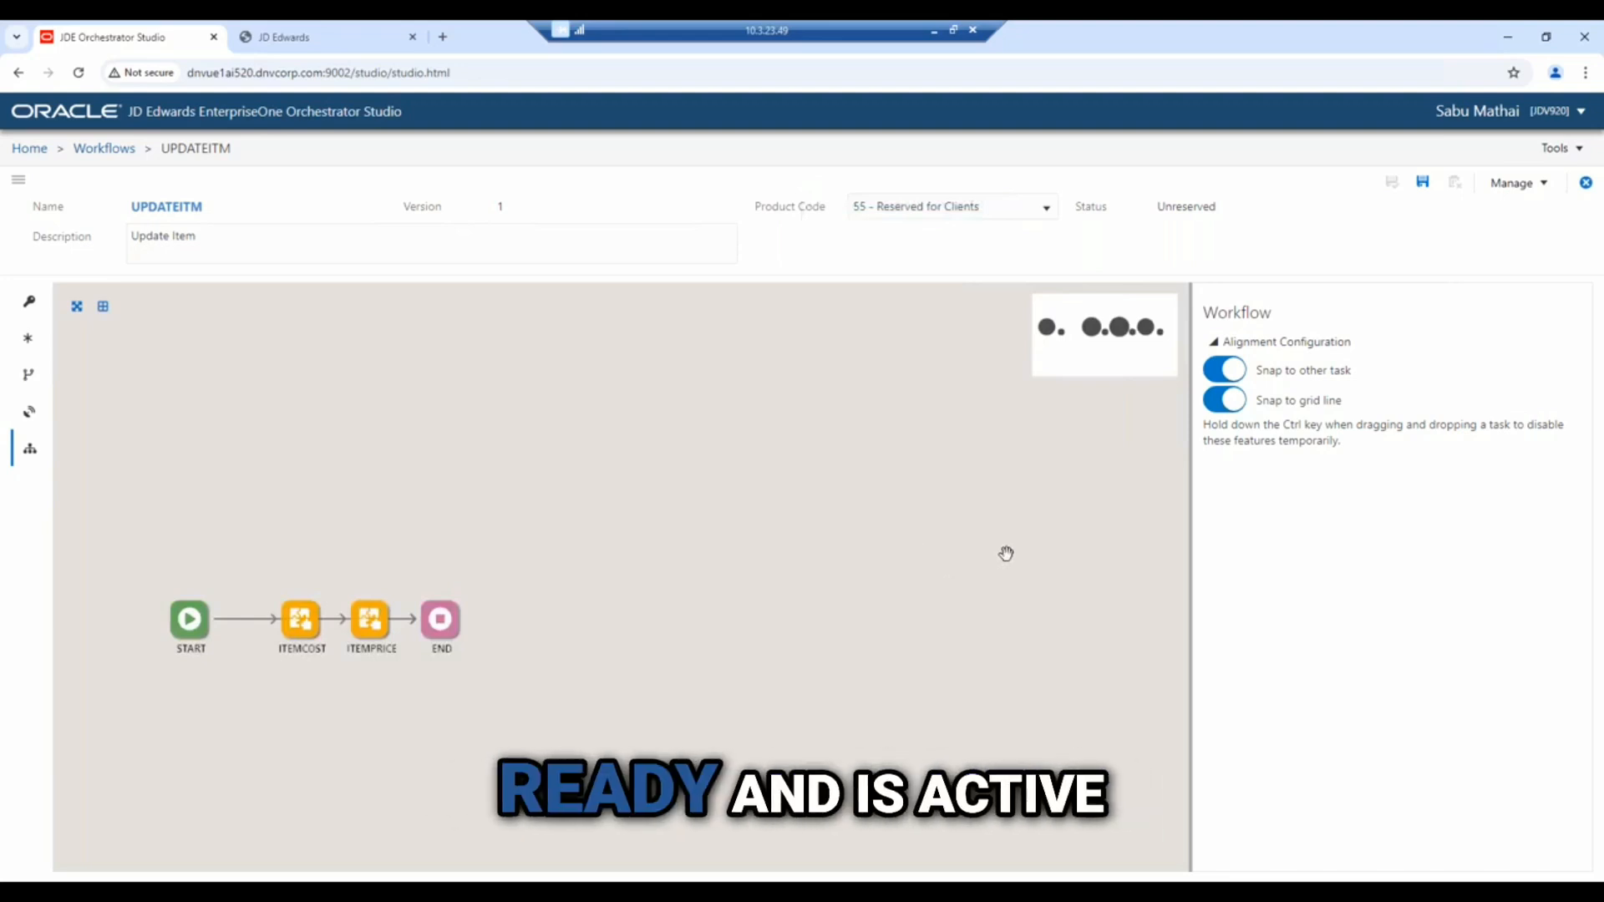
pyautogui.click(1519, 187)
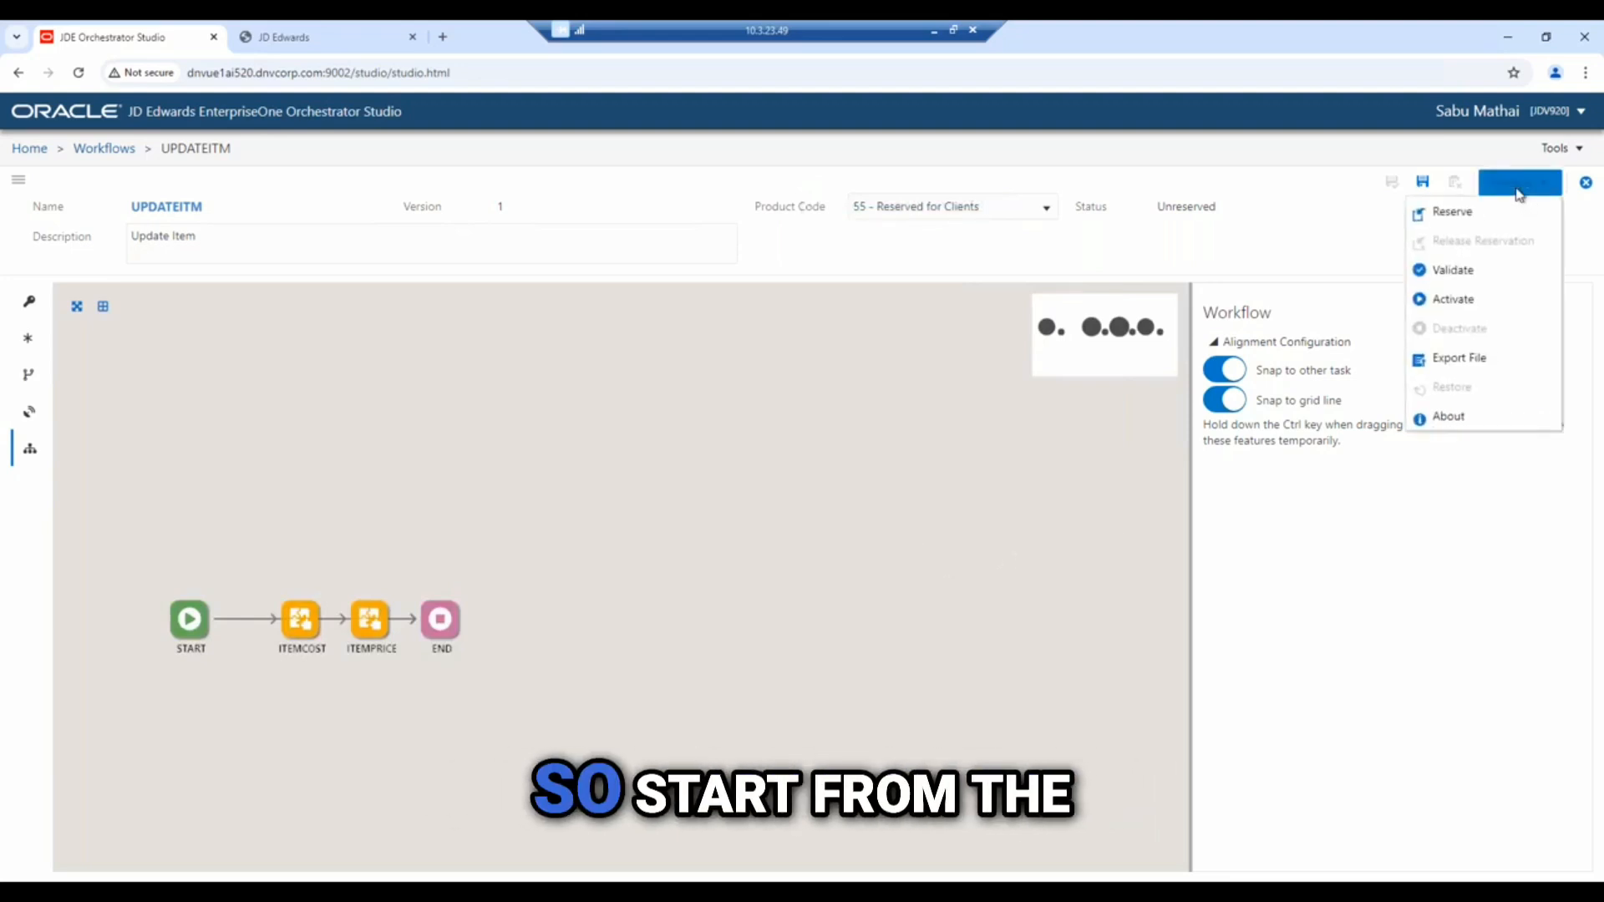
pyautogui.click(1453, 300)
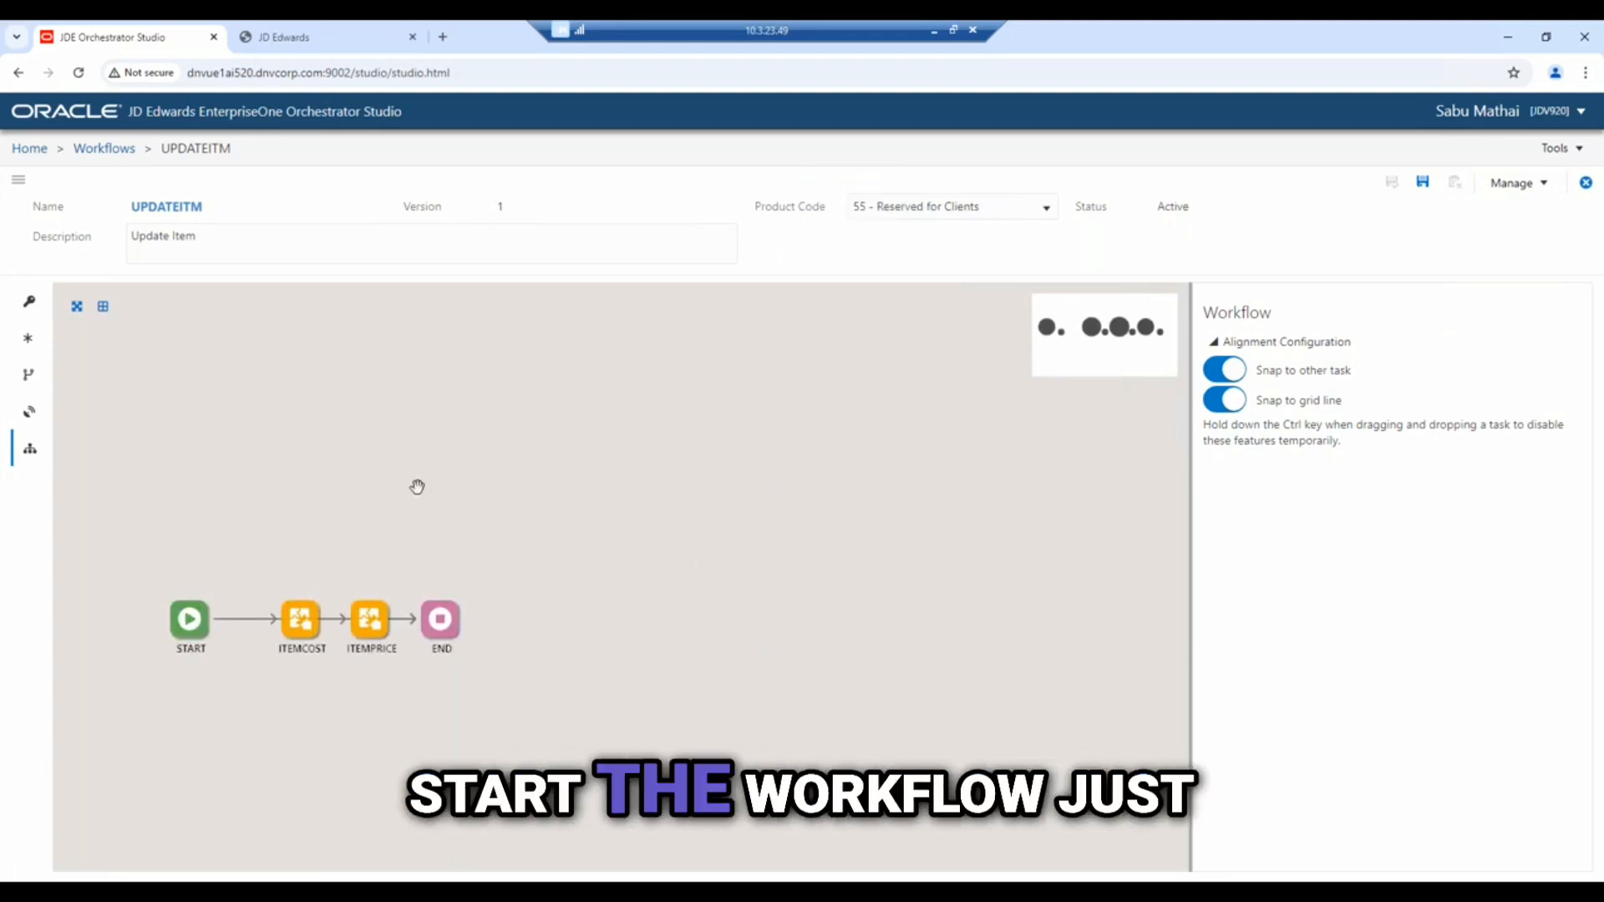
# Create a new logic extension from the studio's home page and name it Start UpdateITM.
pyautogui.click(28, 148)
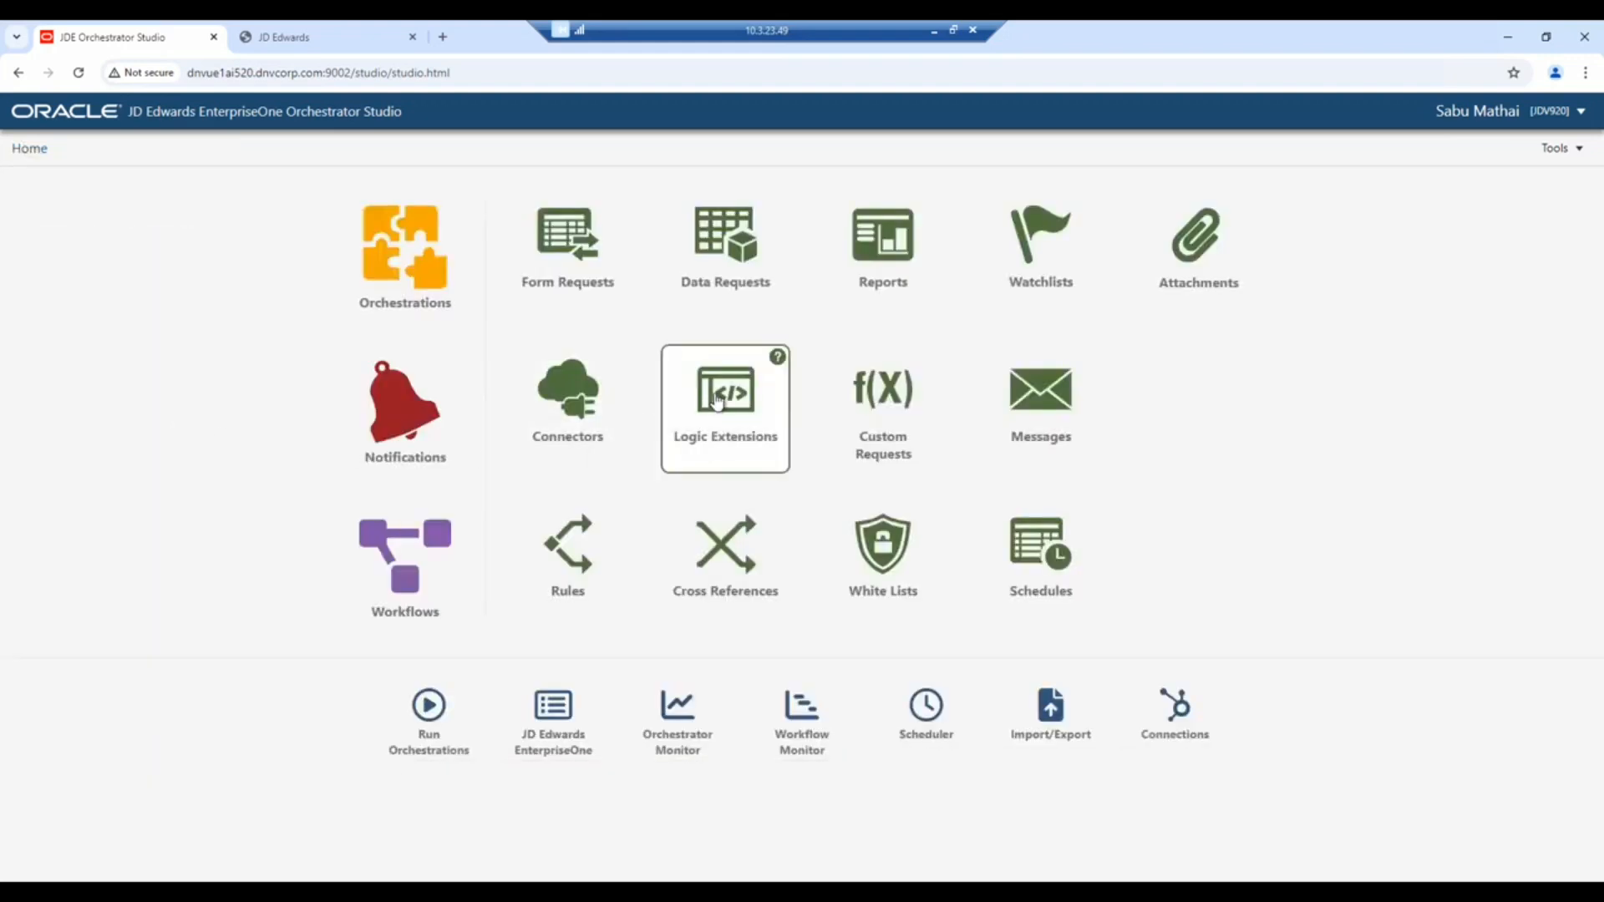
pyautogui.click(719, 399)
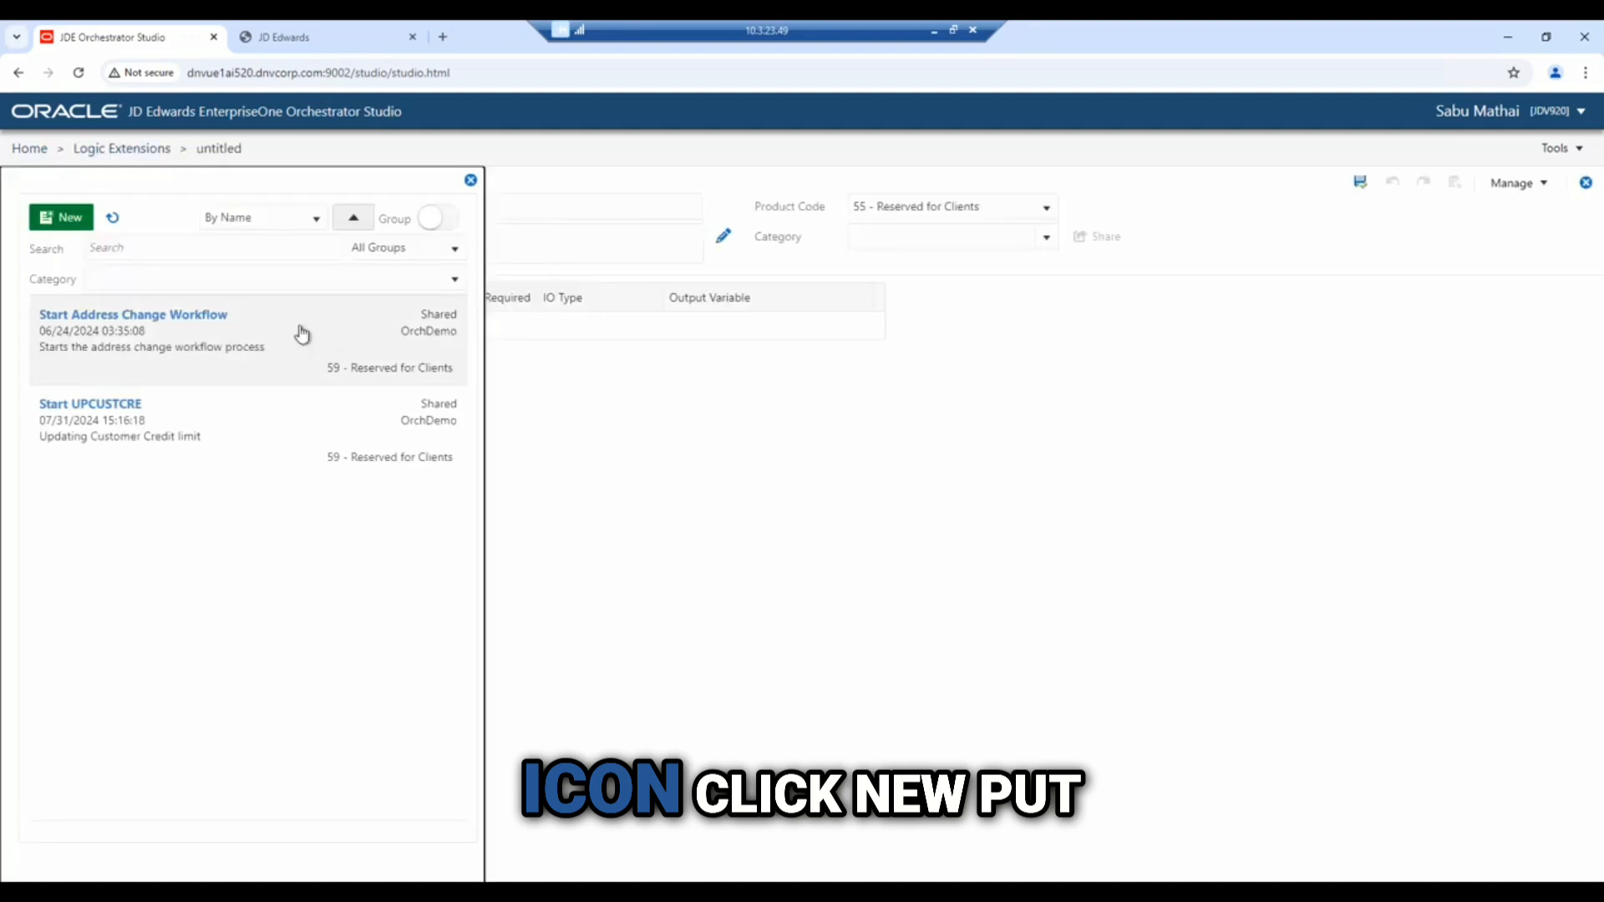
pyautogui.click(69, 219)
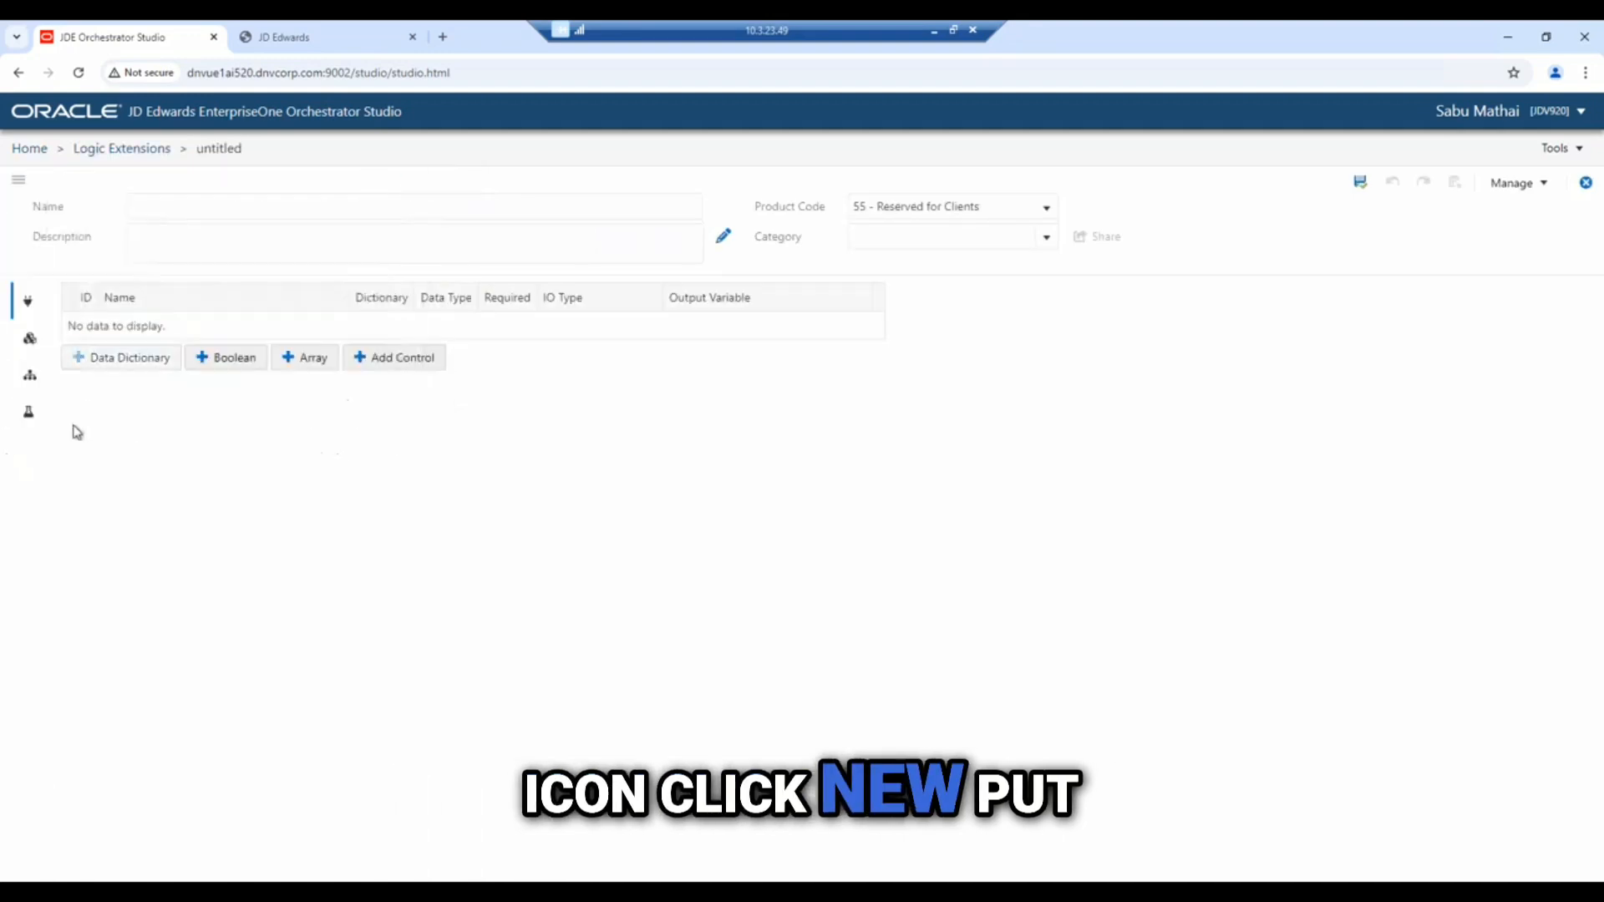
pyautogui.click(156, 212)
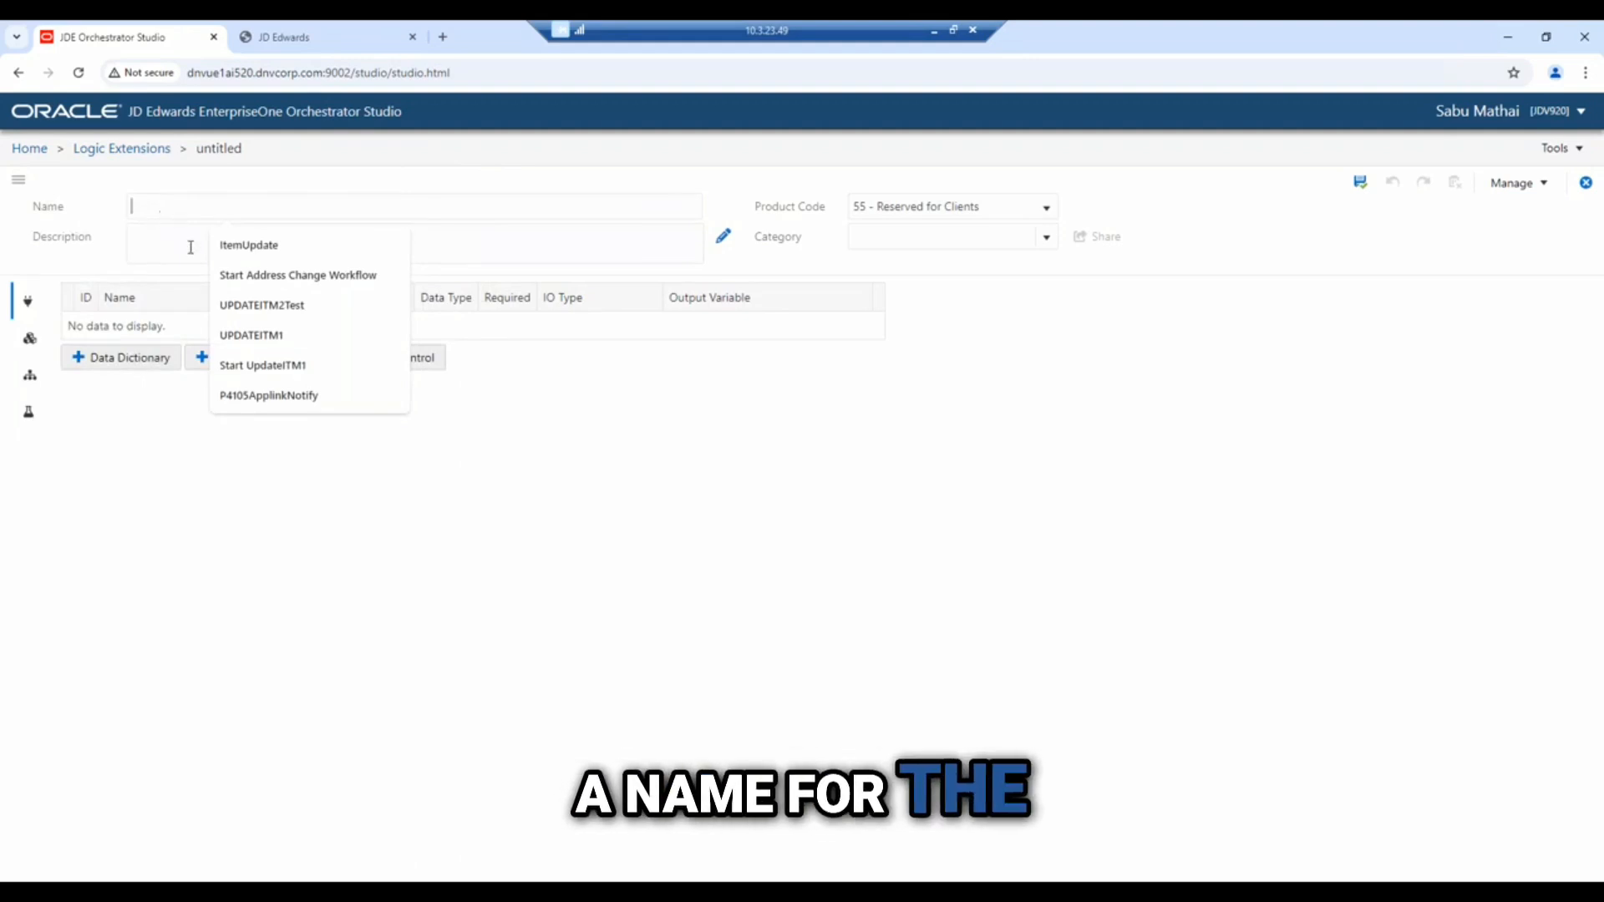
pyautogui.click(276, 274)
pyautogui.press('BackSpace')
pyautogui.press('BackSpace')
pyautogui.press('BackSpace')
pyautogui.press('BackSpace')
pyautogui.press('BackSpace')
pyautogui.press('BackSpace')
pyautogui.press('BackSpace')
pyautogui.press('BackSpace')
pyautogui.press('BackSpace')
pyautogui.press('BackSpace')
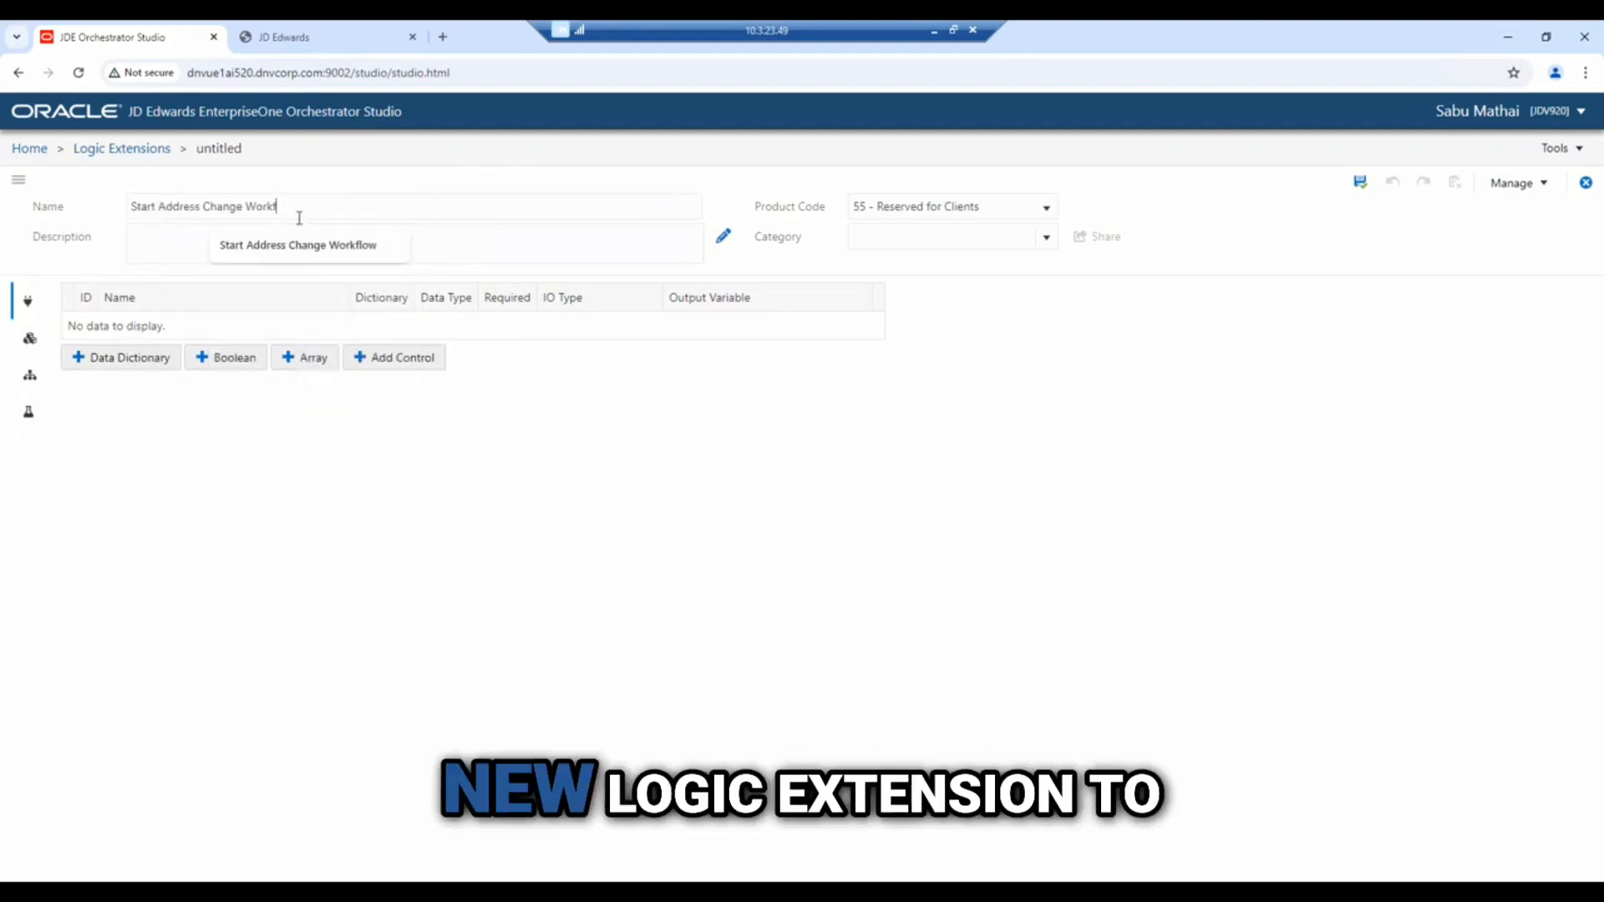
pyautogui.press('BackSpace')
pyautogui.press('BackSpace')
pyautogui.press('BackSpace')
pyautogui.press('BackSpace')
pyautogui.press('BackSpace')
pyautogui.press('BackSpace')
pyautogui.press('BackSpace')
pyautogui.press('BackSpace')
pyautogui.press('BackSpace')
pyautogui.press('BackSpace')
pyautogui.press('BackSpace')
pyautogui.press('BackSpace')
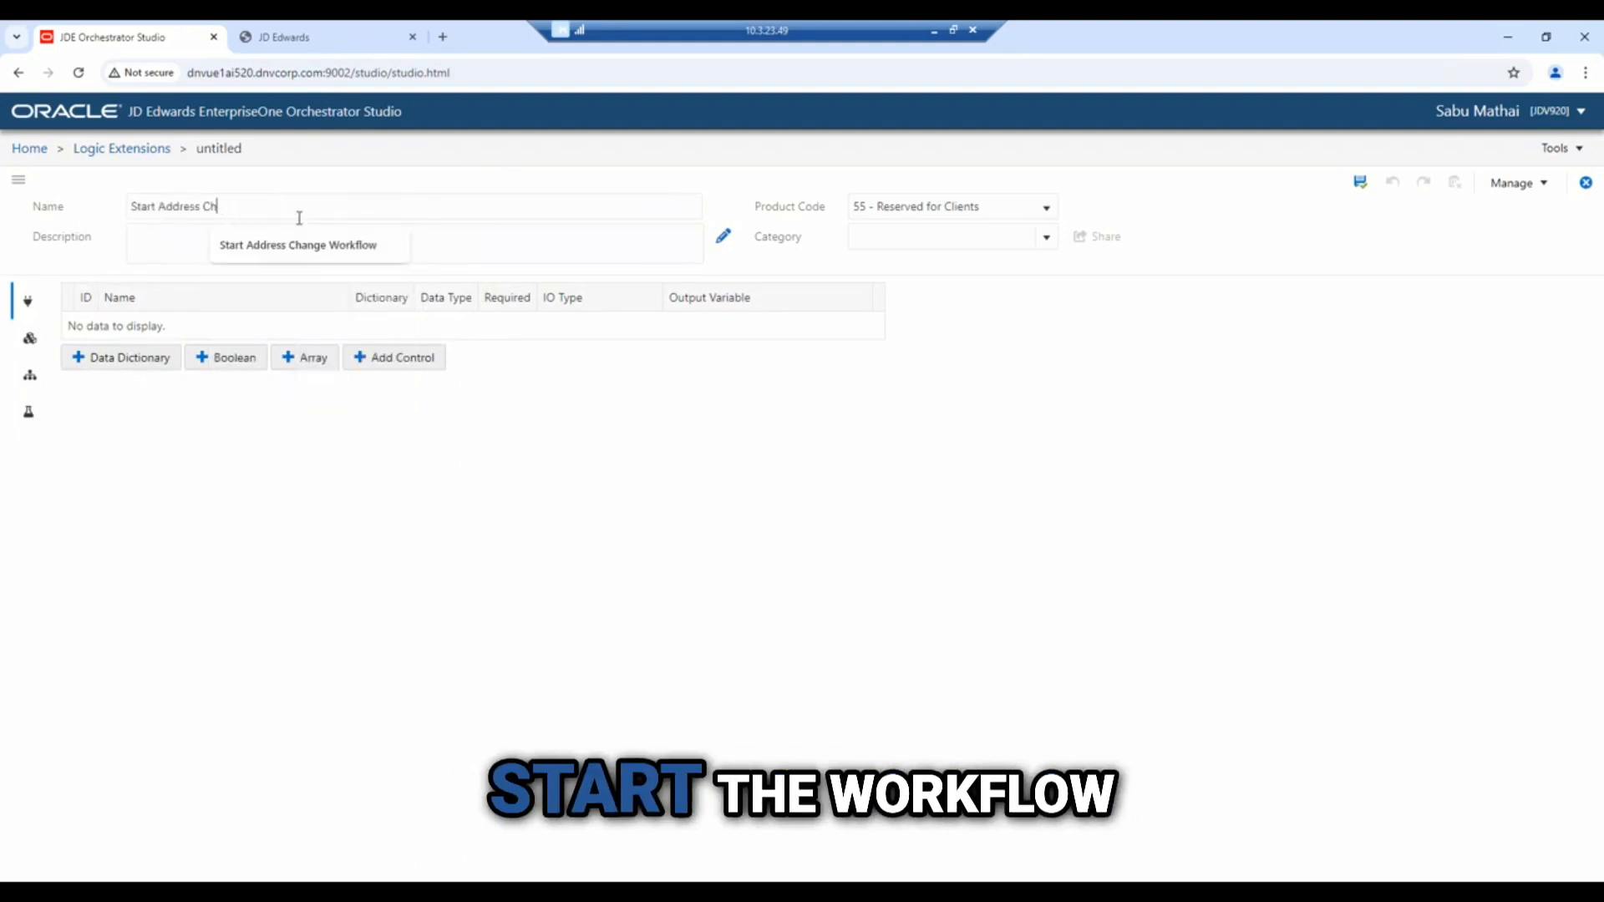
pyautogui.press('BackSpace')
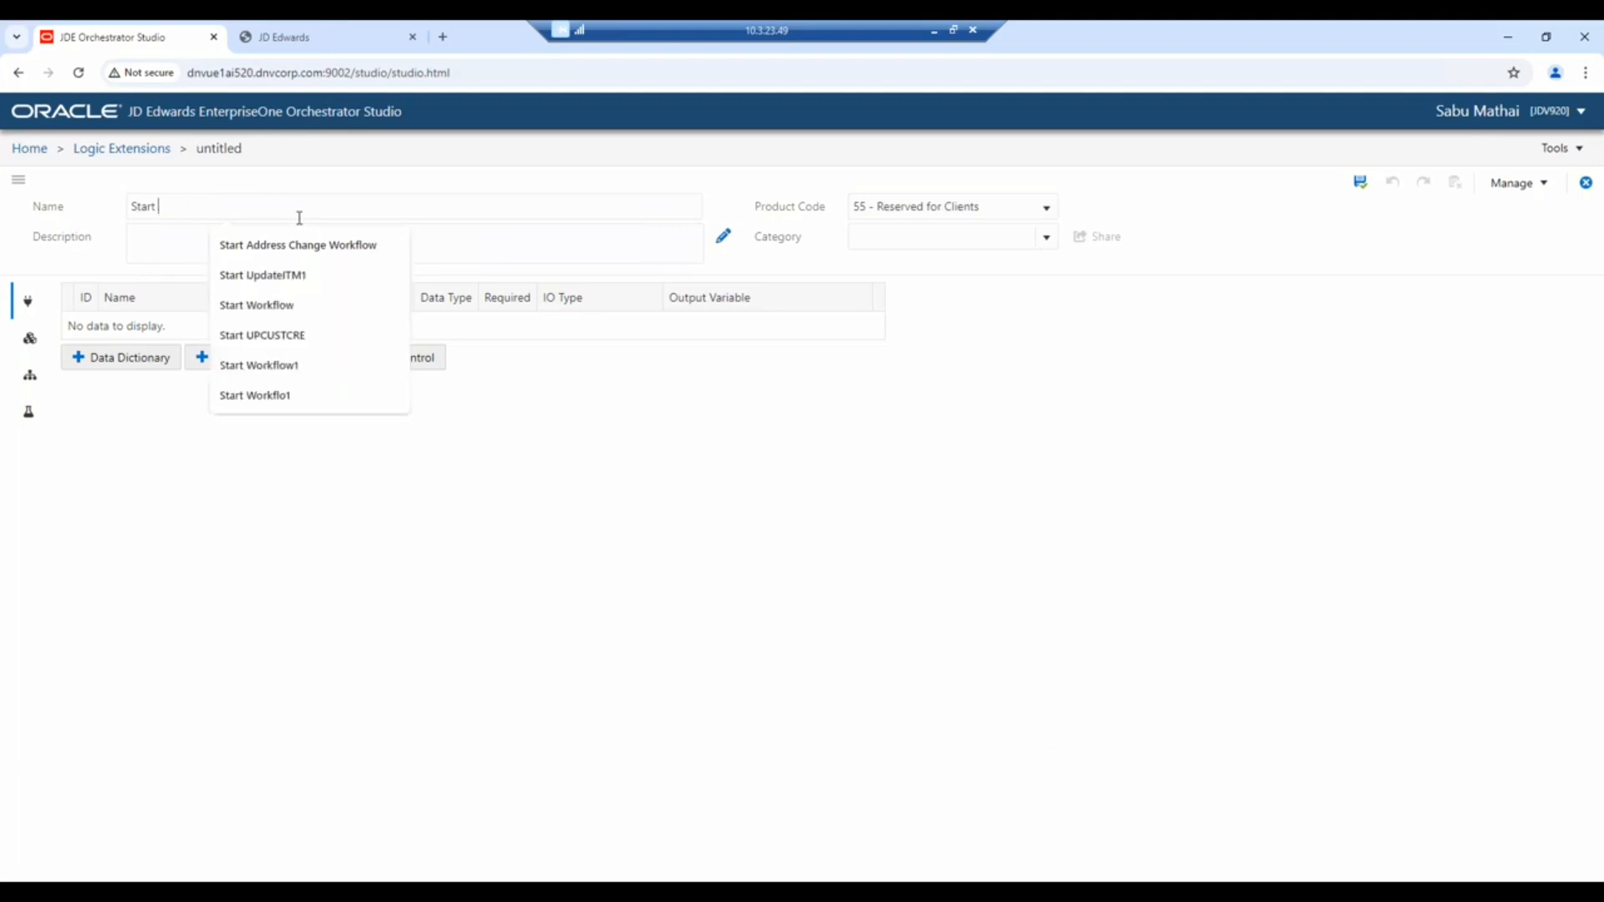
pyautogui.write('Up')
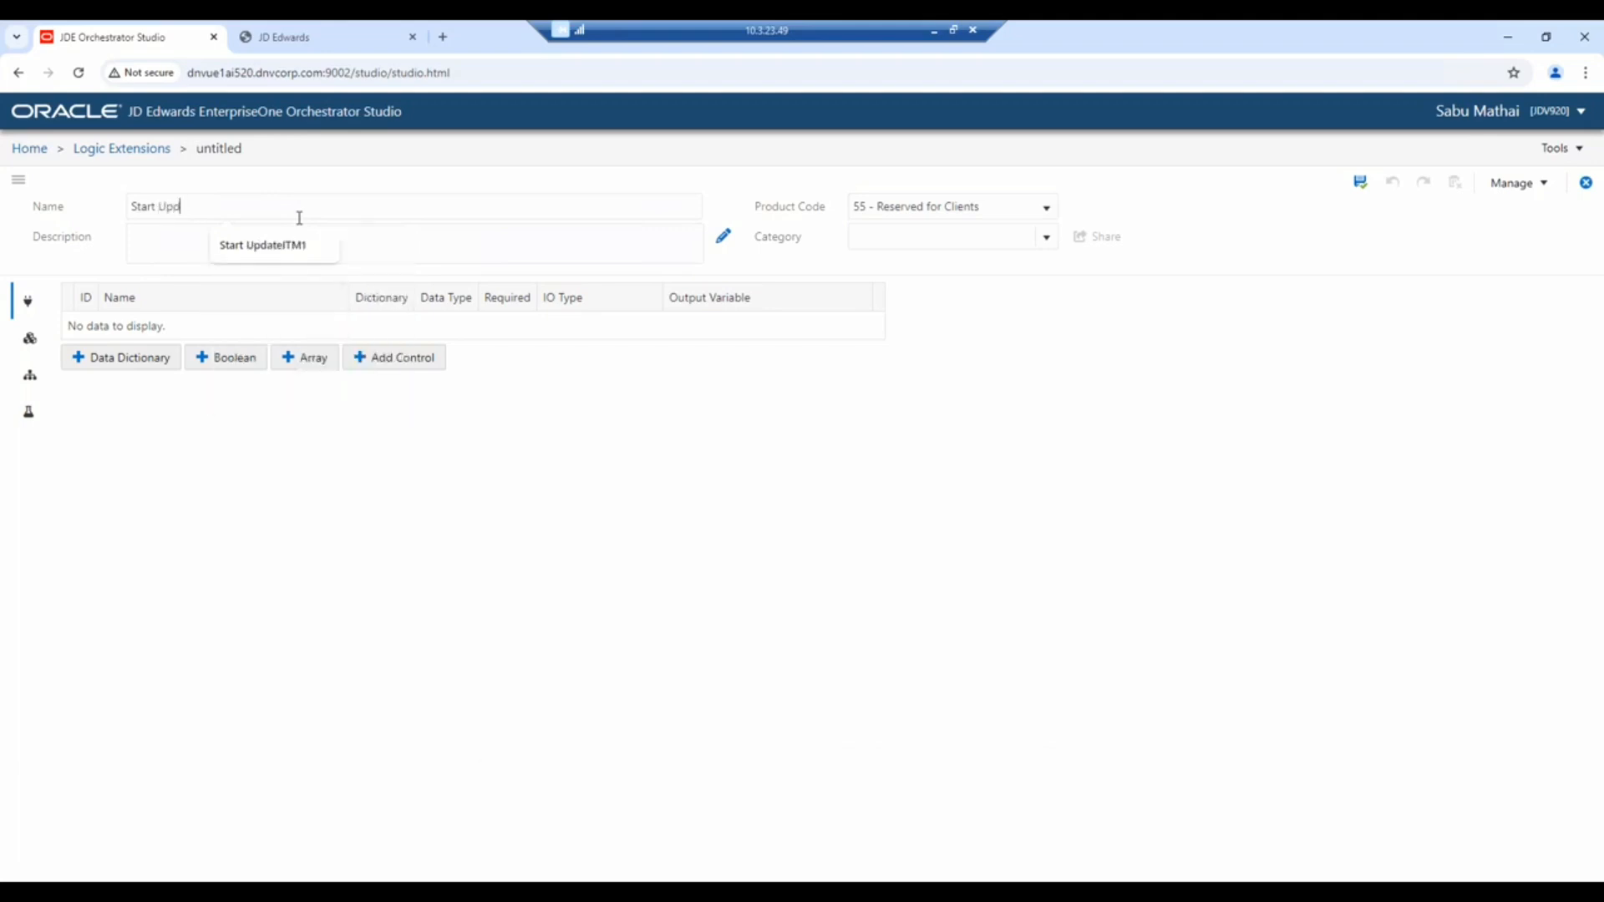
pyautogui.write('d')
pyautogui.click(284, 244)
# Copy the logic extension's name into its description, and remove the space so the name reads StartUpdateITM.
pyautogui.moveTo(217, 207); pyautogui.dragTo(115, 211)
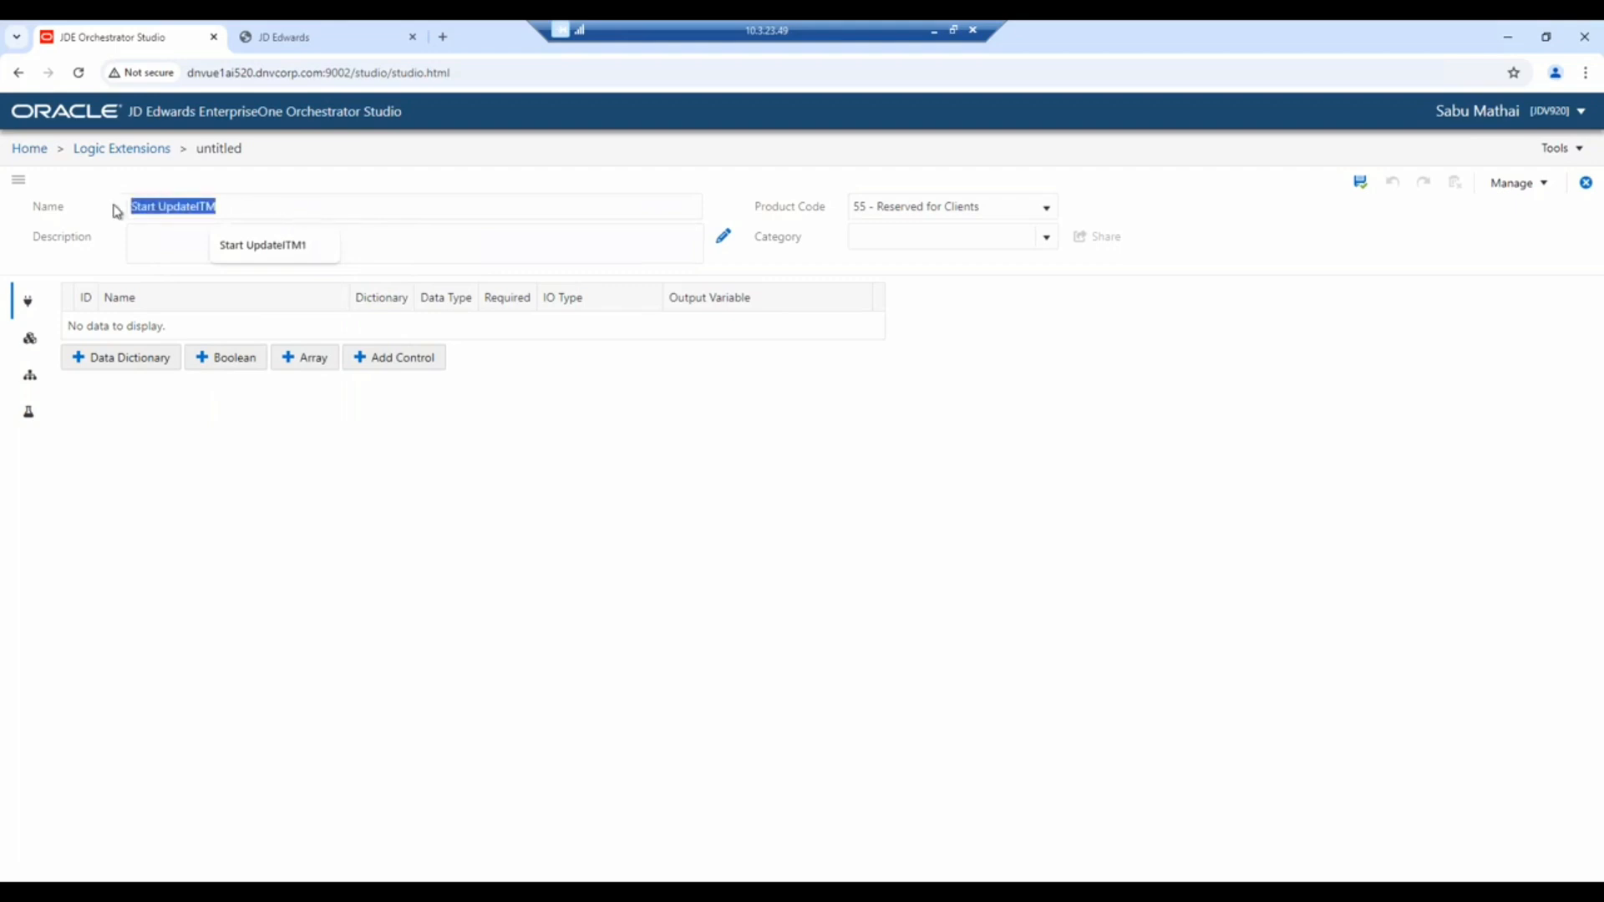
pyautogui.click(143, 234)
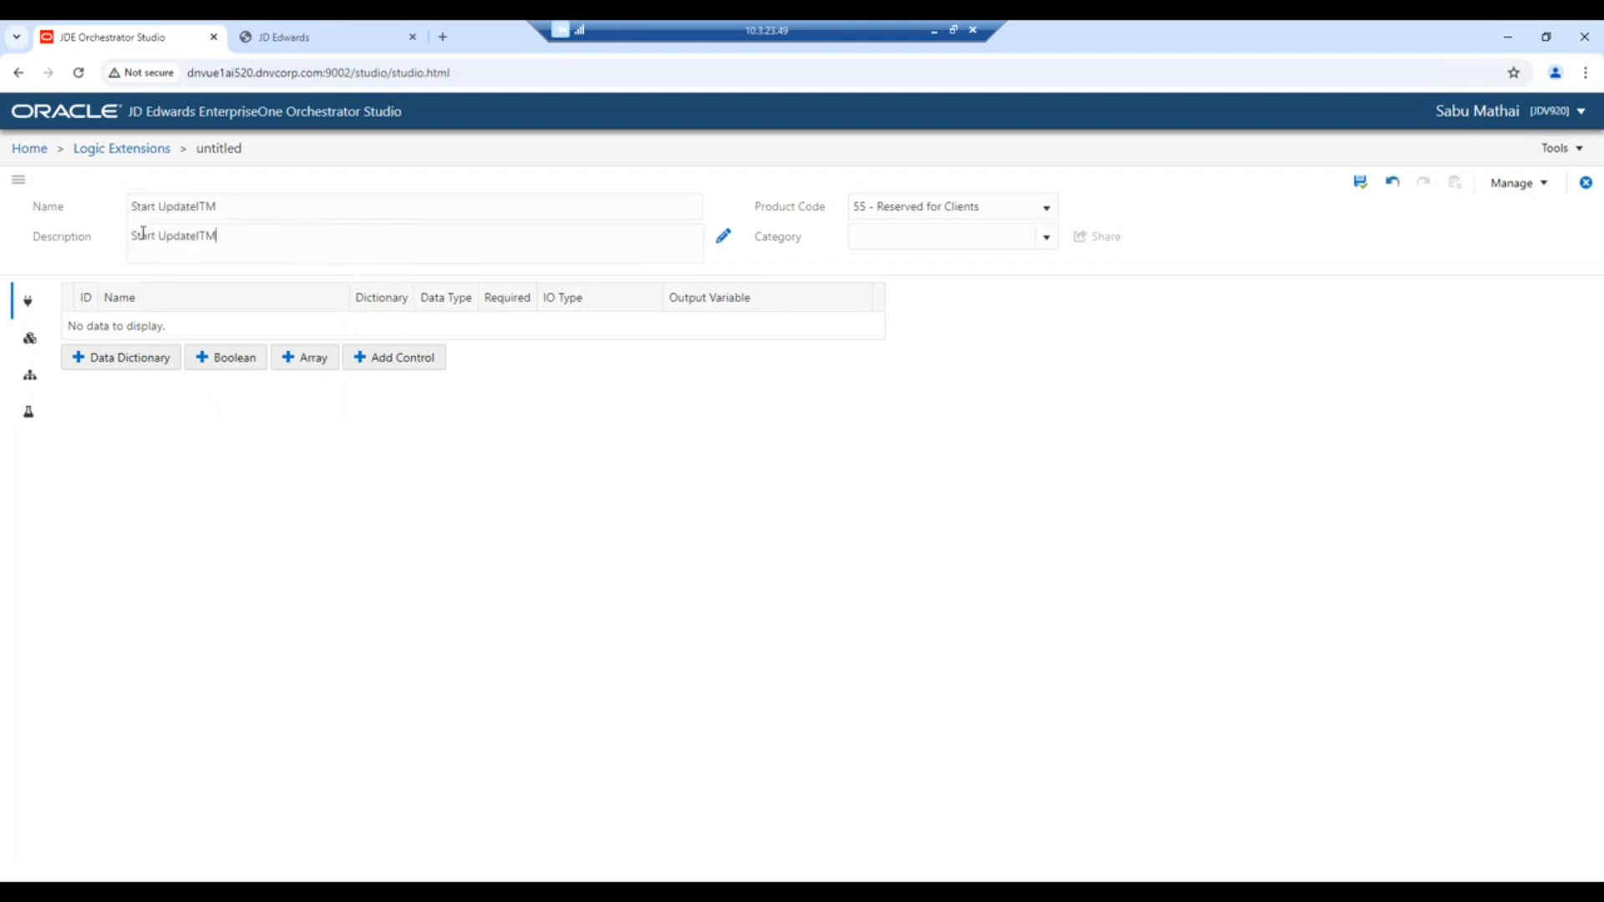
pyautogui.click(161, 205)
pyautogui.press('BackSpace')
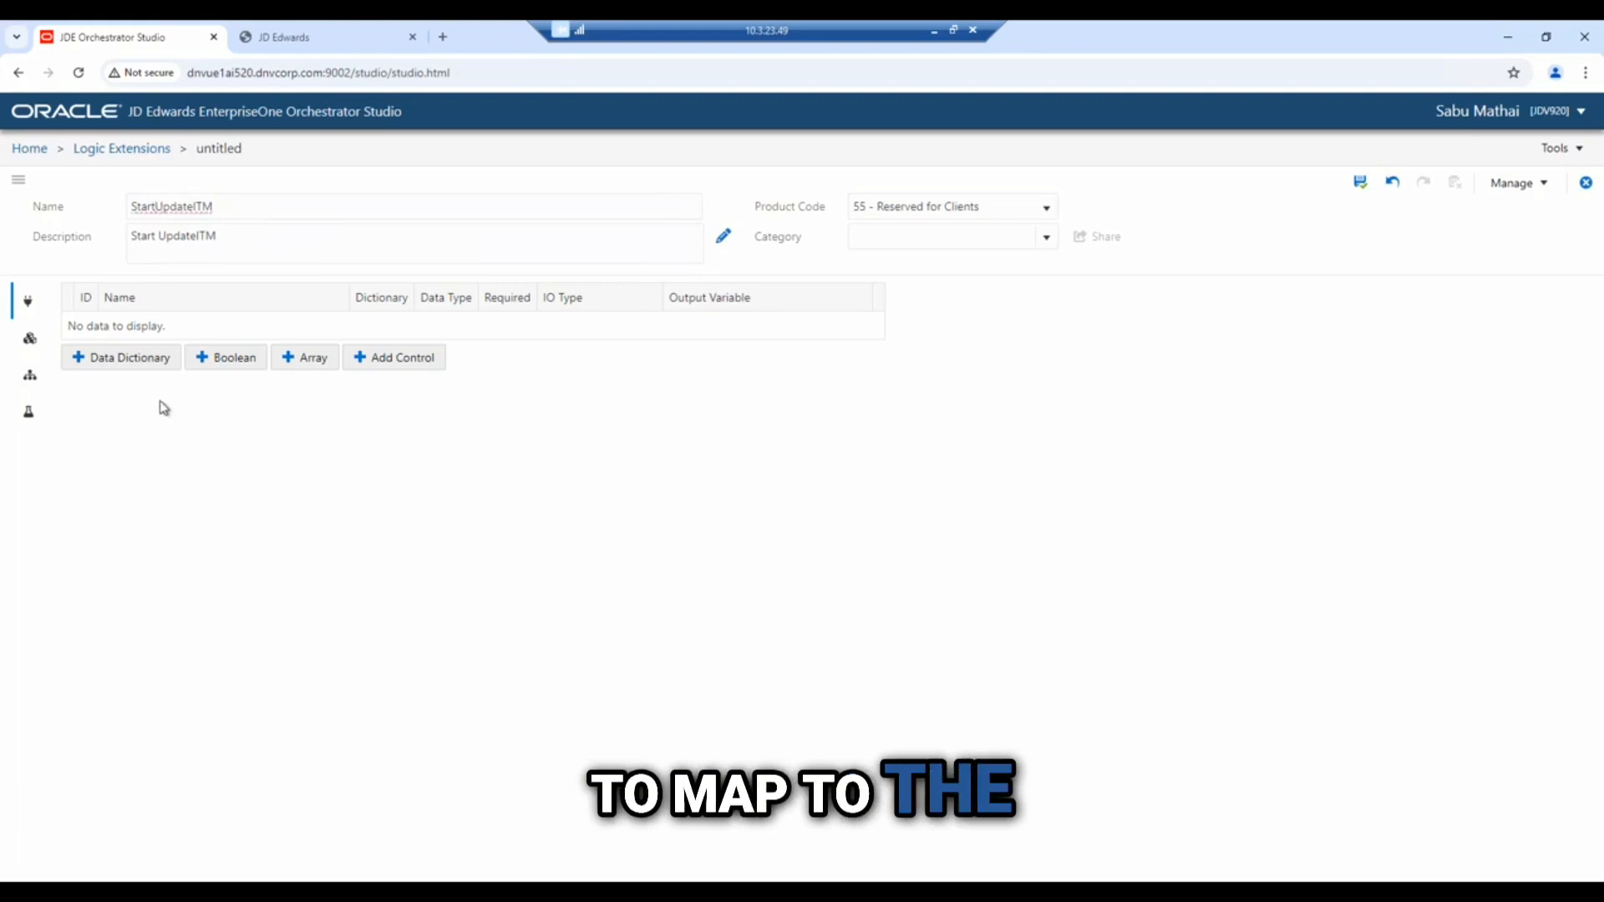
# Look up the alias ITM in the data dictionary and add it as a variable of the logic extension.
pyautogui.click(83, 360)
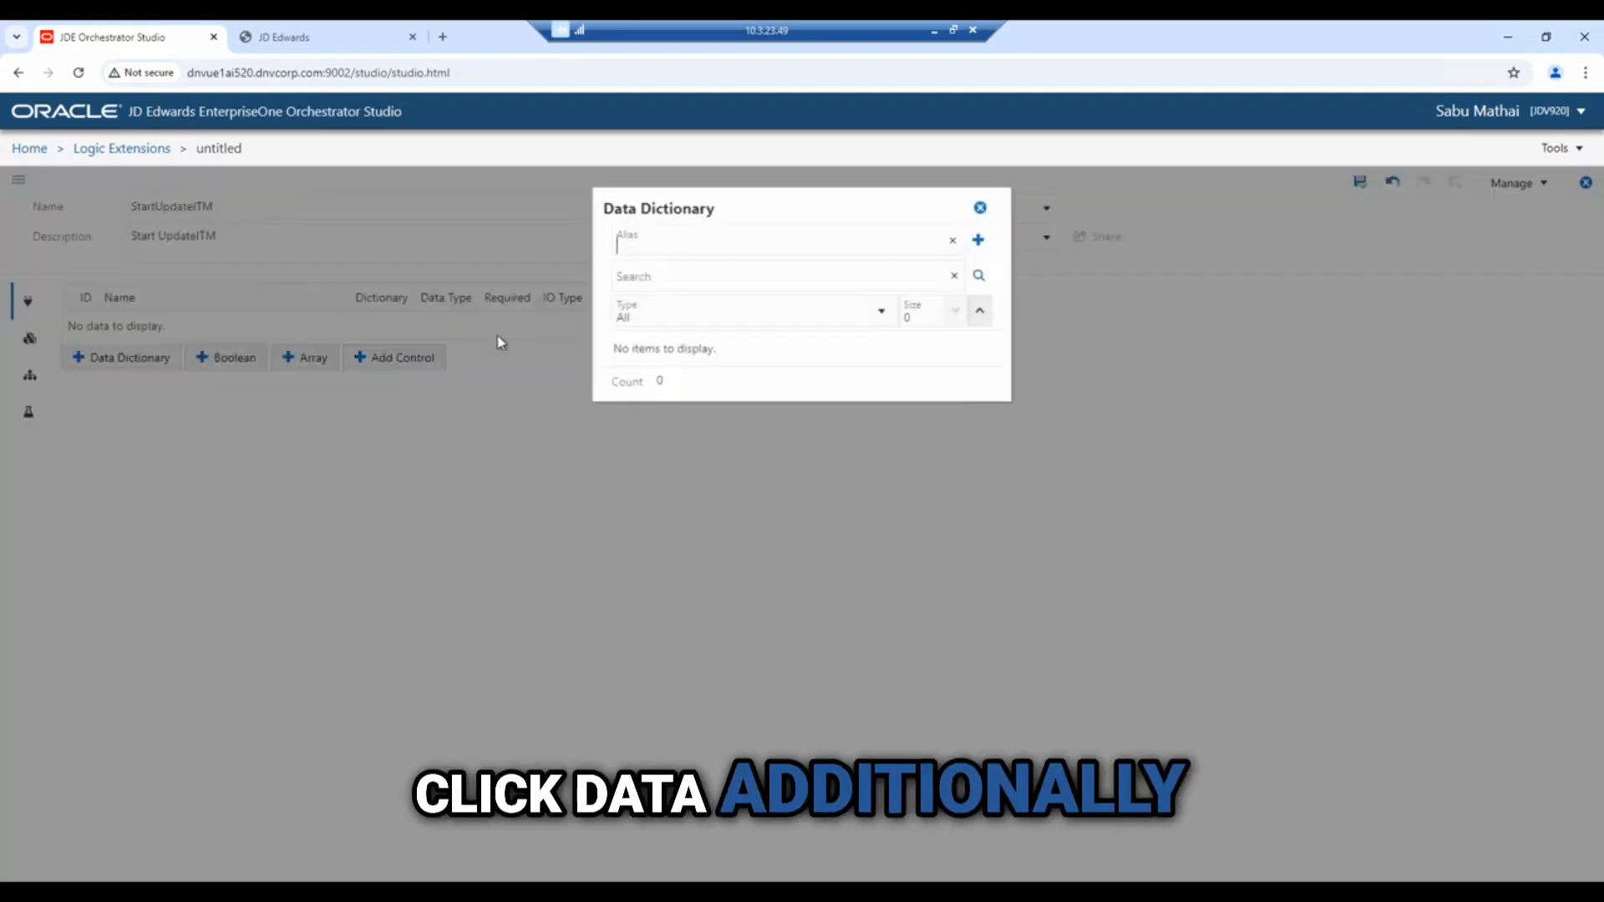
pyautogui.write('ITm')
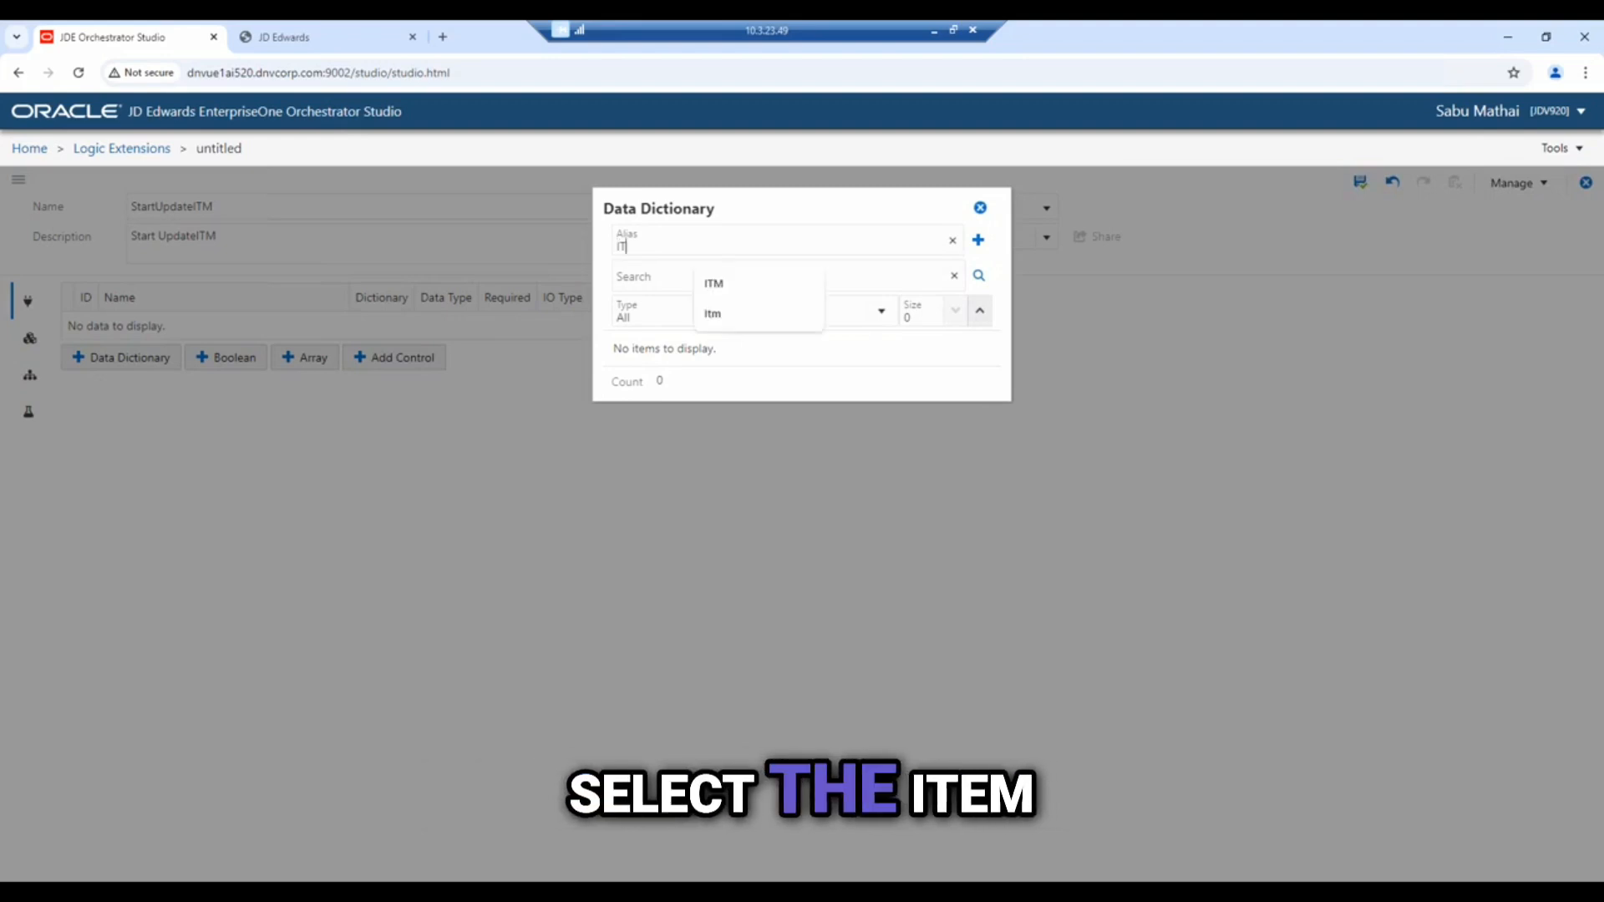
pyautogui.click(718, 285)
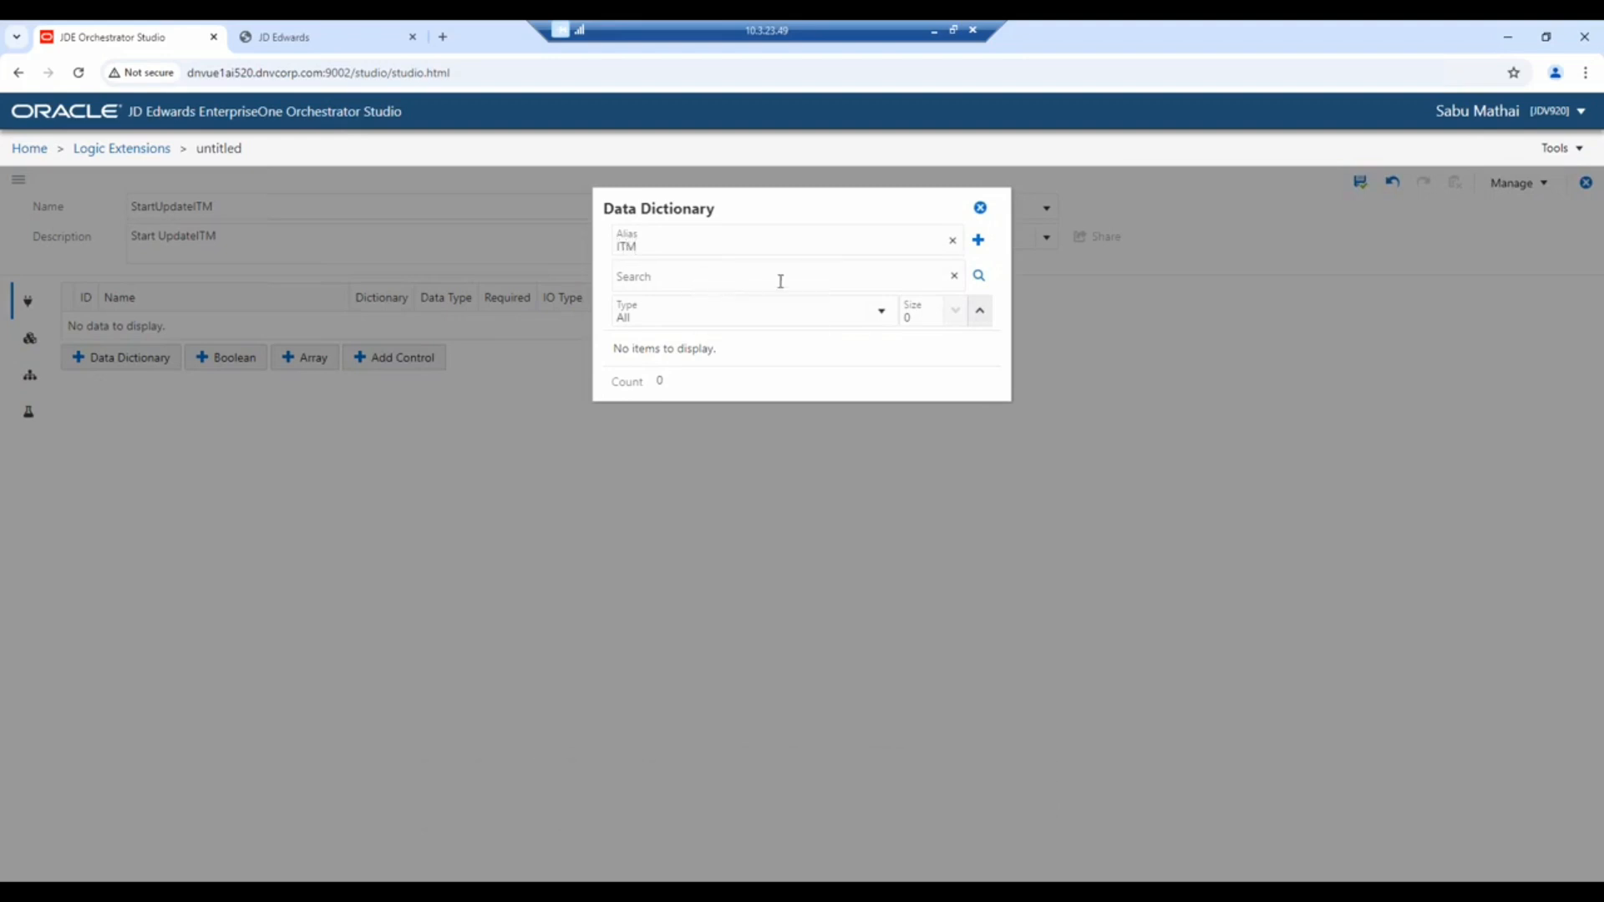
pyautogui.click(982, 282)
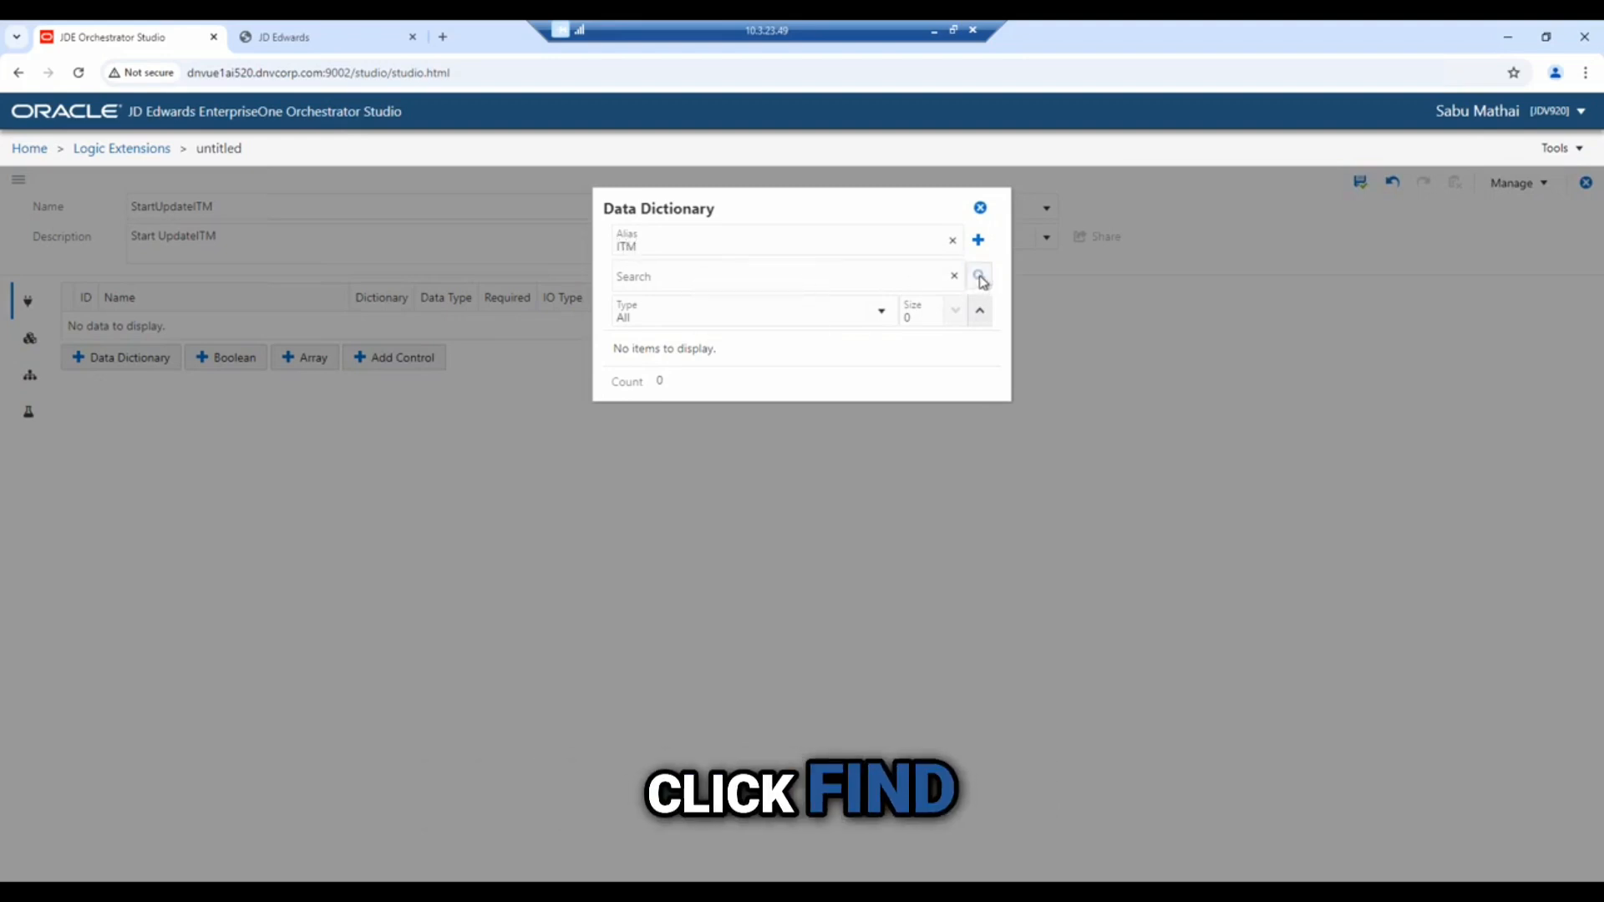
pyautogui.click(979, 243)
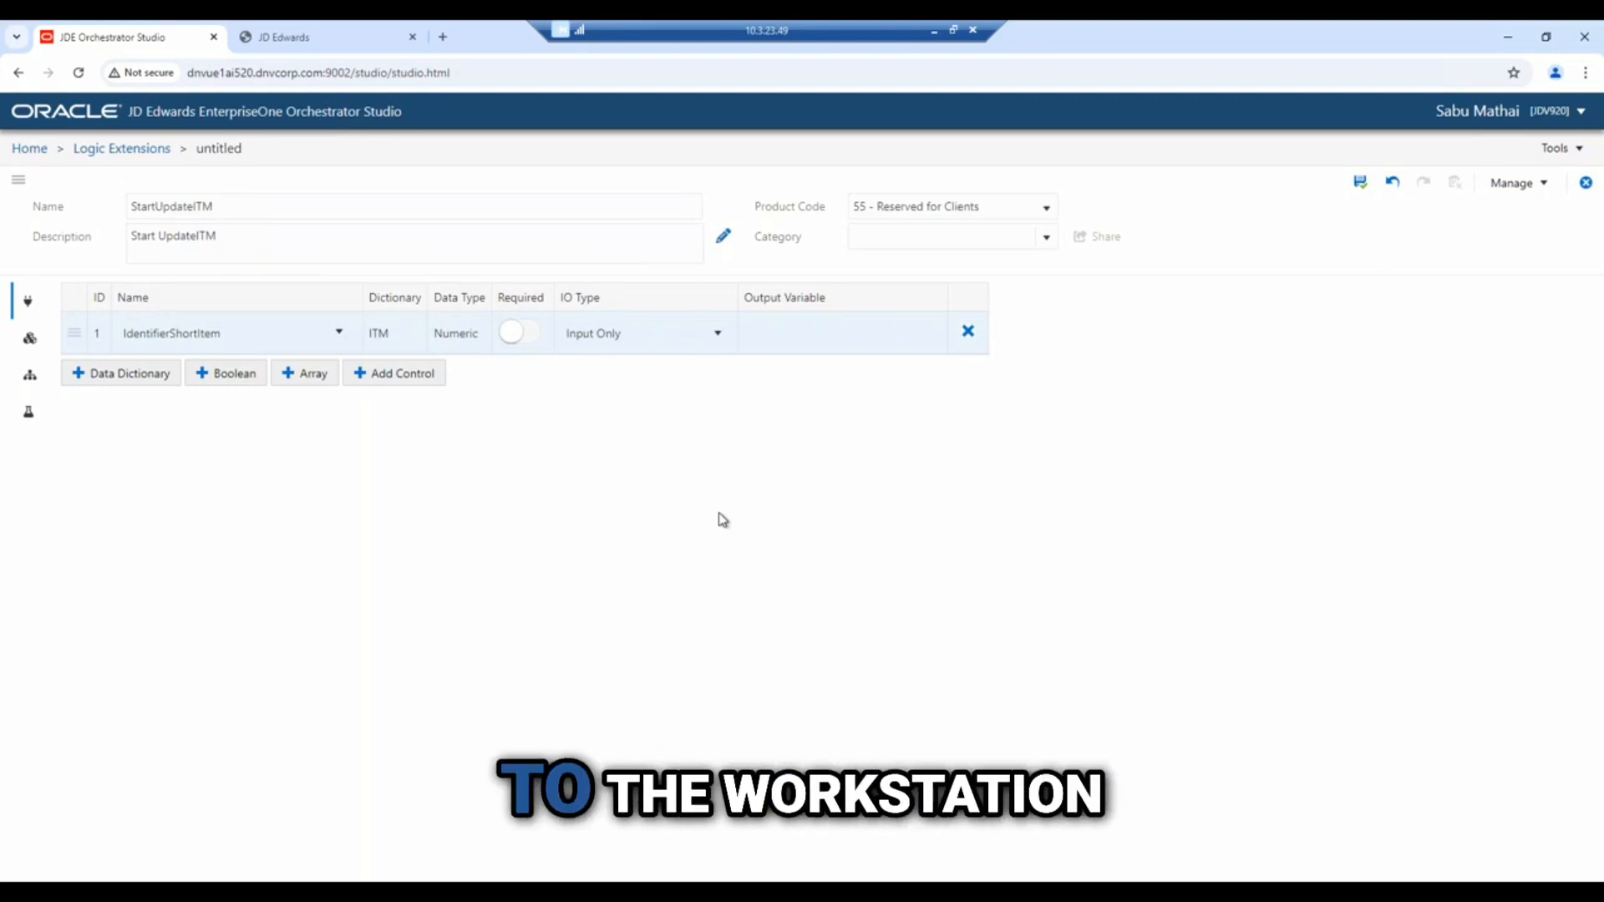
# Save the logic extension and insert a workflow step between Start and End in its diagram.
pyautogui.click(1360, 181)
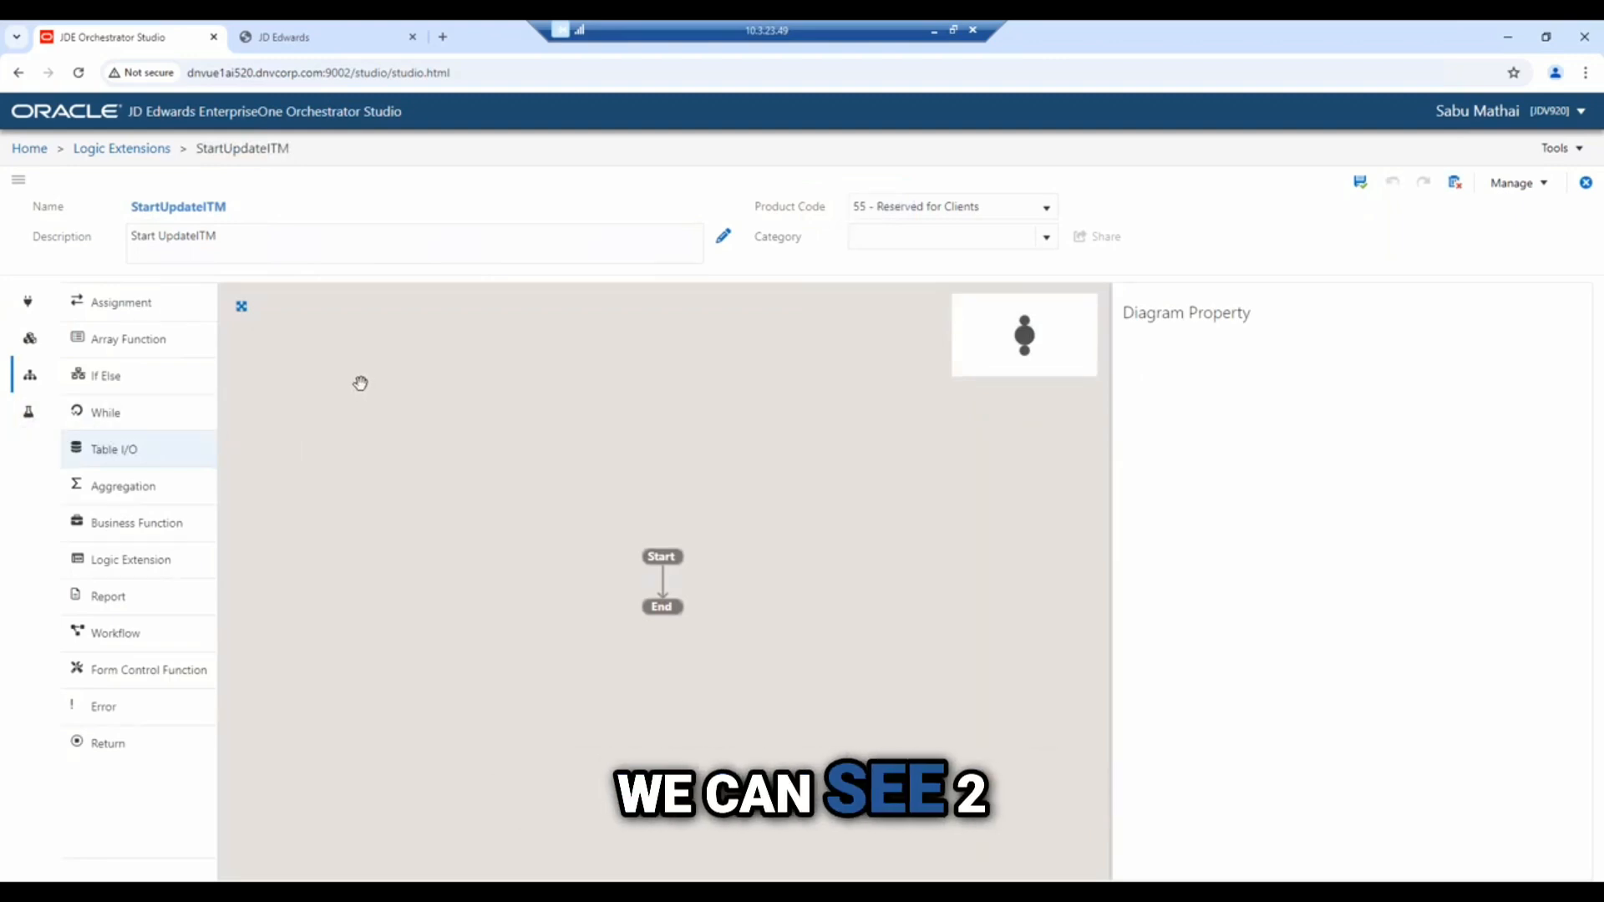
pyautogui.moveTo(662, 583)
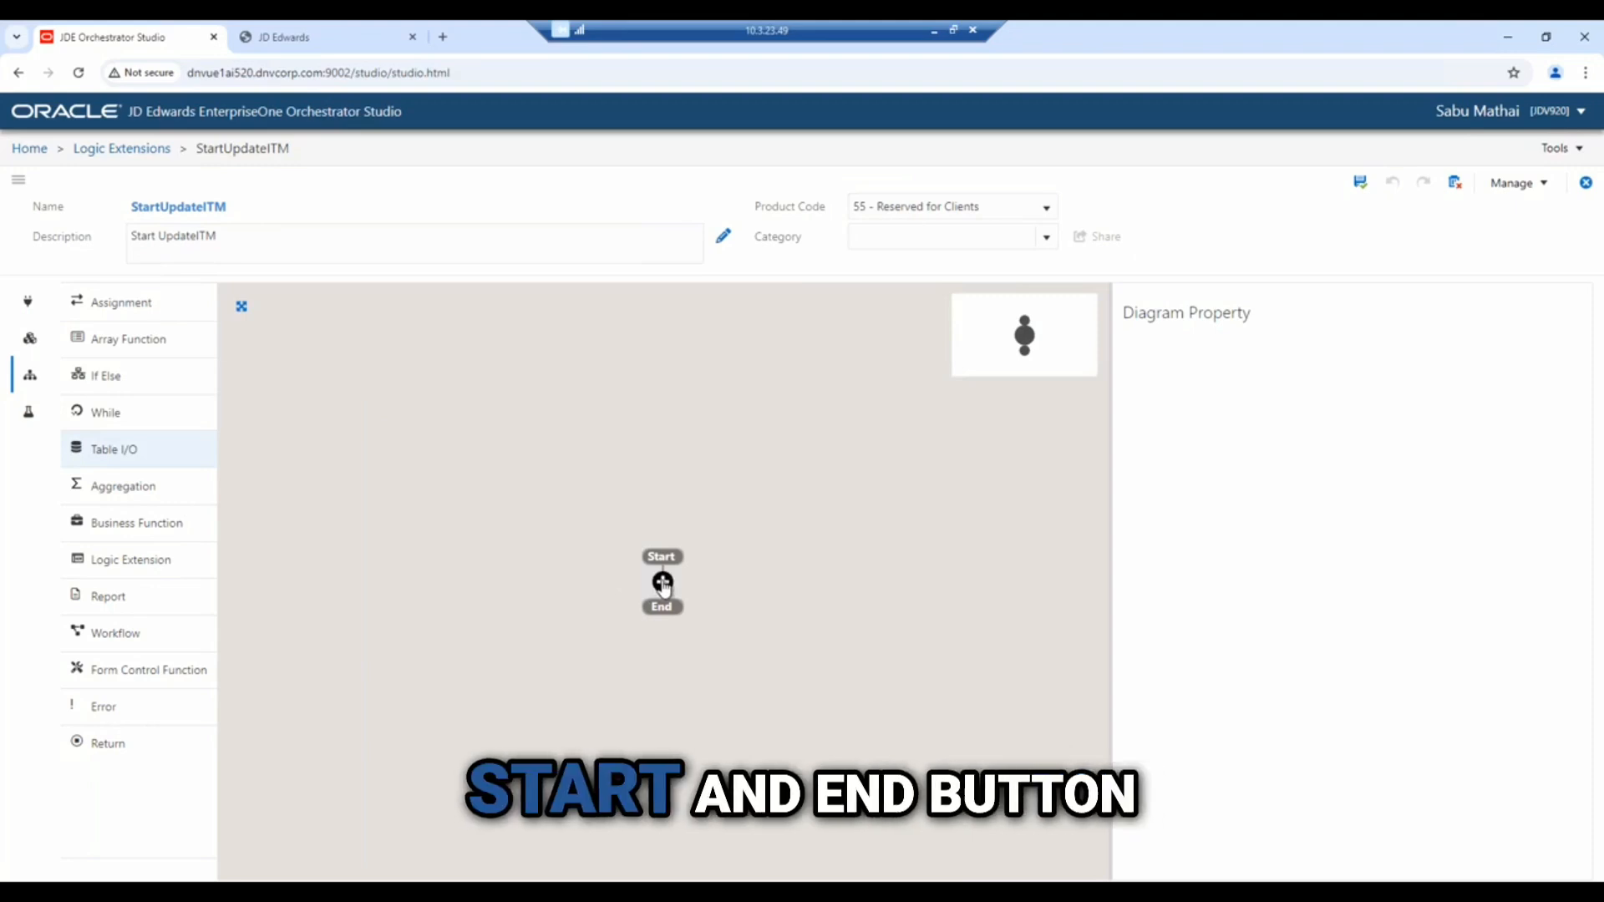
pyautogui.click(663, 583)
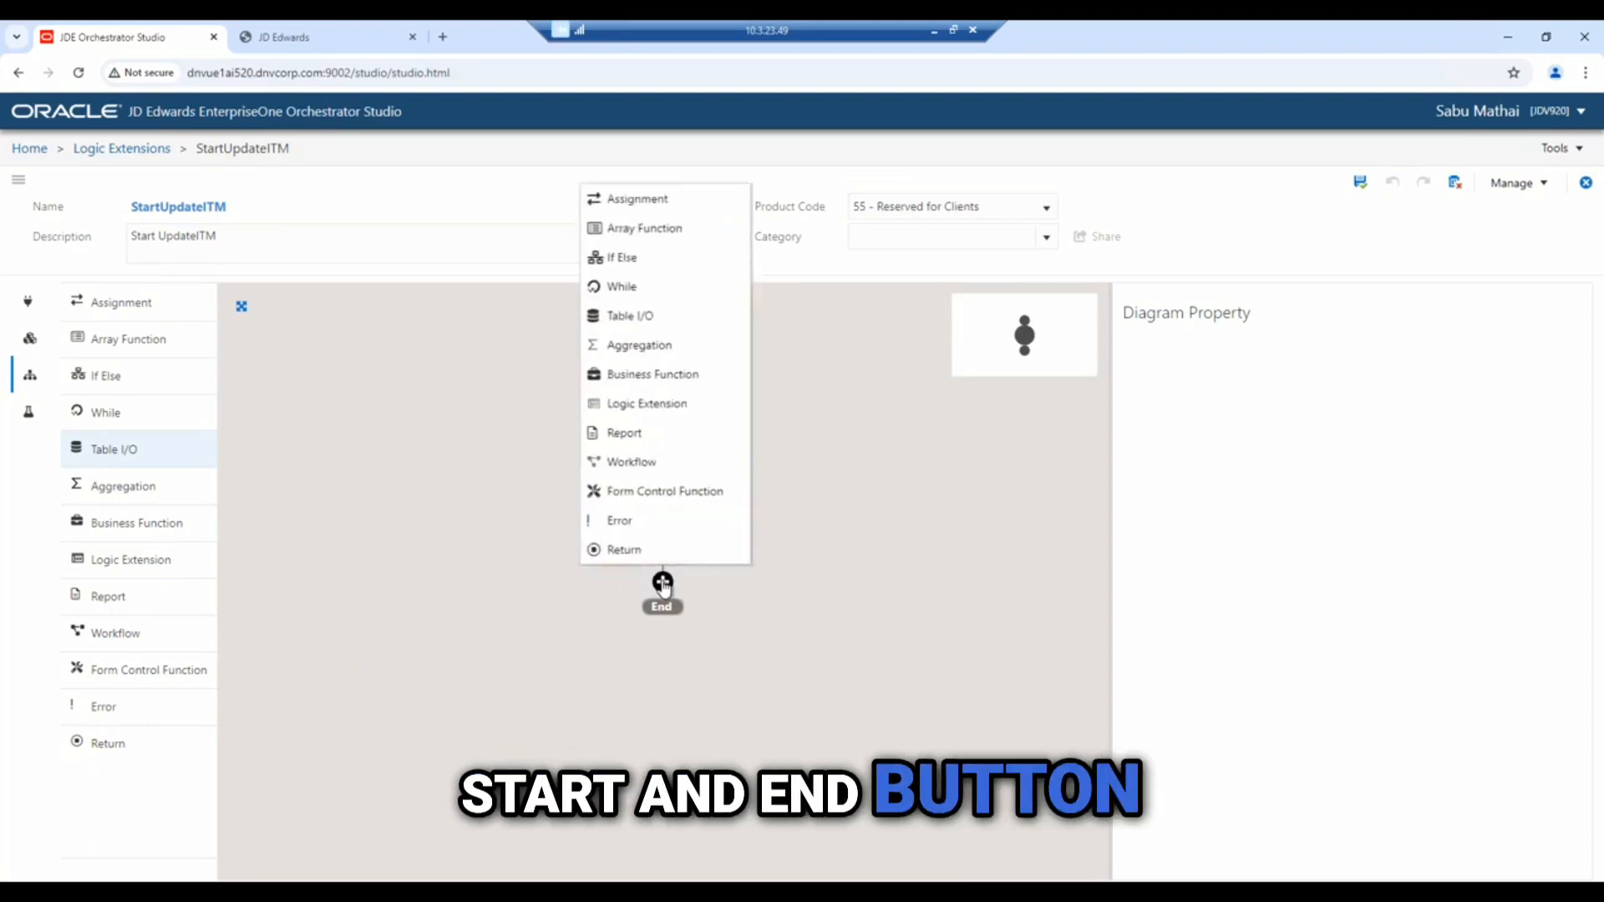
pyautogui.click(635, 463)
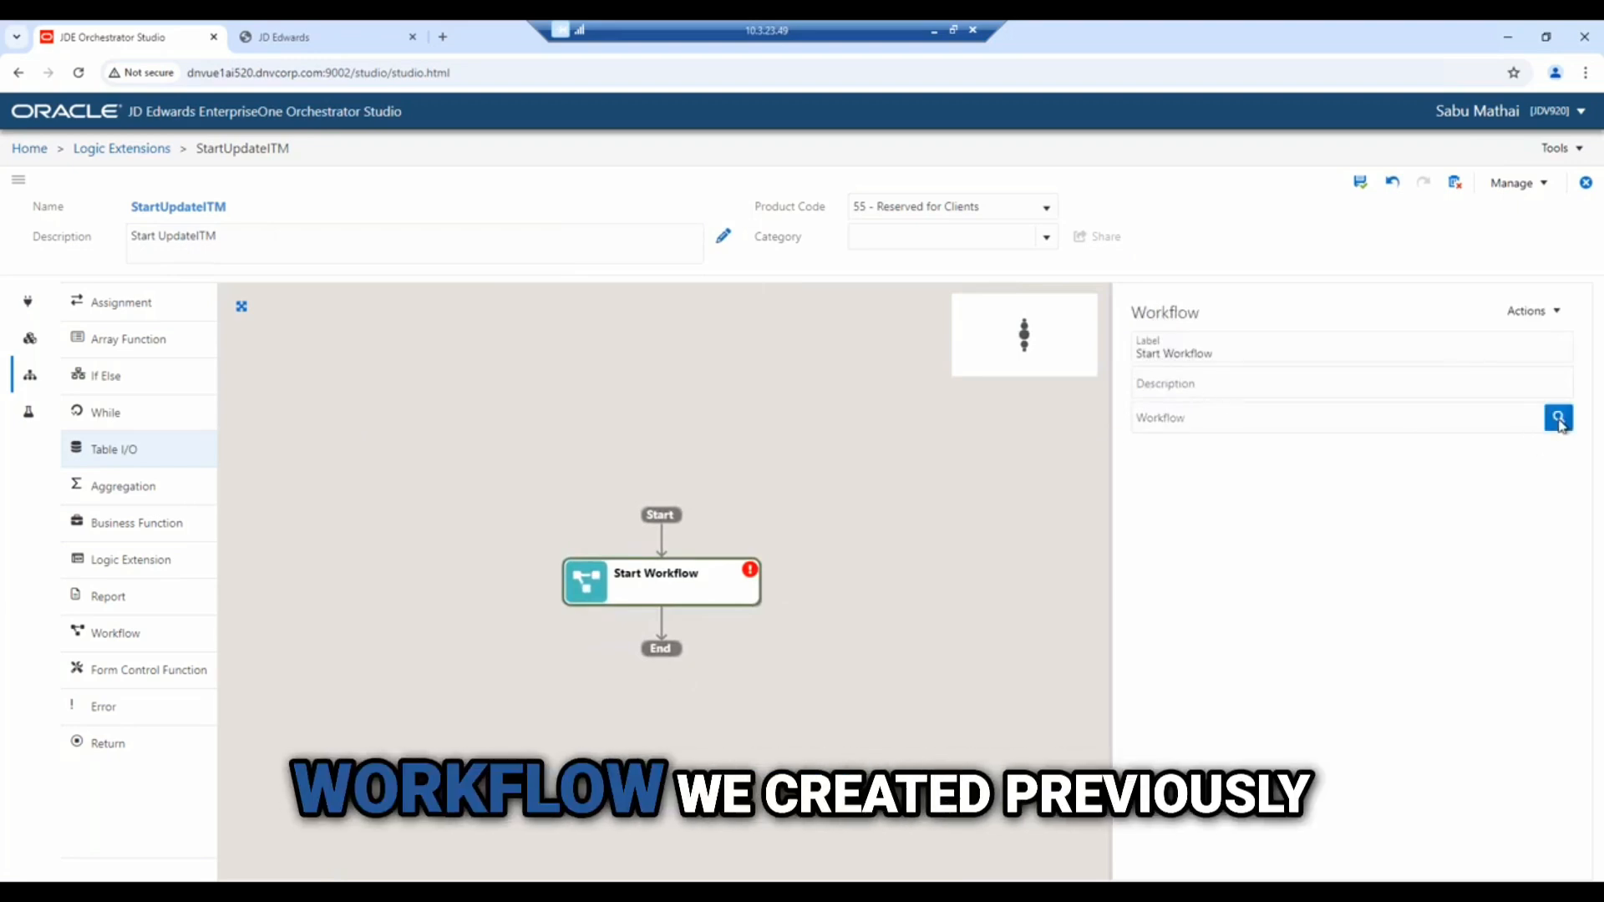
# Filter the workflow list for UPDATEITM and assign that workflow to the Start Workflow step.
pyautogui.click(1558, 418)
pyautogui.click(249, 286)
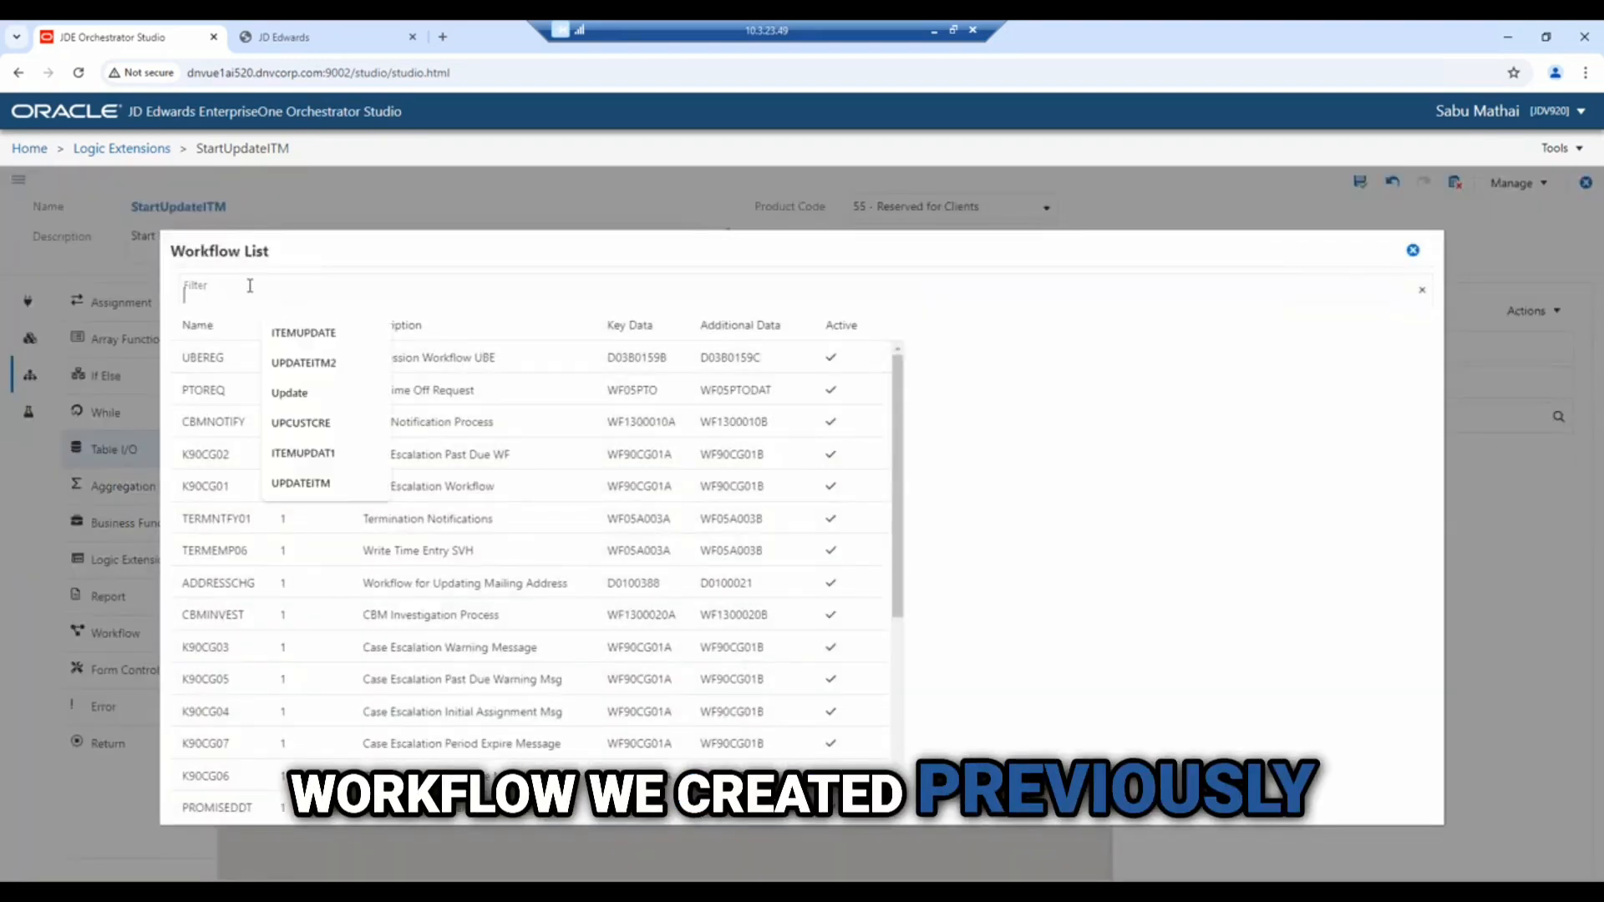
pyautogui.write('Updat')
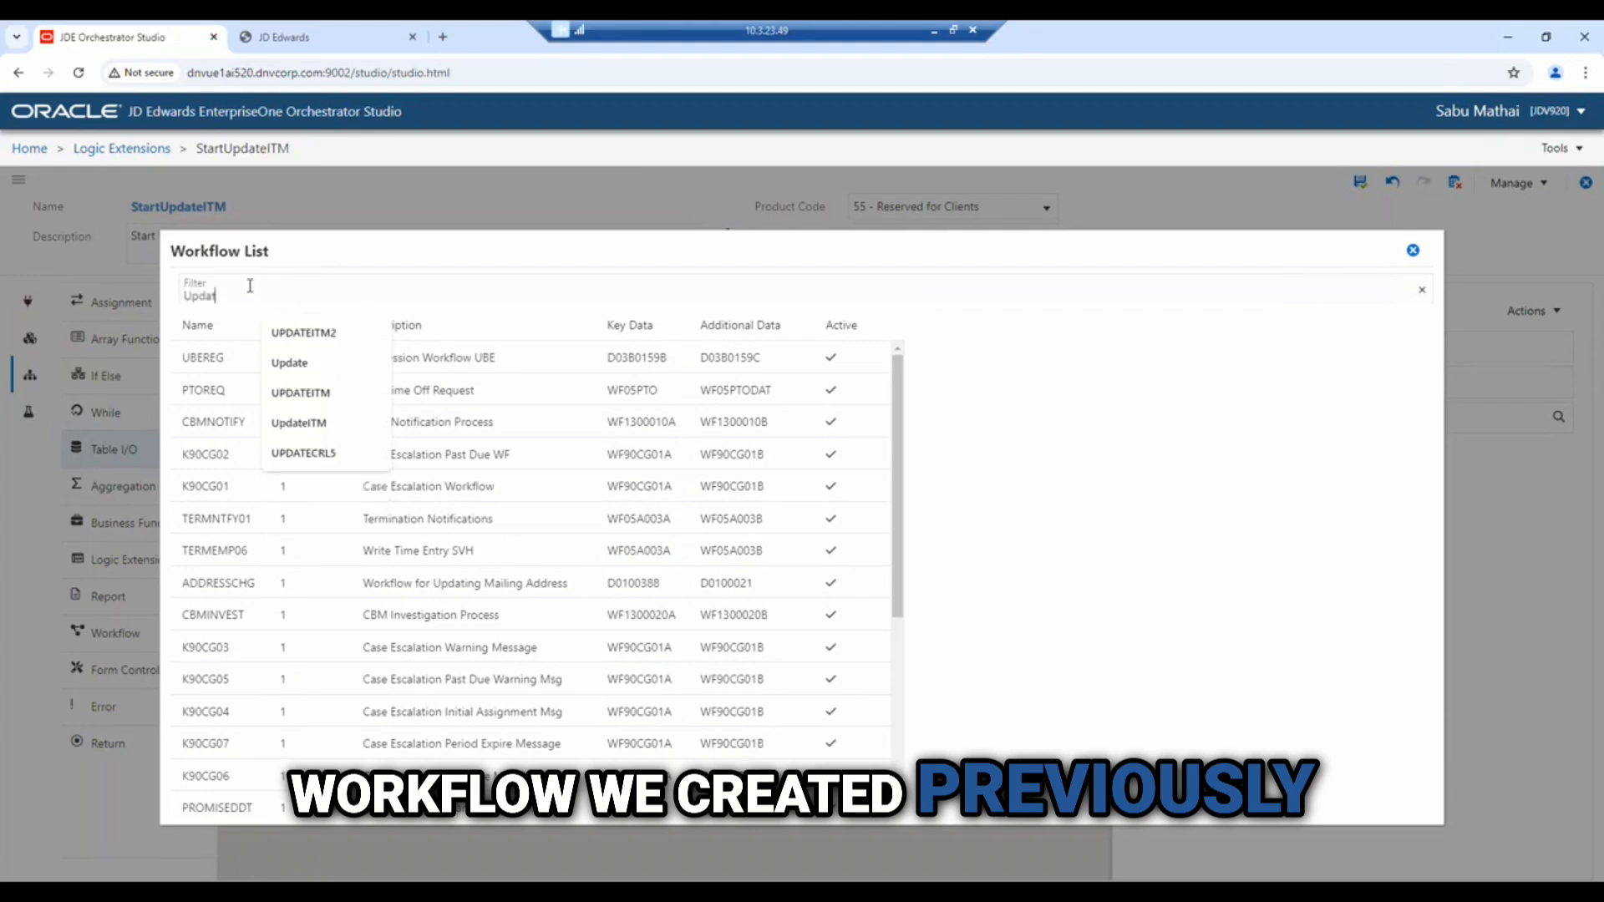
pyautogui.write('e')
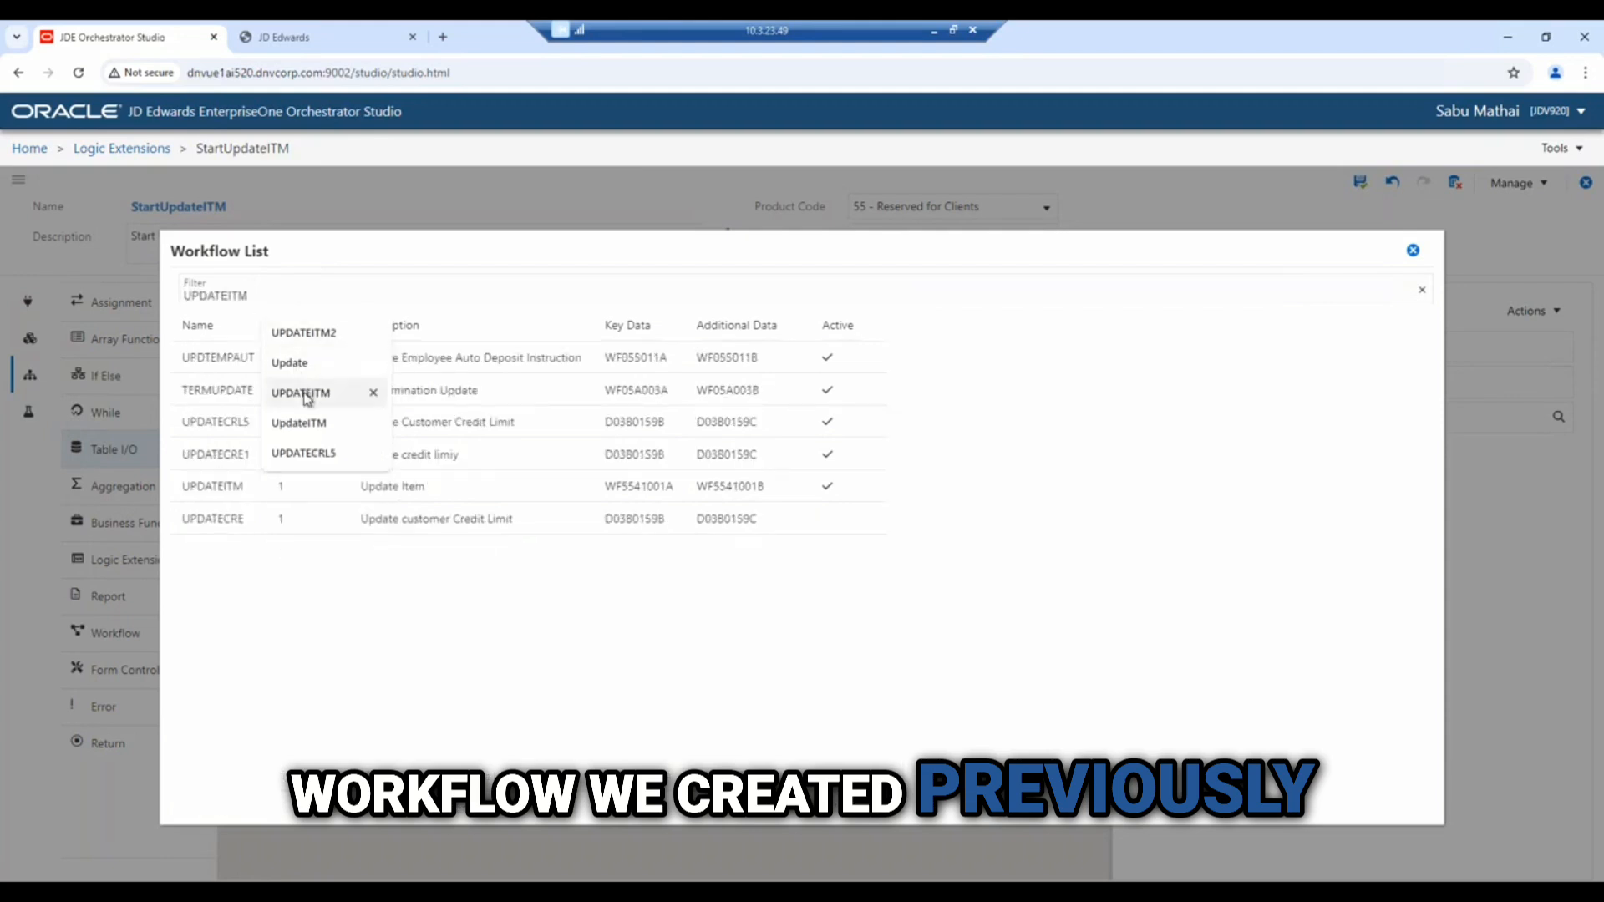
pyautogui.click(305, 394)
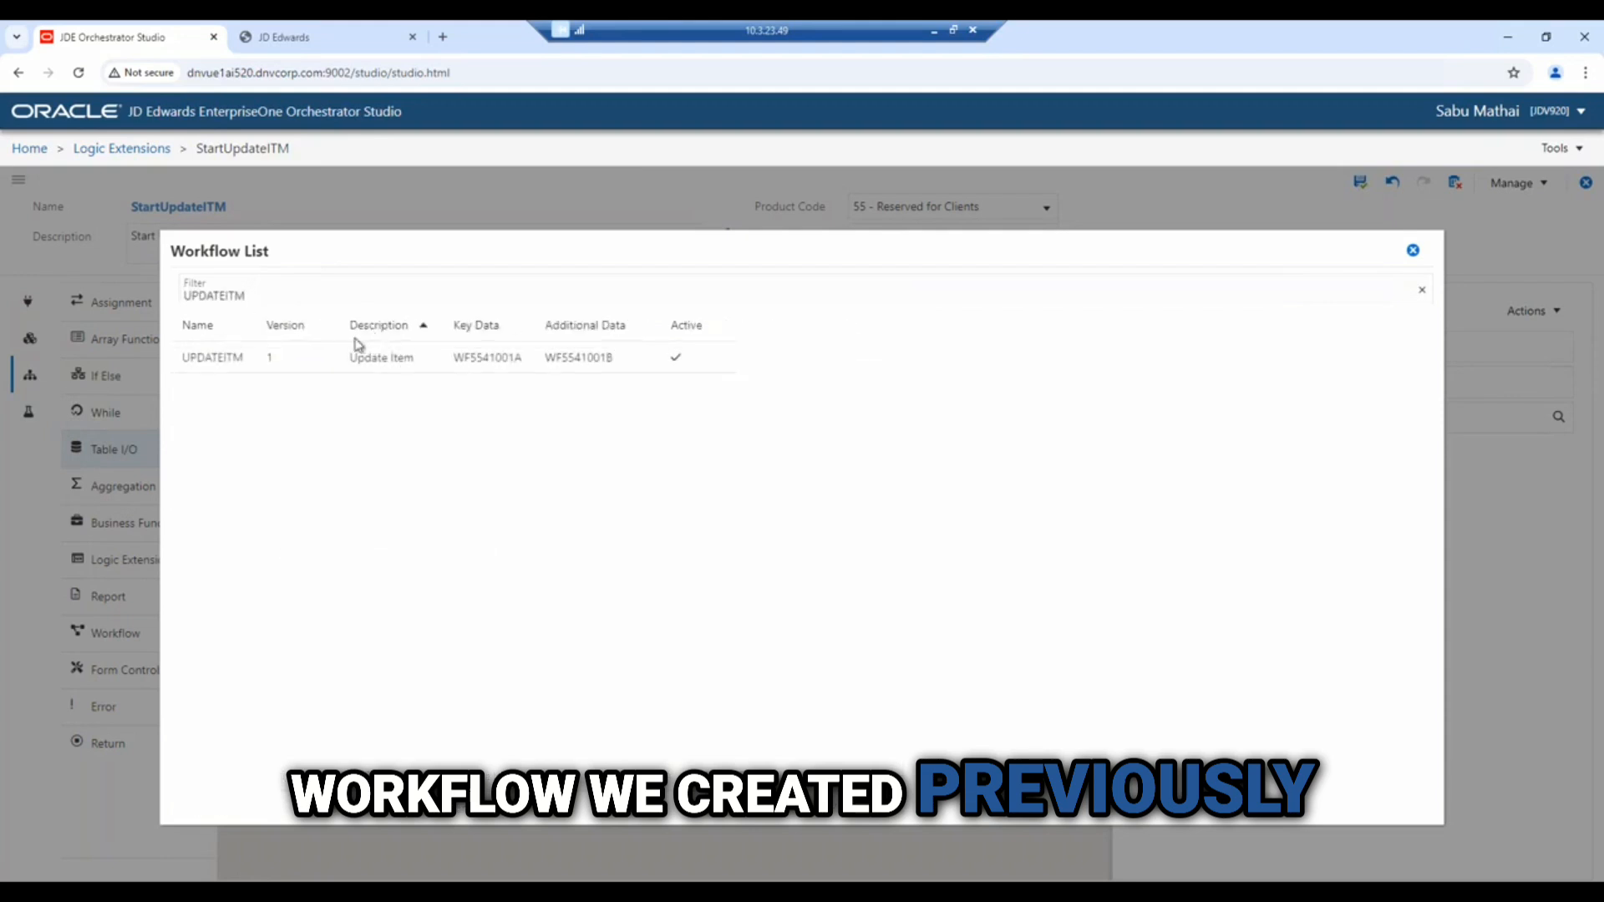
pyautogui.click(234, 361)
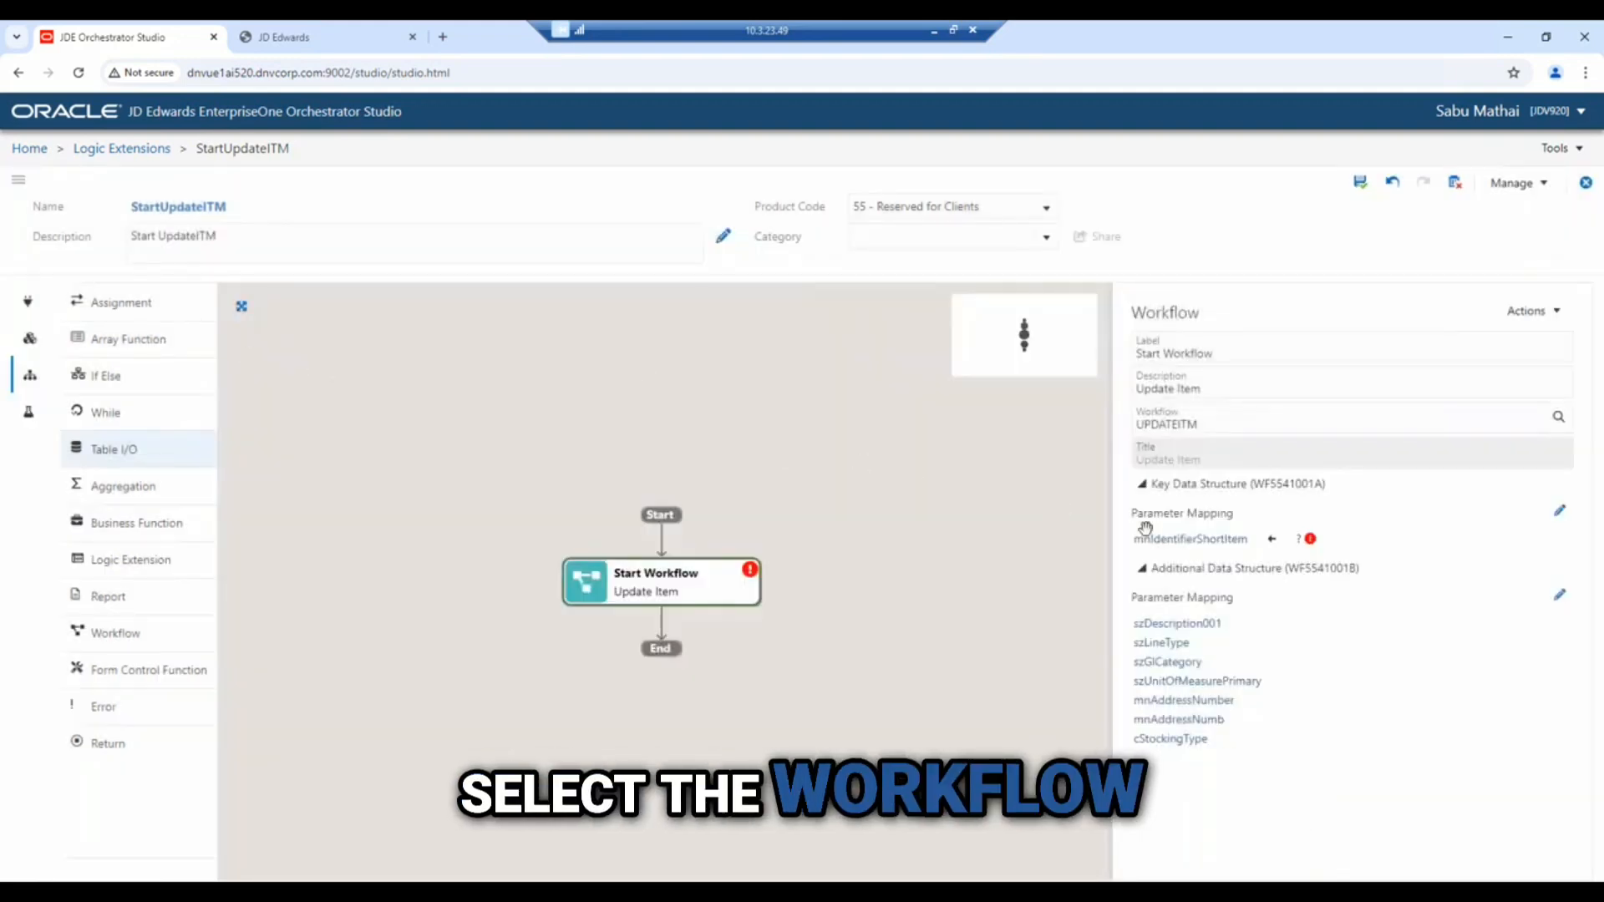
# Map the workflow's key parameter mnIdentifierShortItem to the variable IdentifierShortItem and save the logic extension.
pyautogui.click(1559, 513)
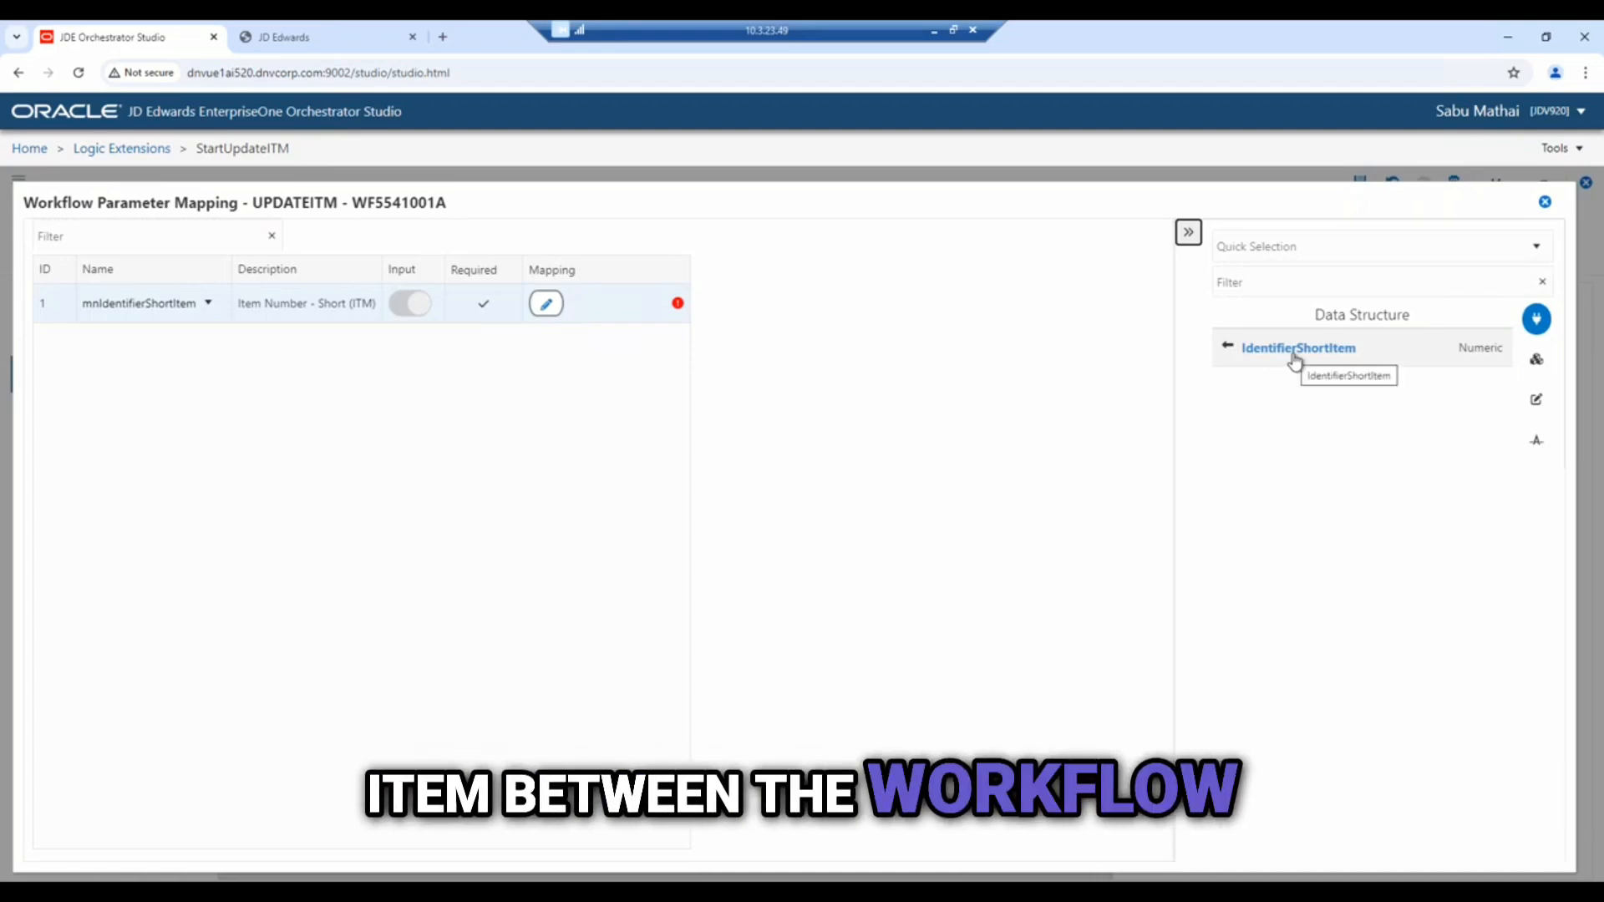
pyautogui.click(1293, 355)
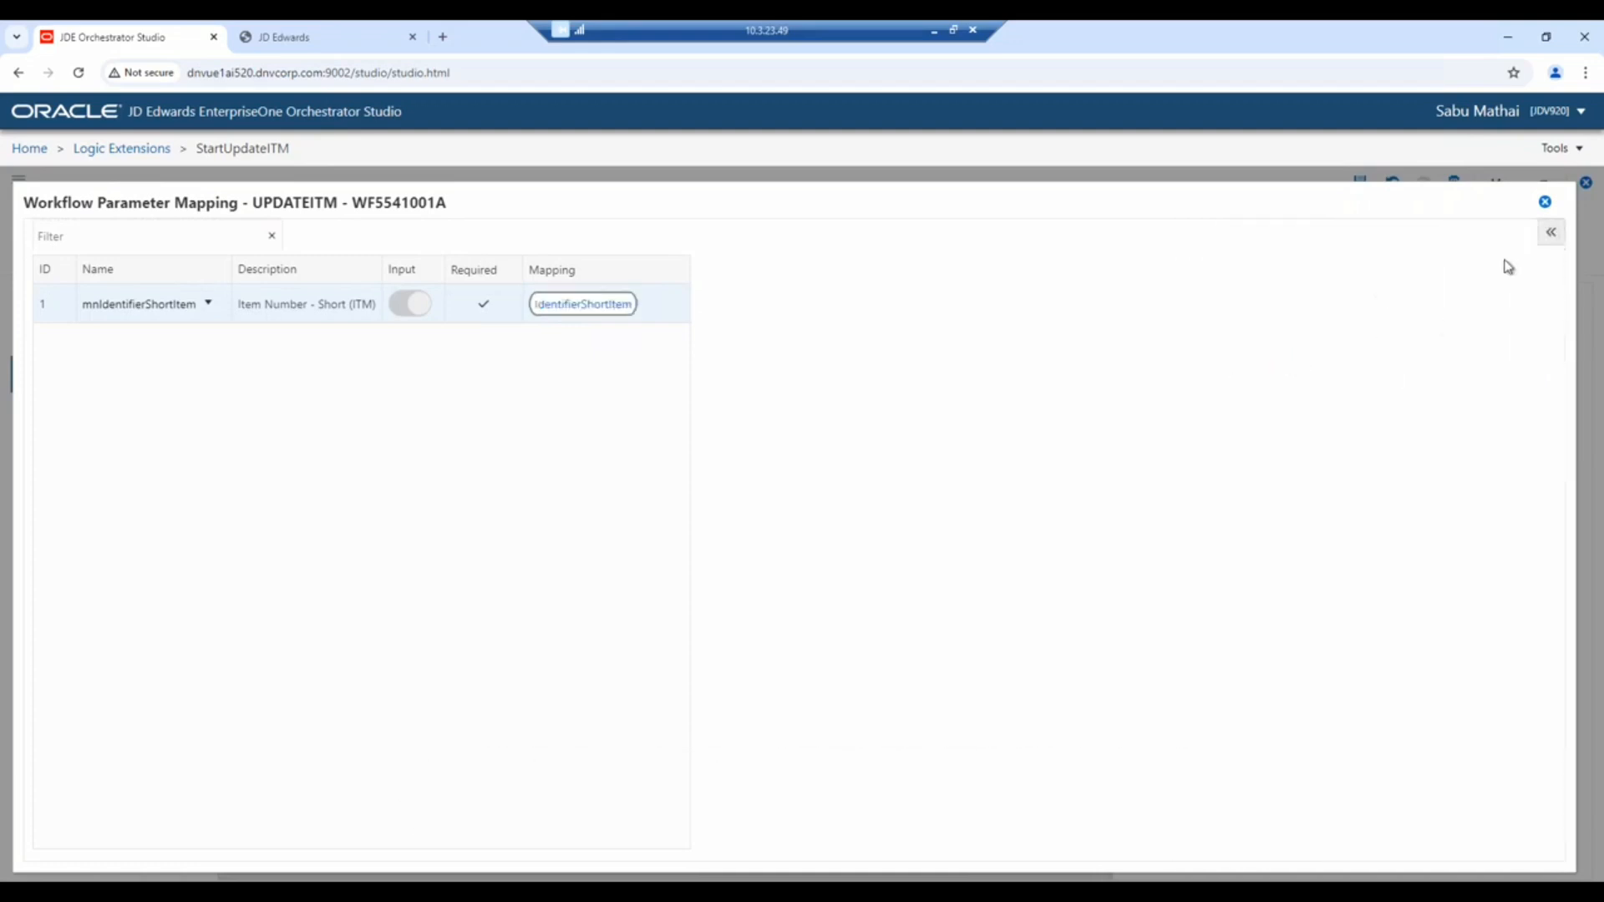
pyautogui.click(1545, 201)
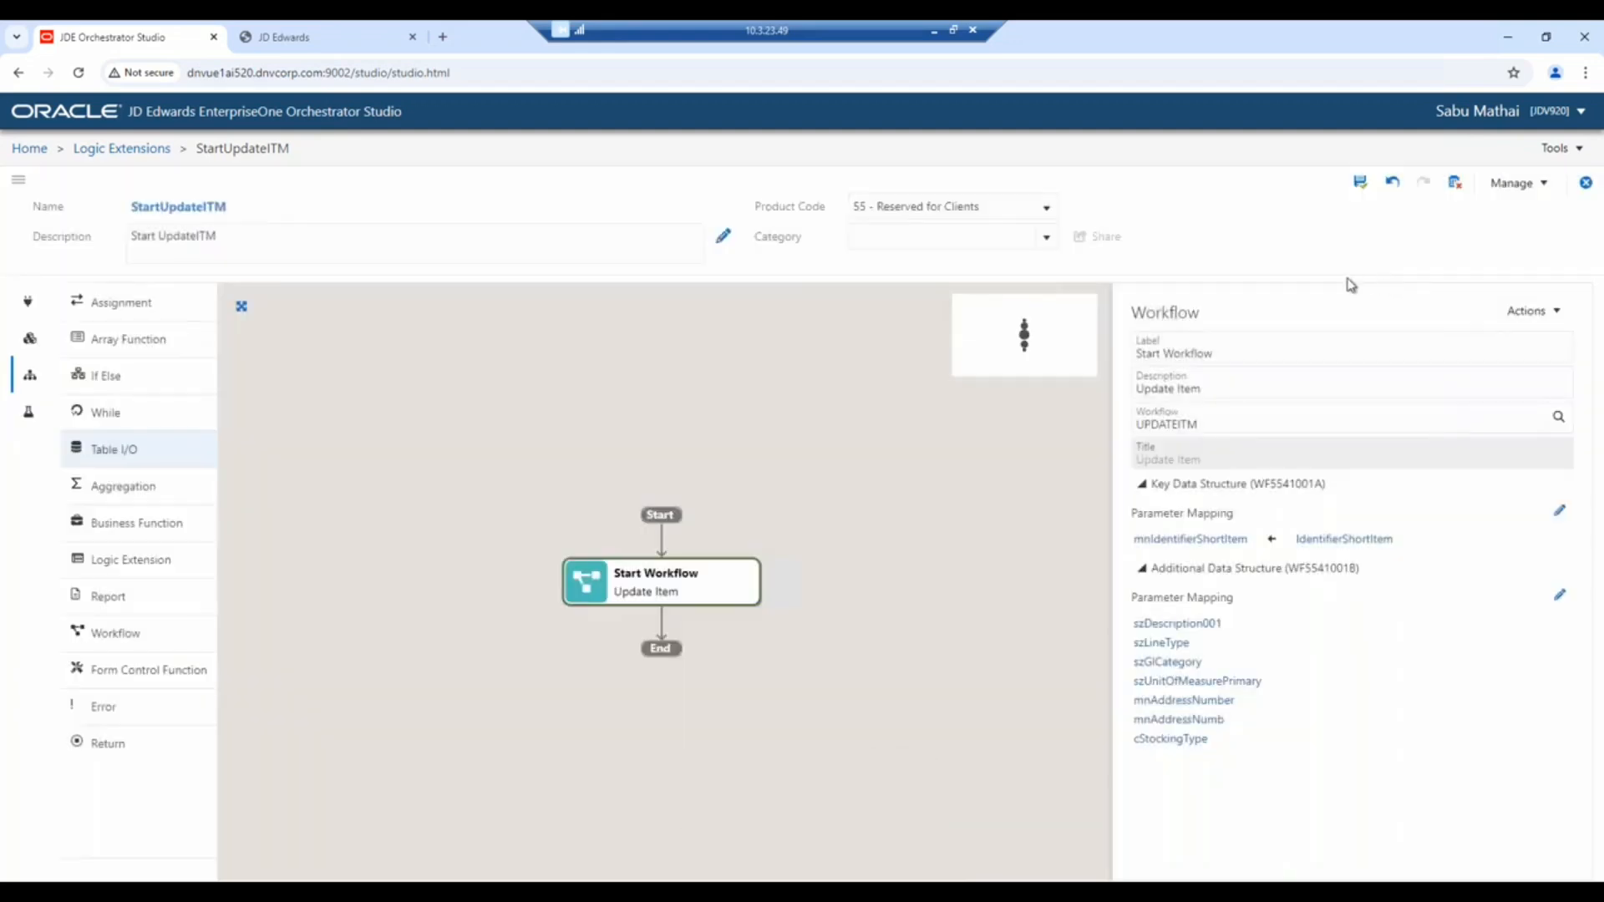
pyautogui.click(1360, 183)
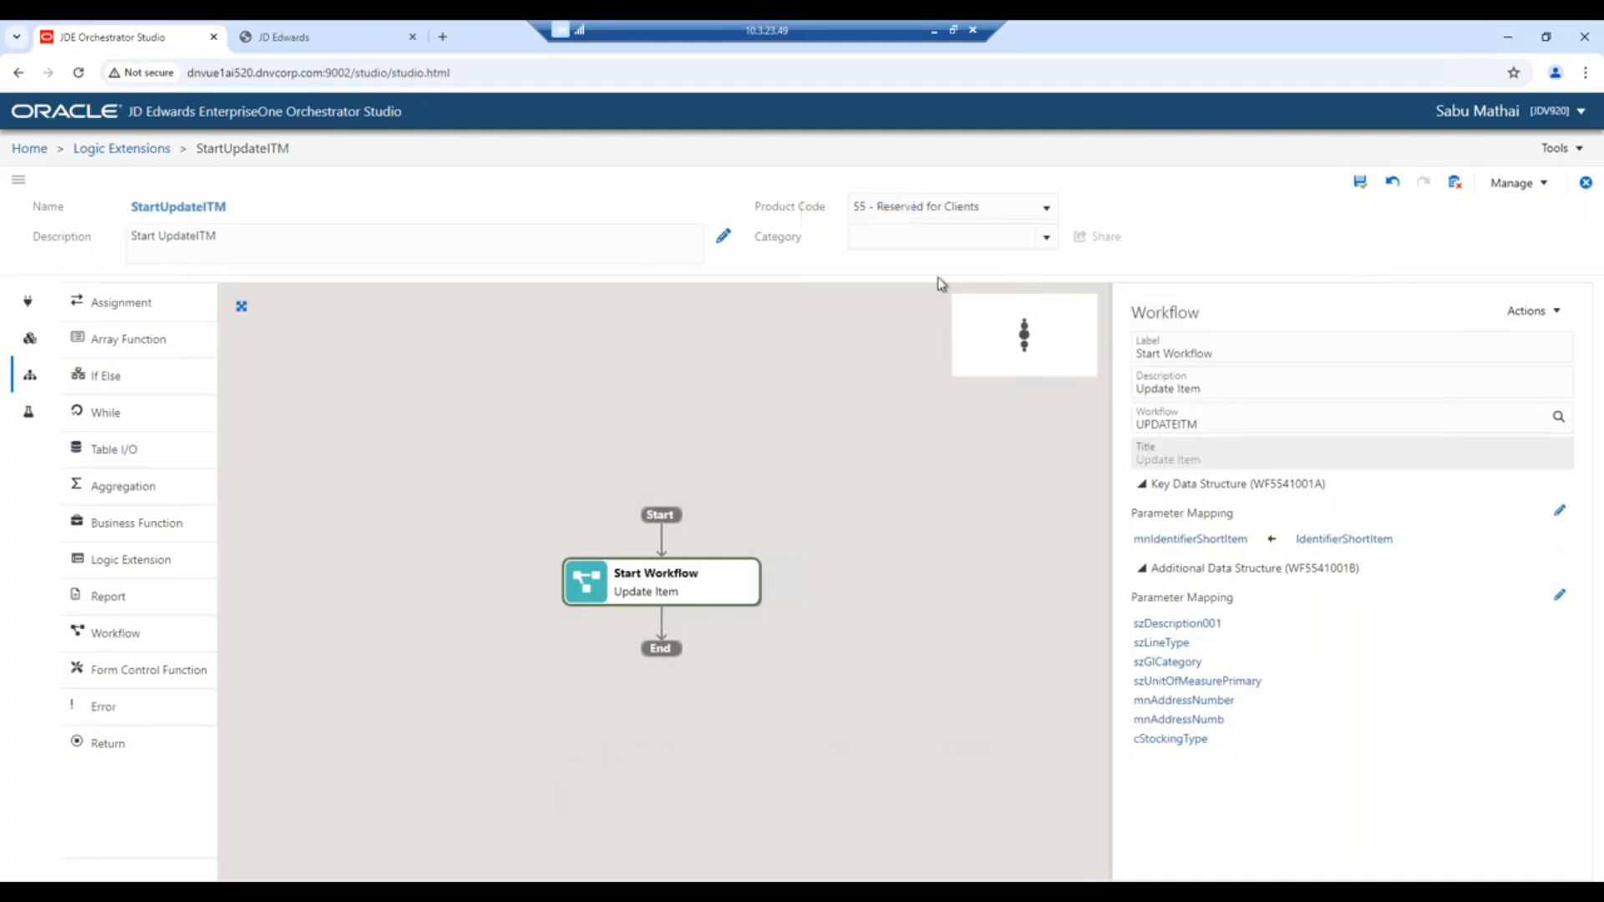
pyautogui.moveTo(243, 208); pyautogui.dragTo(123, 216)
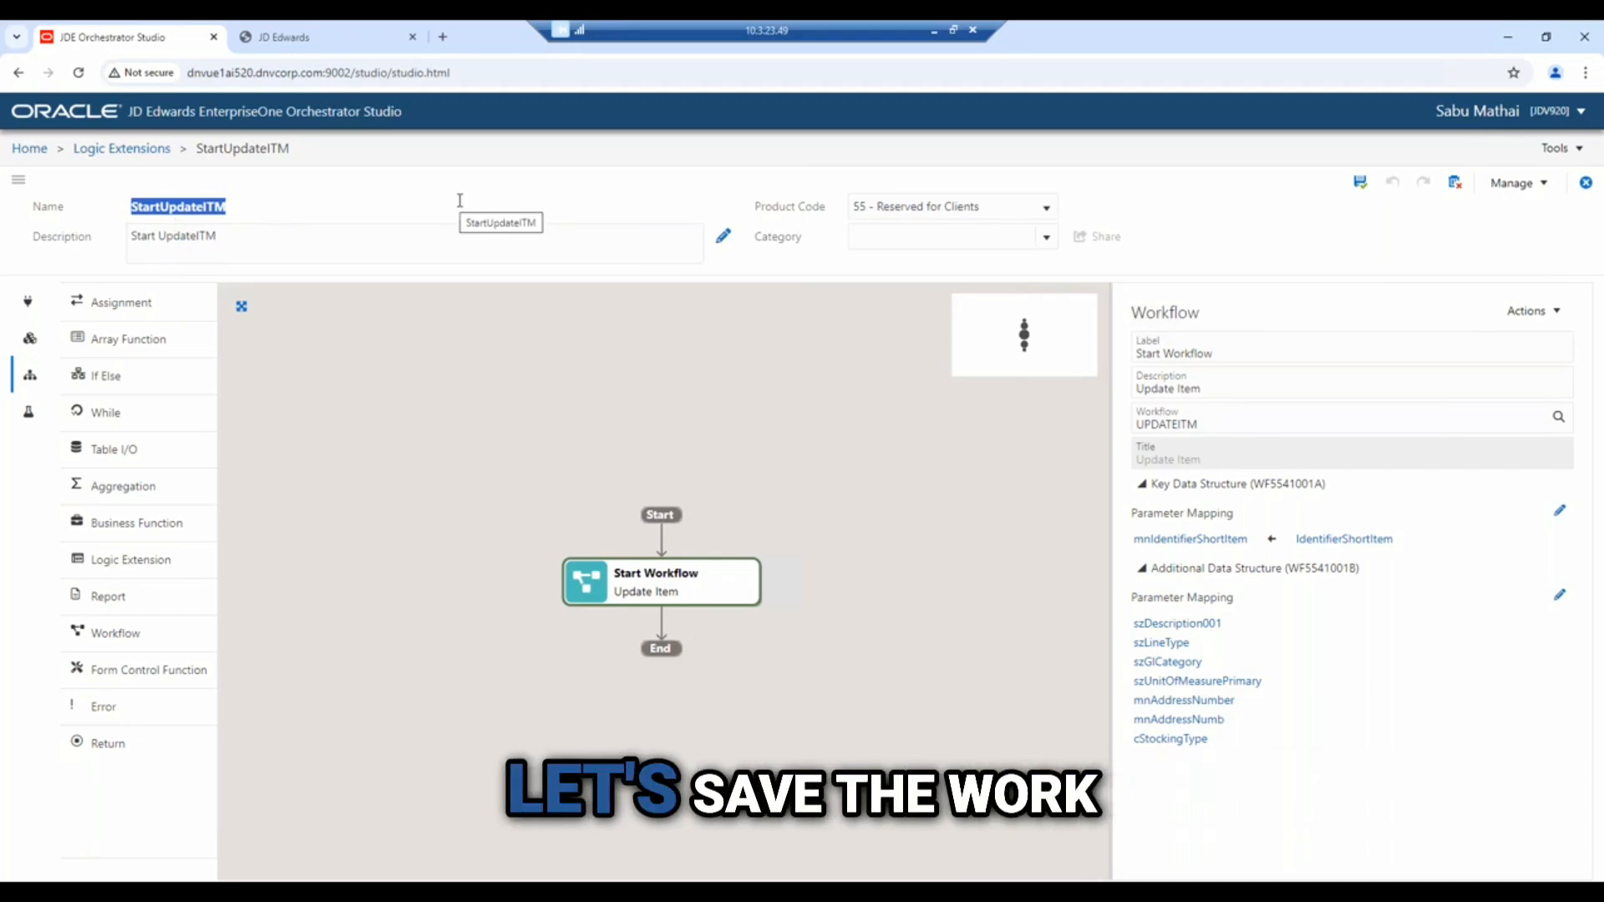
pyautogui.click(1359, 186)
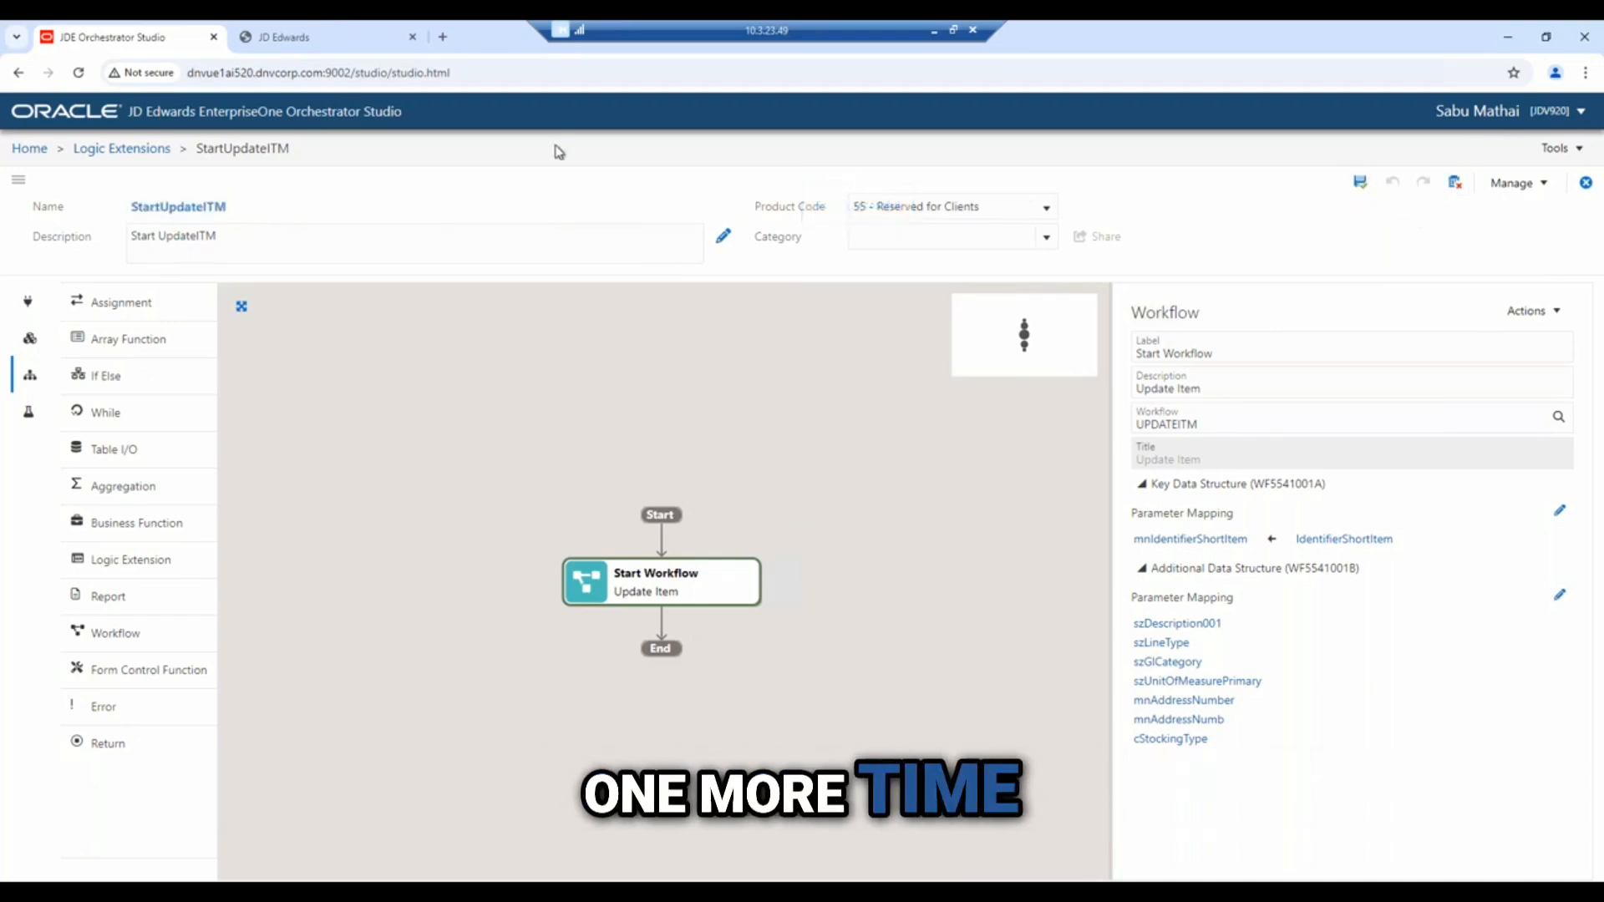
# Switch to JD Edwards EnterpriseOne and sign in with the user ID and account password.
pyautogui.click(342, 42)
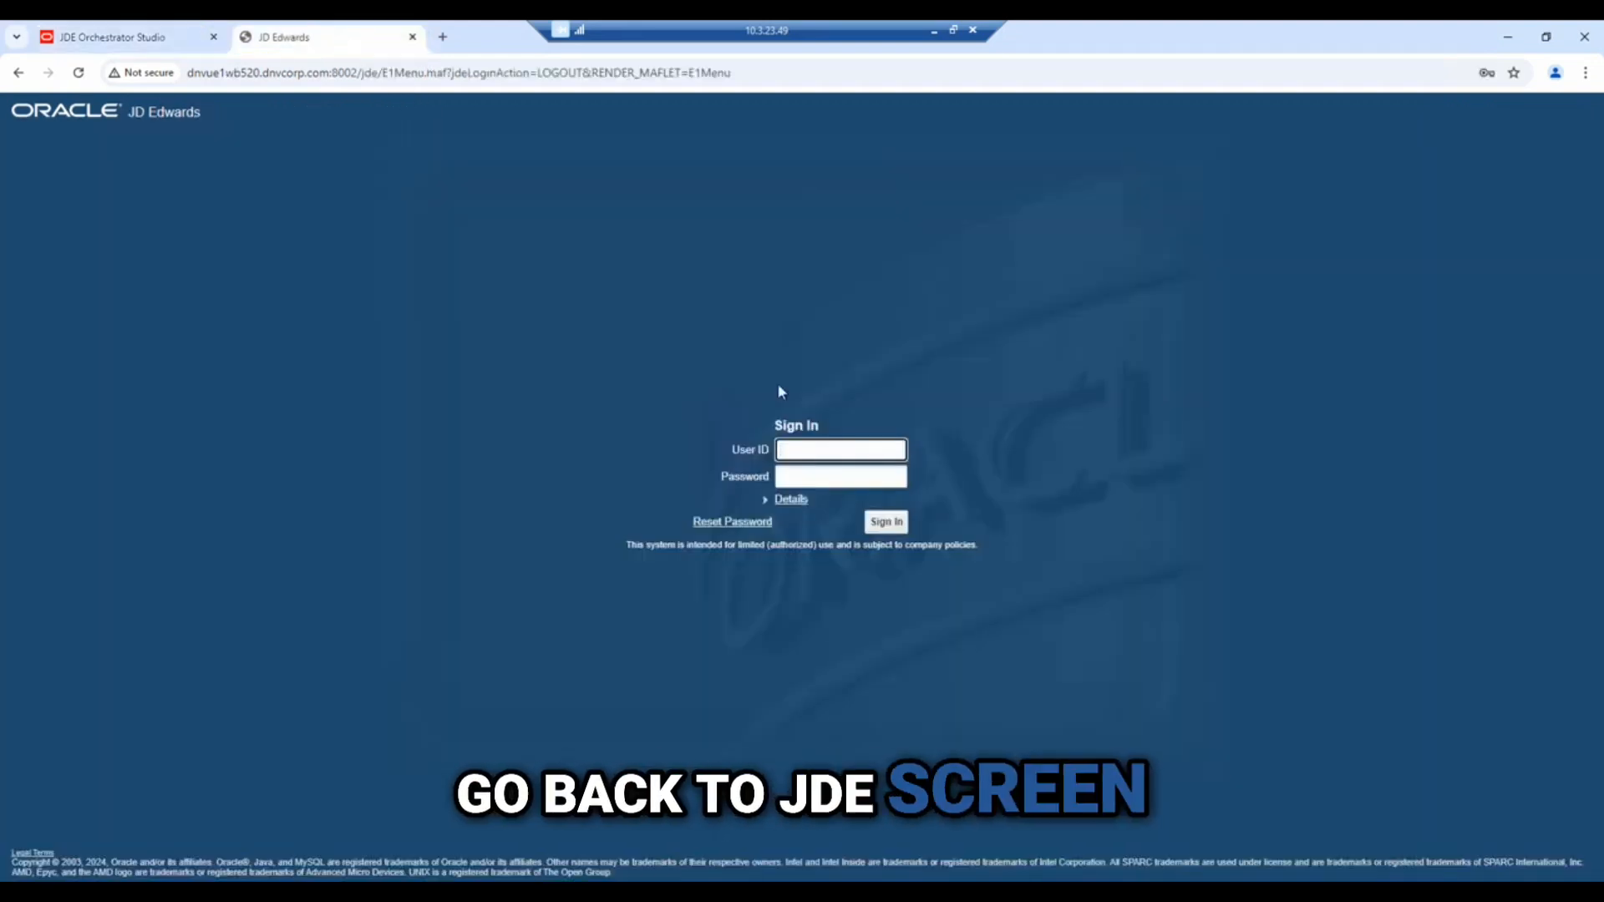
pyautogui.click(798, 449)
pyautogui.click(873, 488)
pyautogui.click(886, 521)
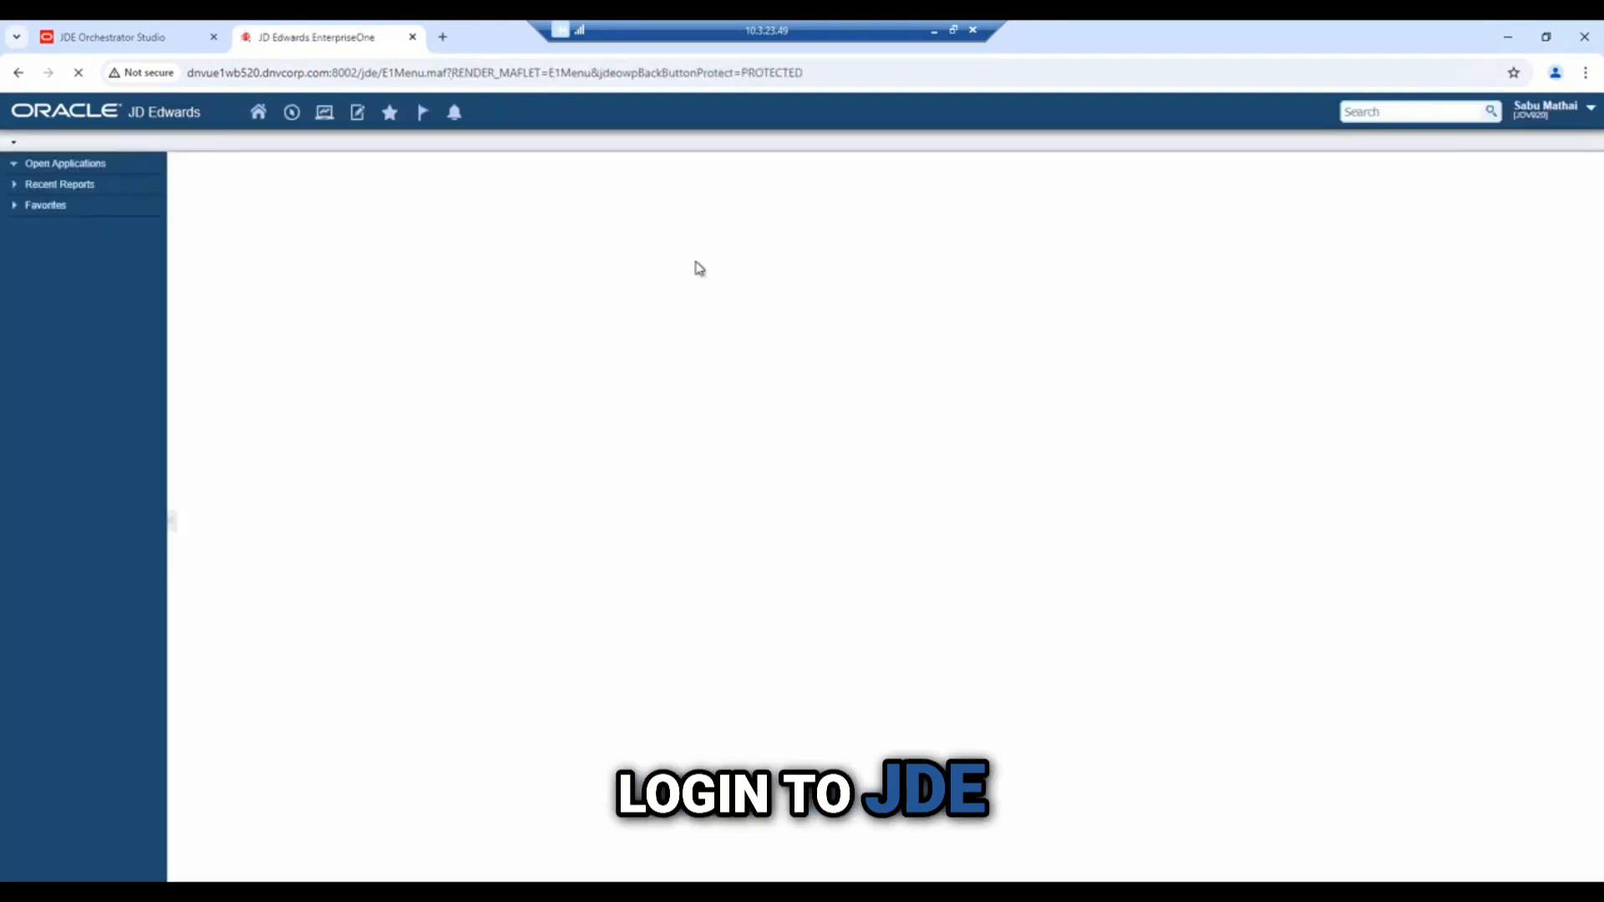
# Open the item master application P4101 with version ZJDE0001.
pyautogui.click(292, 112)
pyautogui.write('P4101 ZJDE0001')
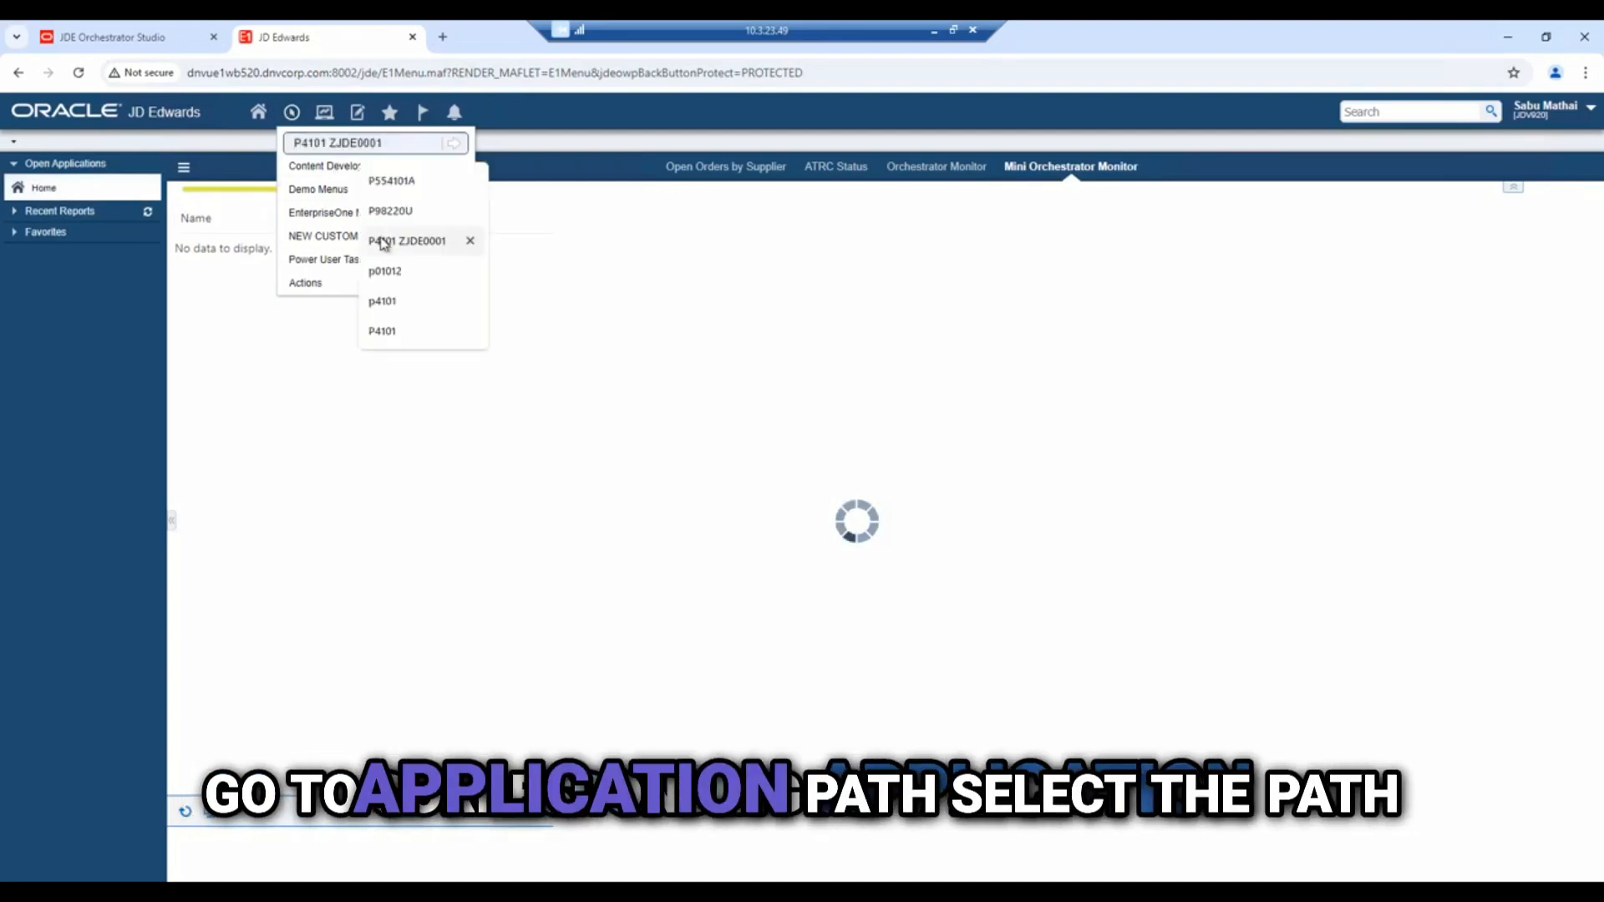
pyautogui.click(407, 241)
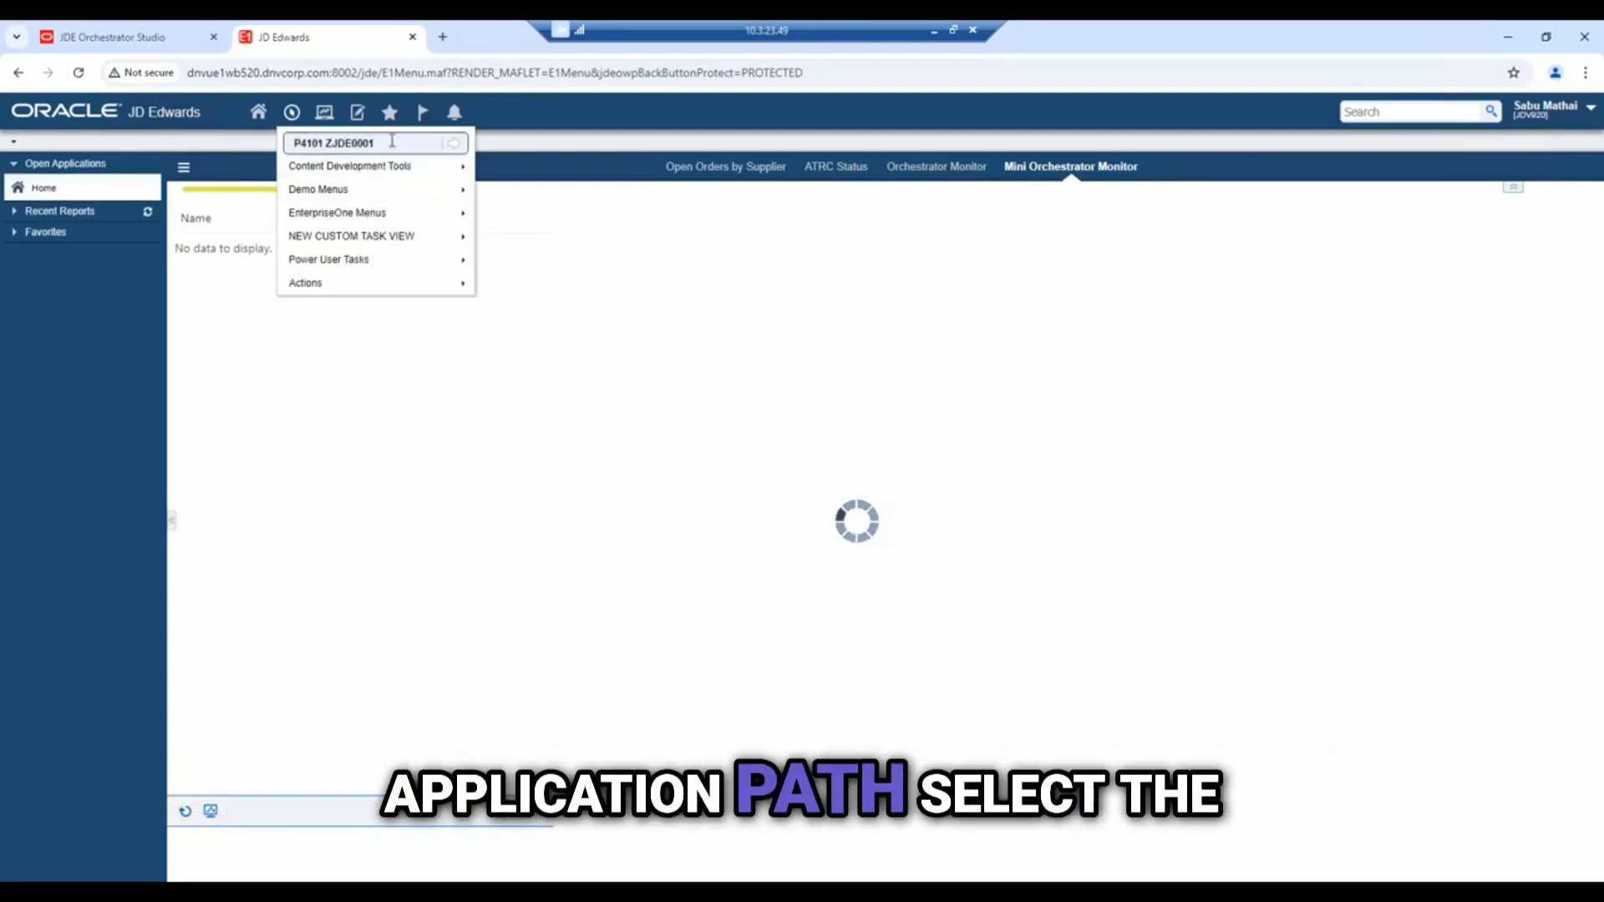
pyautogui.press('Return')
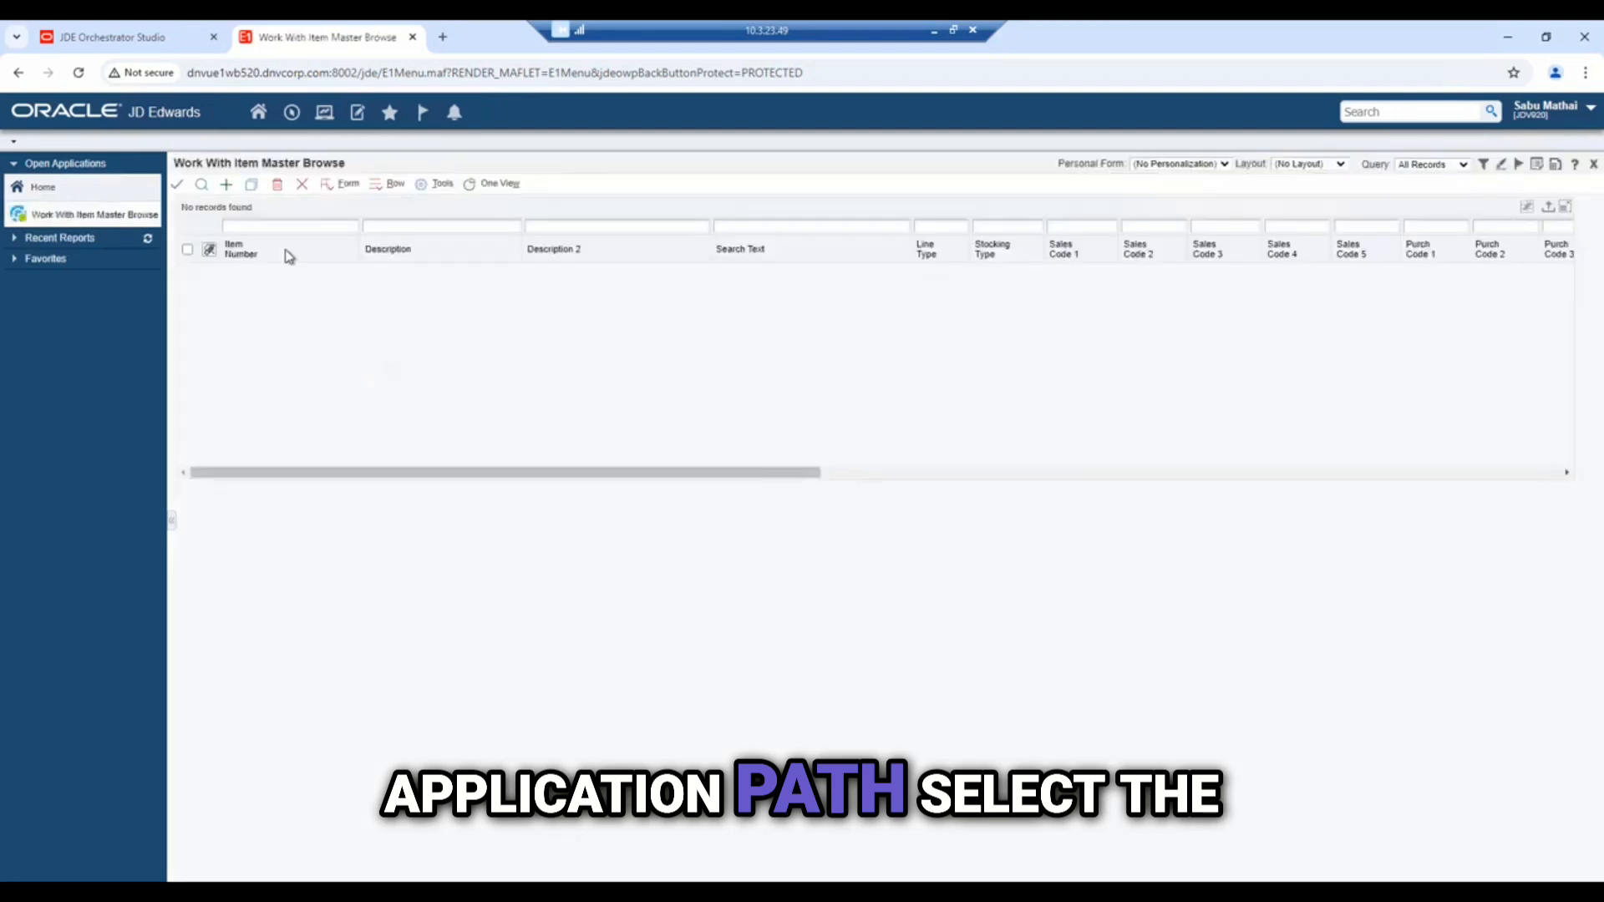
# List the item master records, copy item 2003 (Cro-Moly Frame, Green) as a new item, and accept its category codes.
pyautogui.click(201, 184)
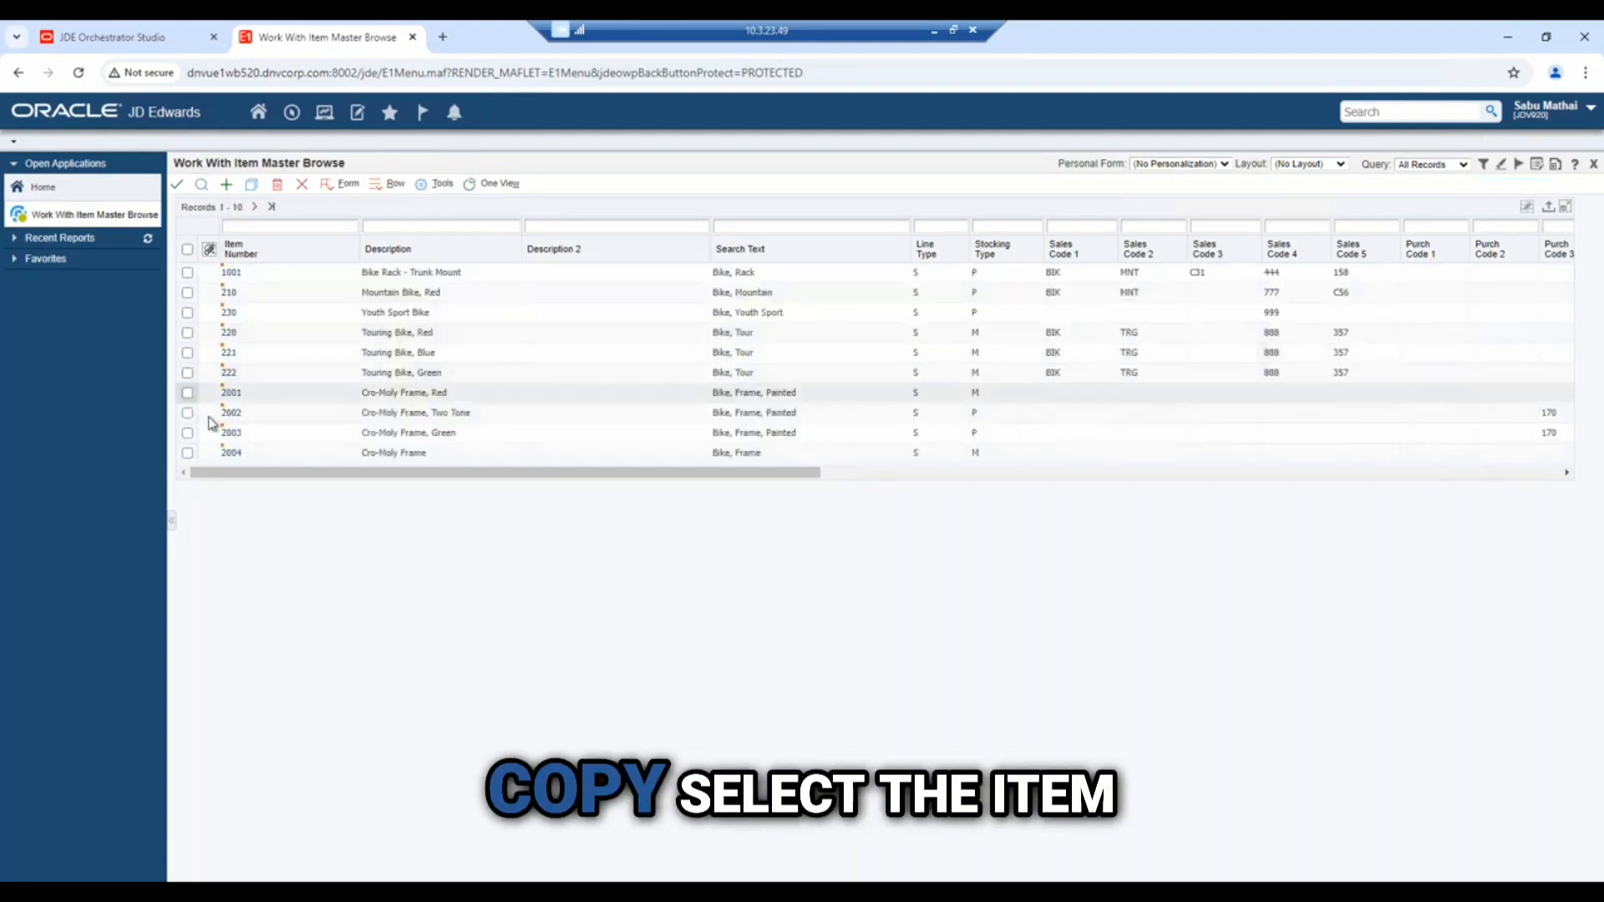
pyautogui.click(187, 434)
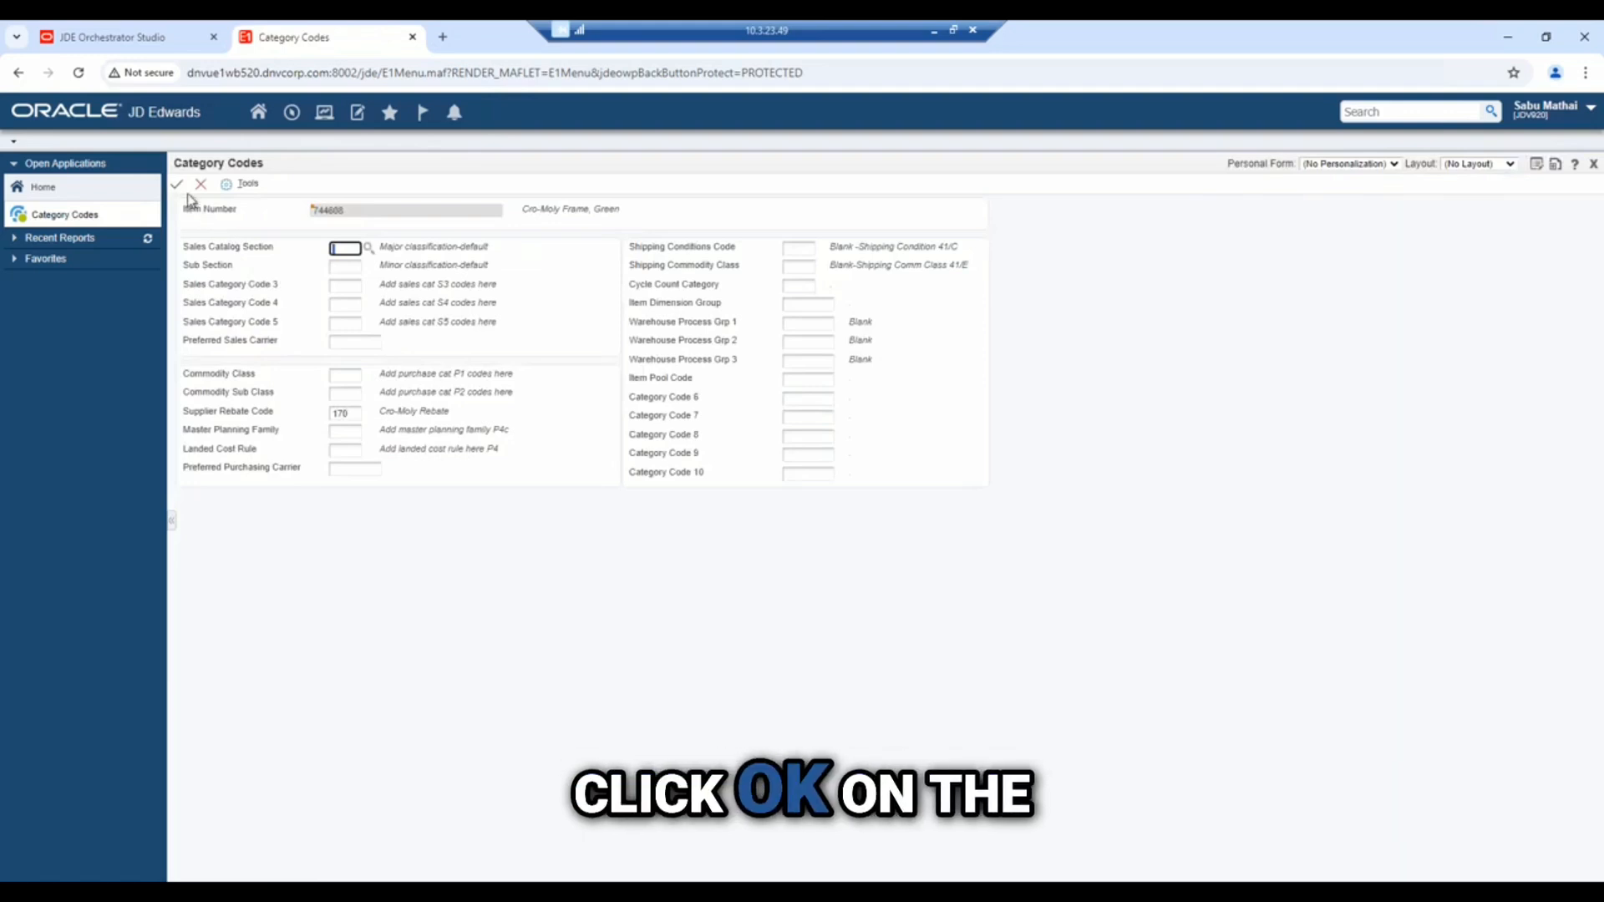
pyautogui.click(178, 185)
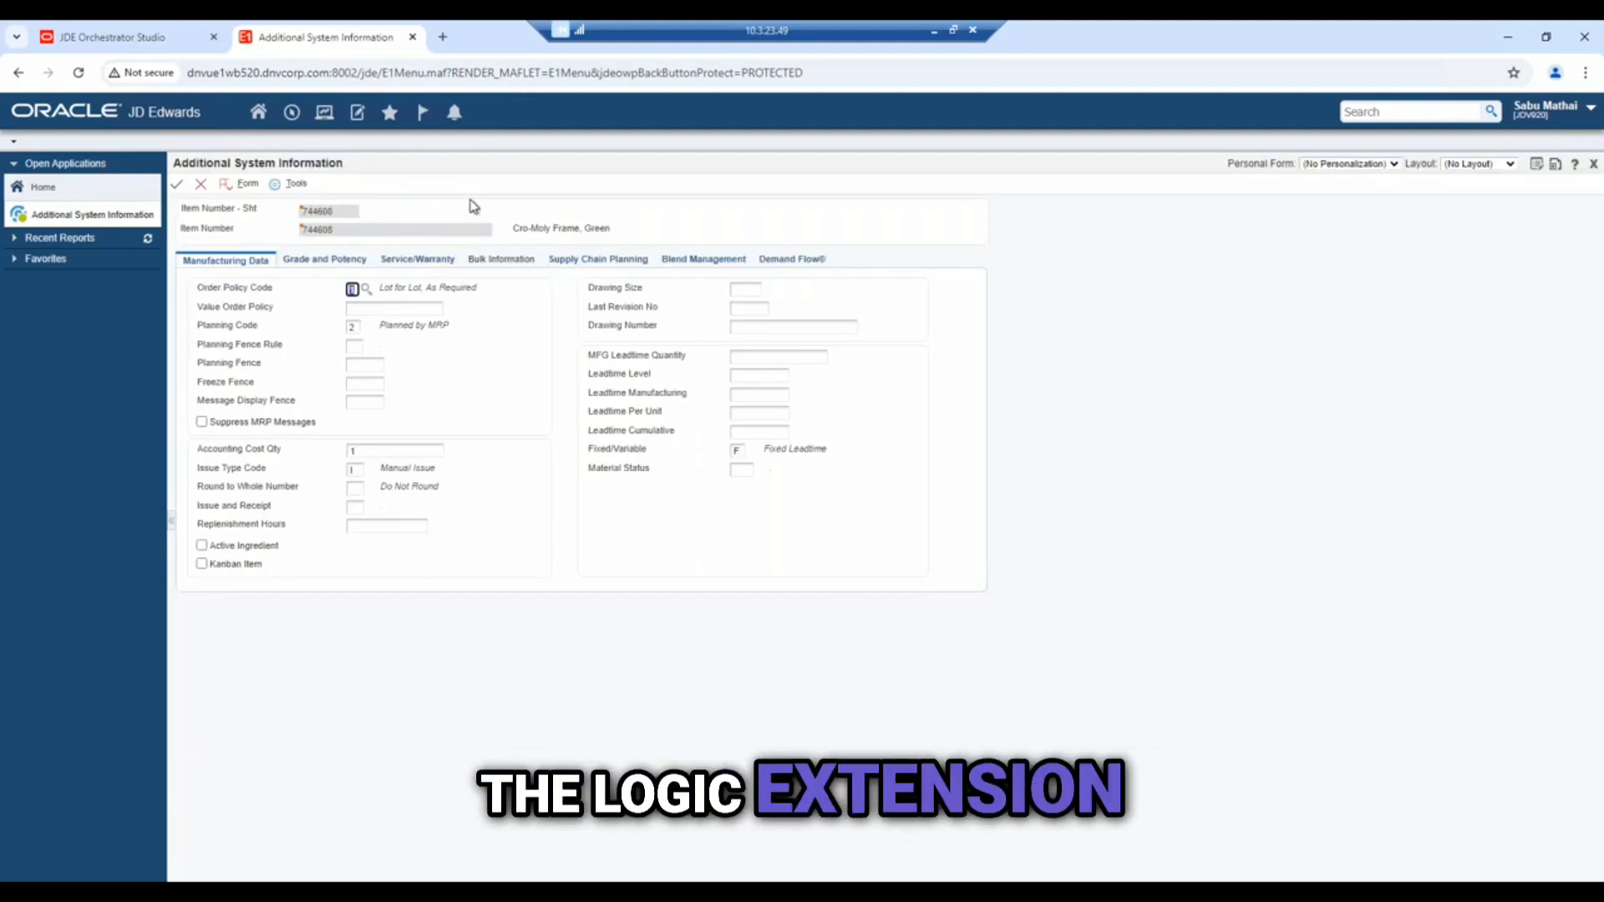
# Start a form extension on the Additional System Information form and place a new button beside the item number fields in the header.
pyautogui.click(1554, 169)
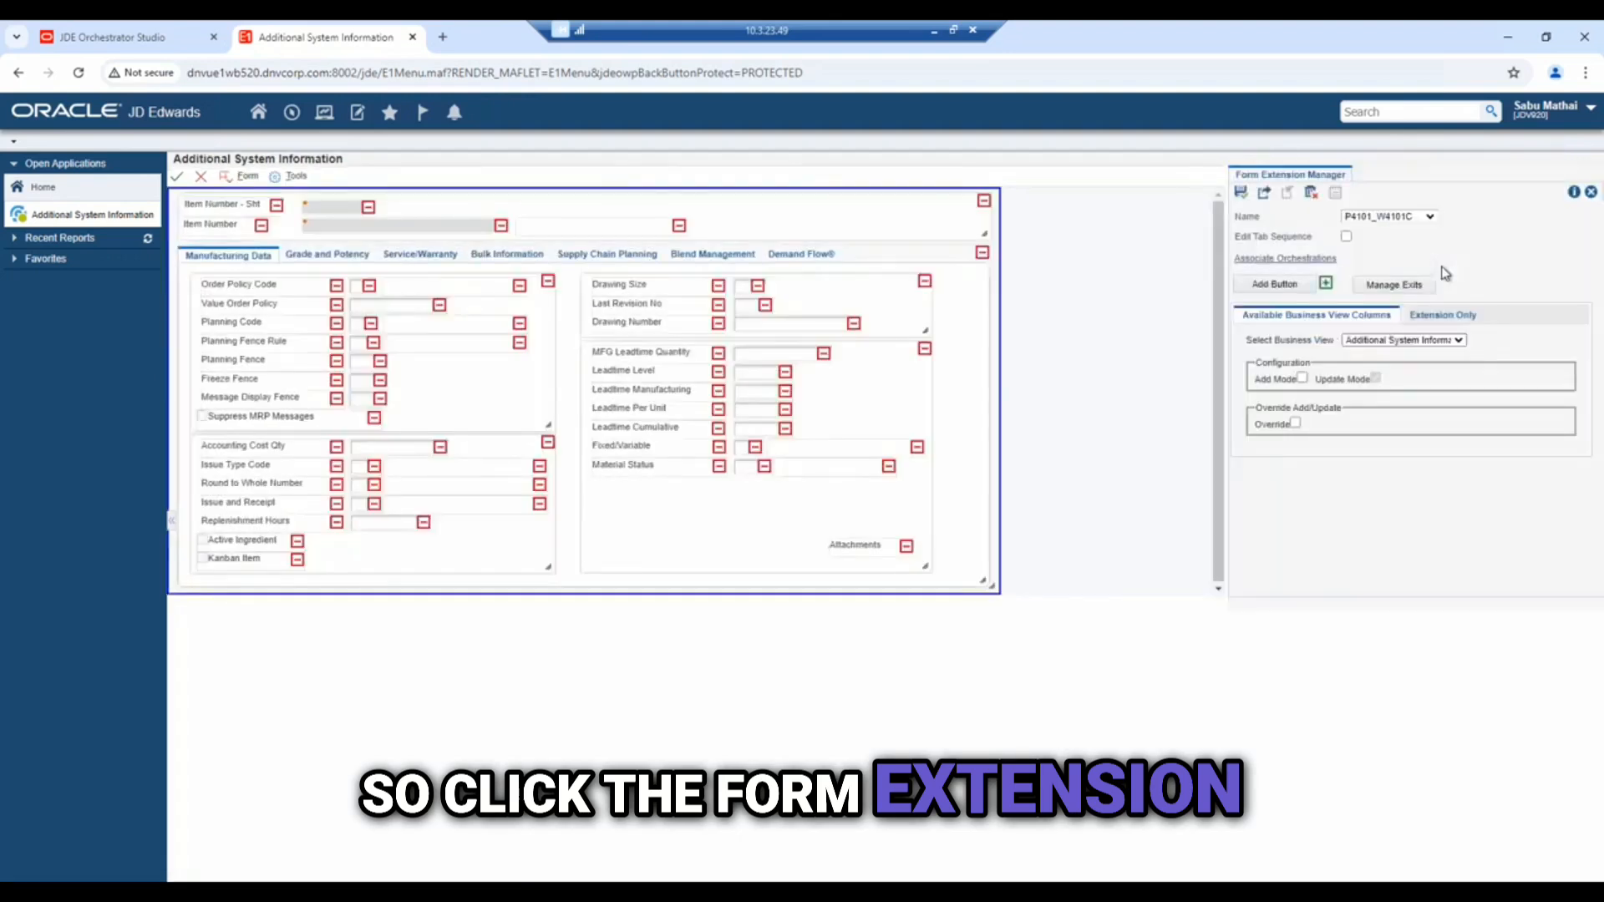
pyautogui.click(1326, 284)
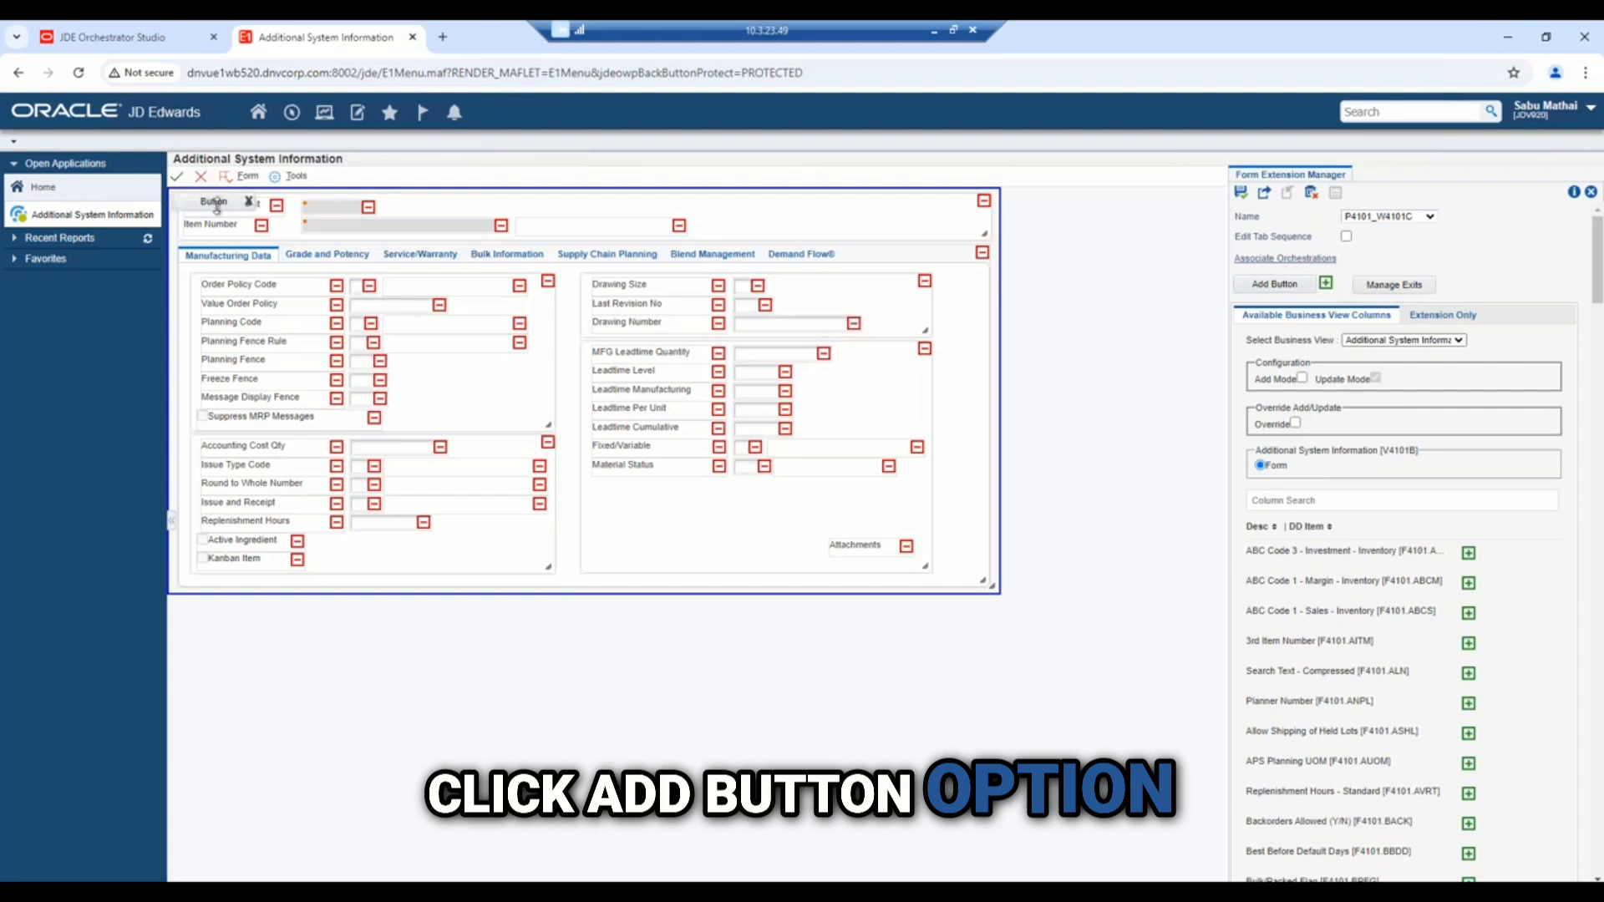
pyautogui.moveTo(203, 199); pyautogui.dragTo(775, 219)
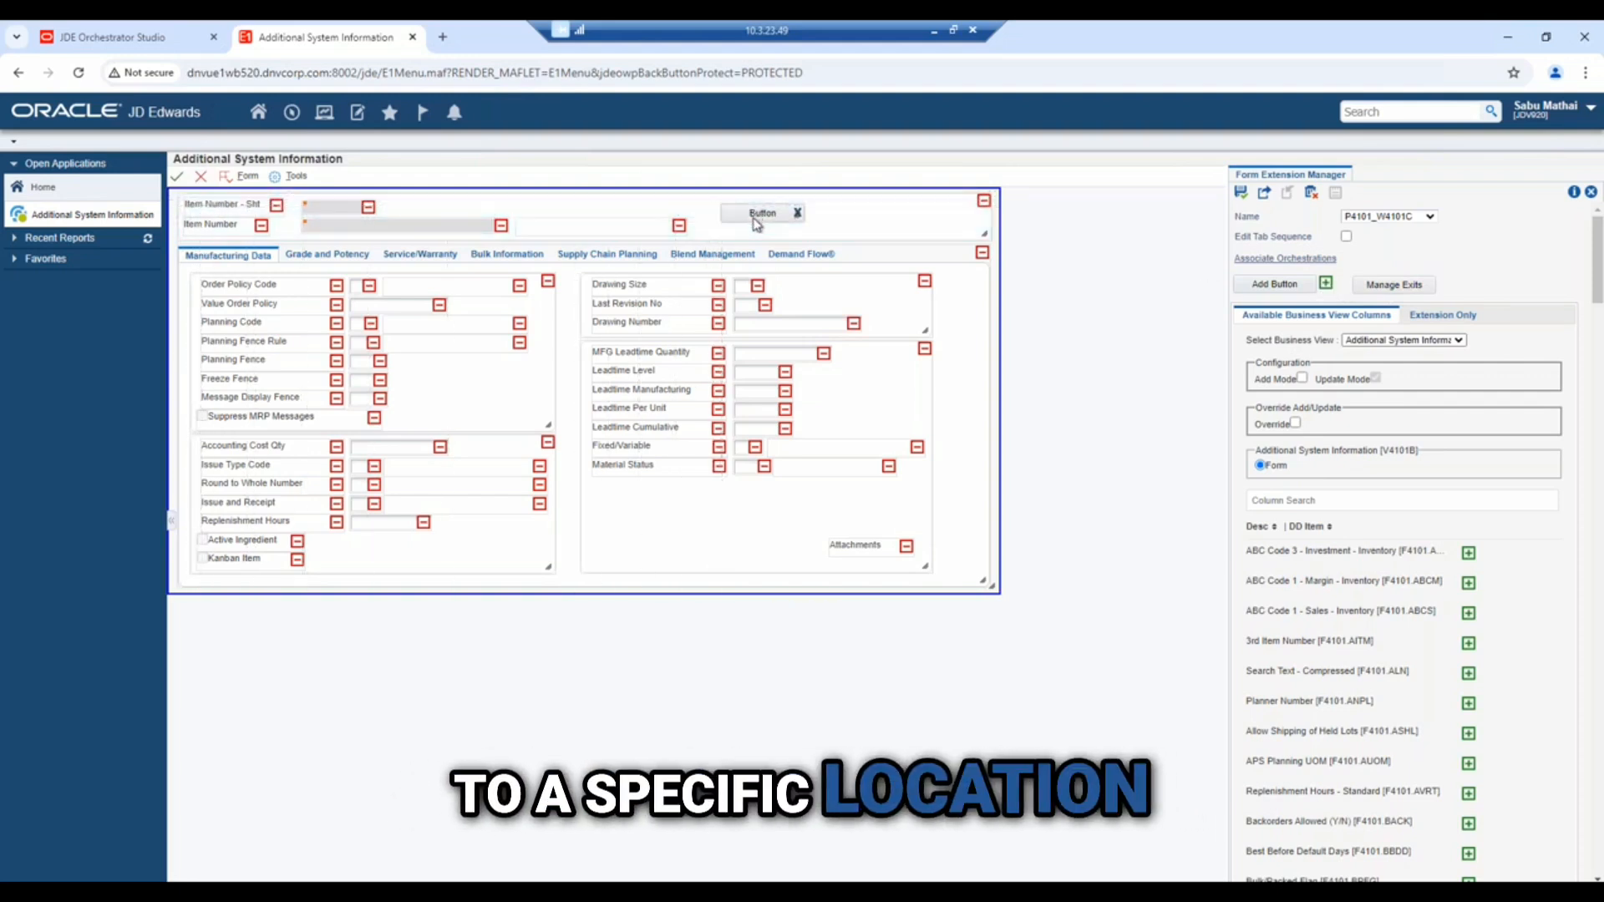
# Rename the new header button's label as Update Item cost and Price.
pyautogui.rightClick(796, 220)
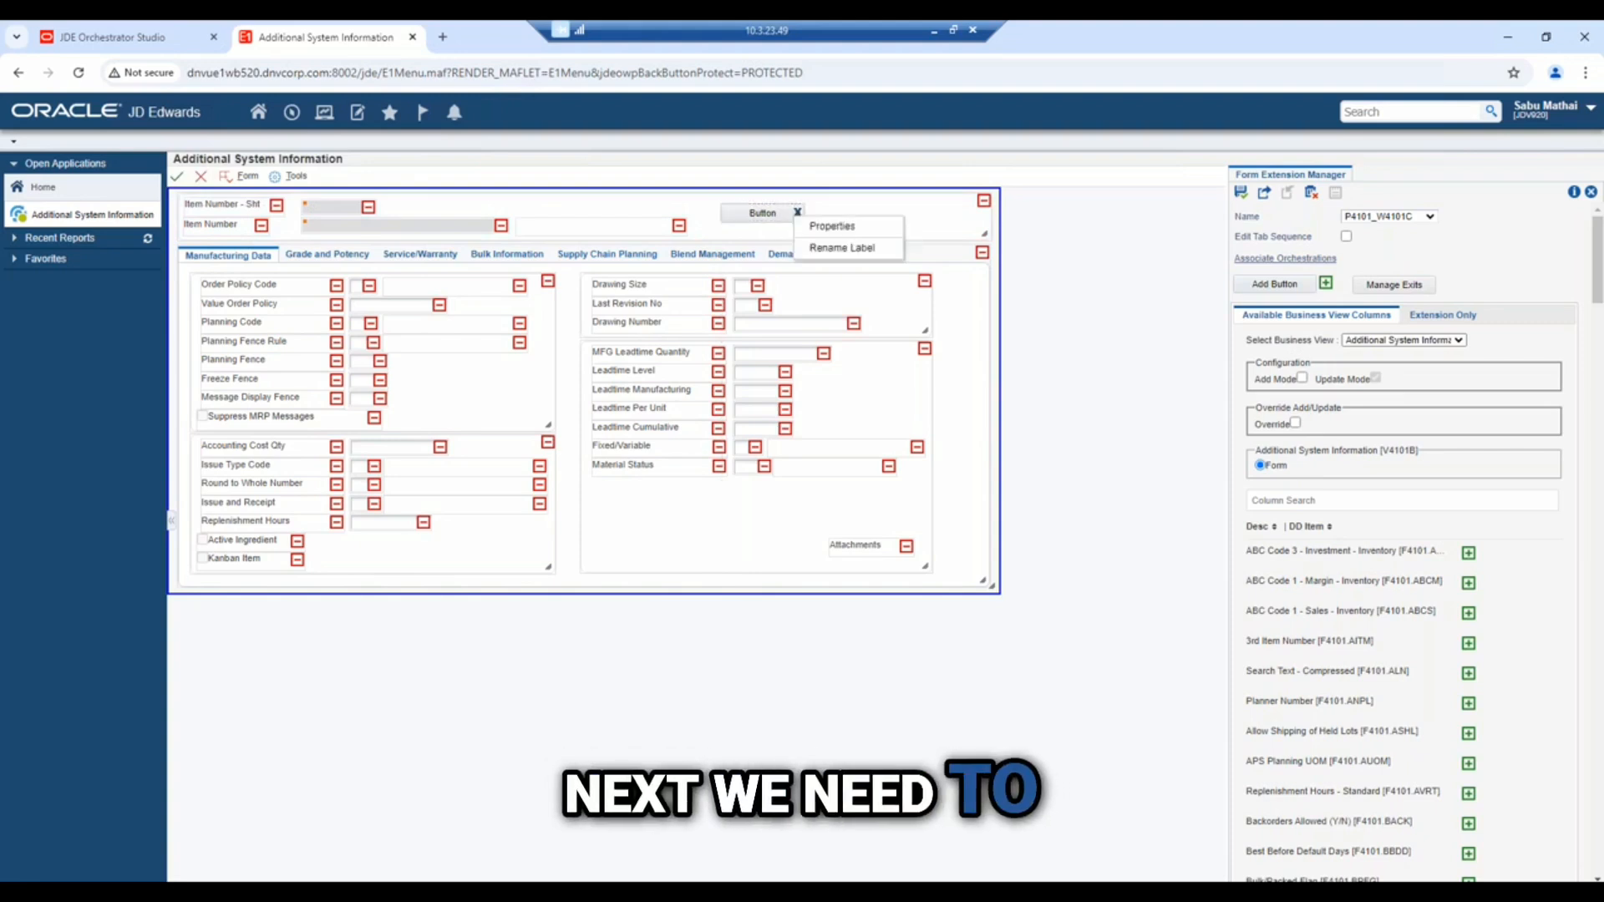
pyautogui.click(811, 246)
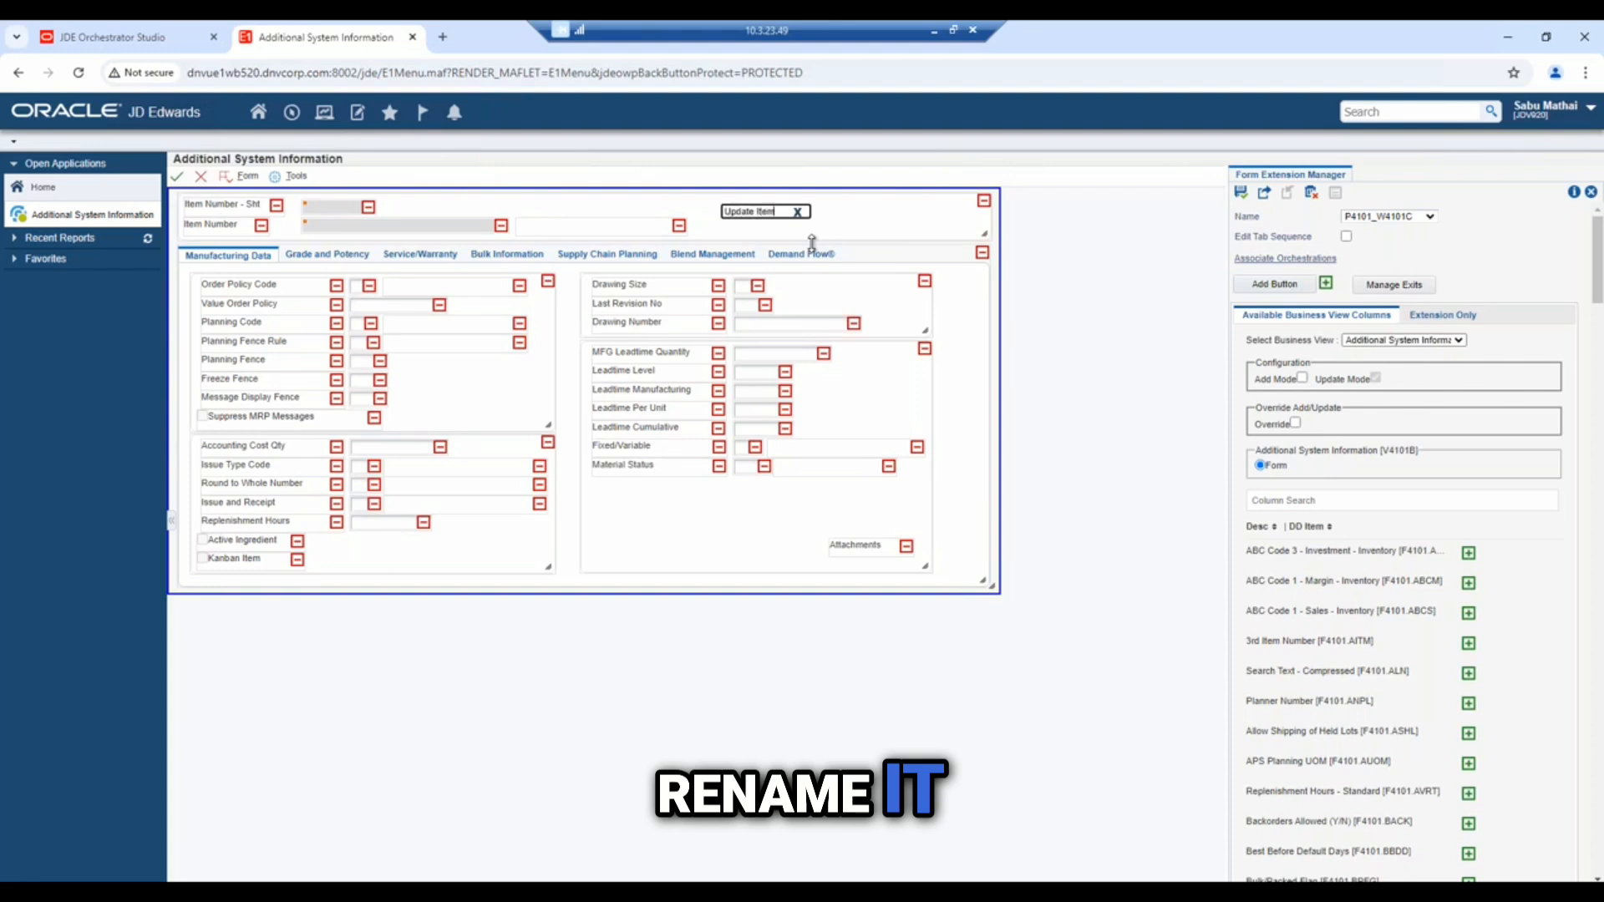
pyautogui.write('and Price')
pyautogui.press('Return')
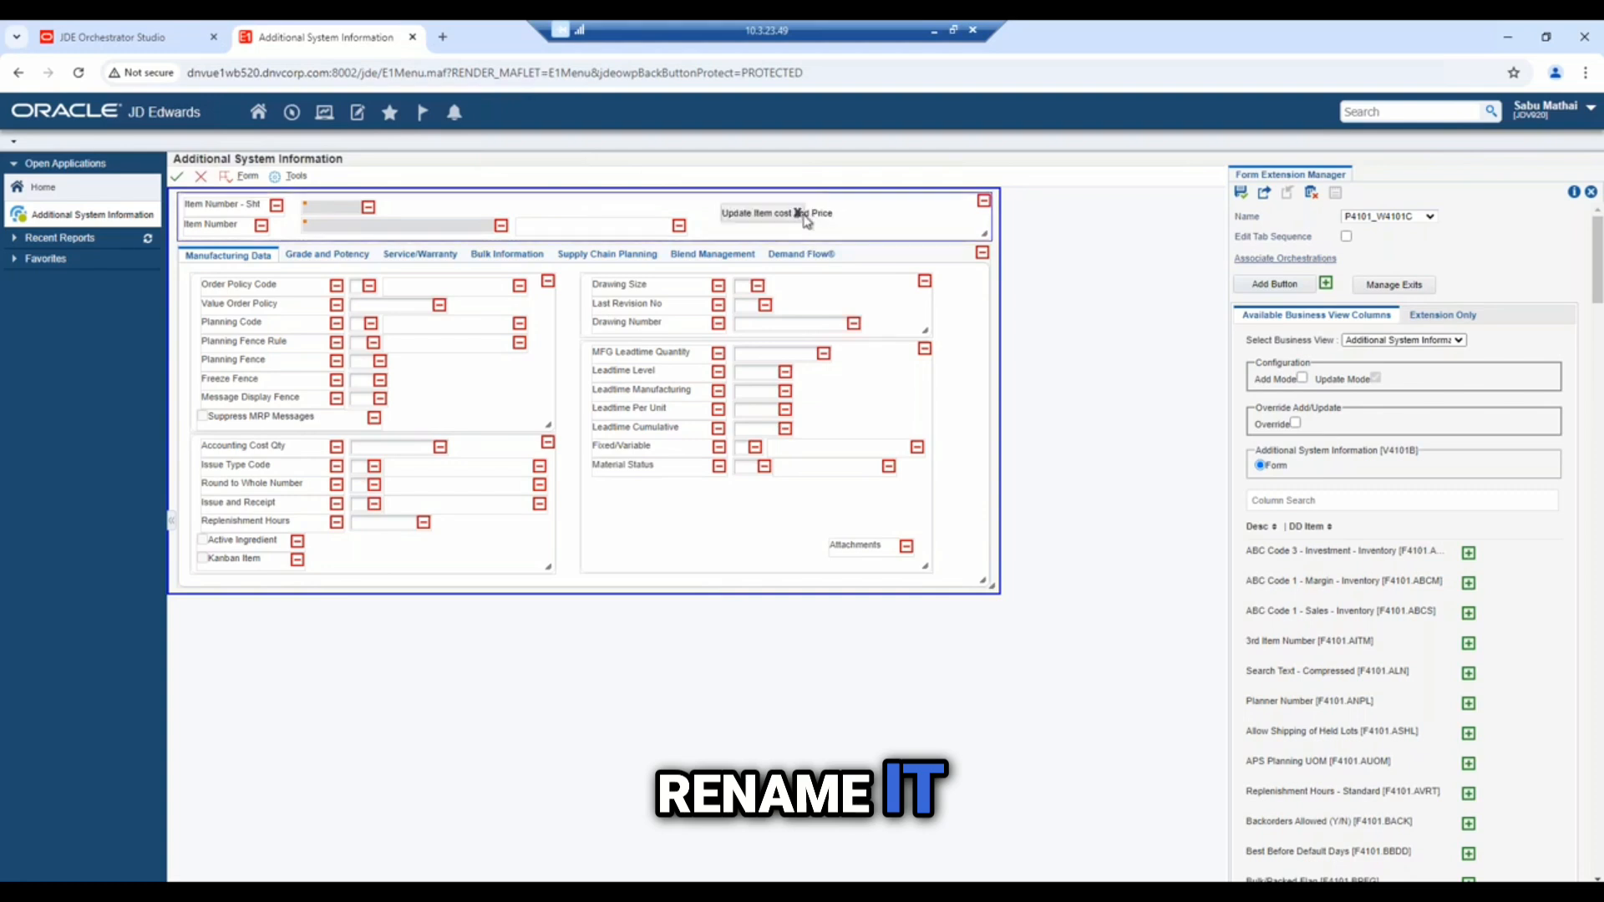
pyautogui.click(806, 217)
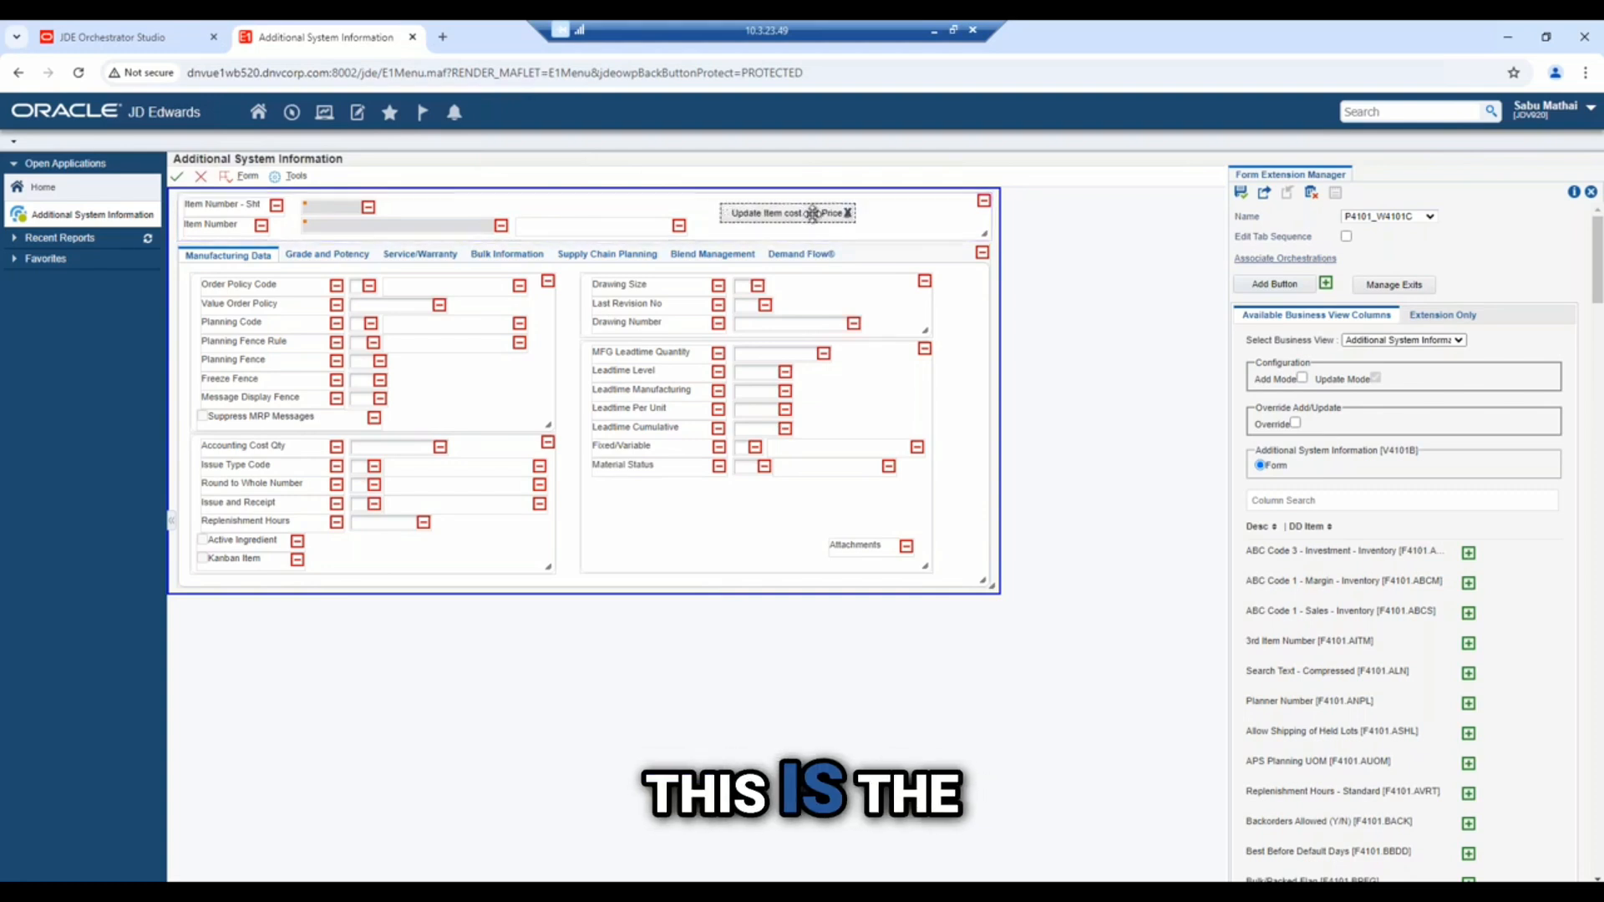
pyautogui.click(885, 223)
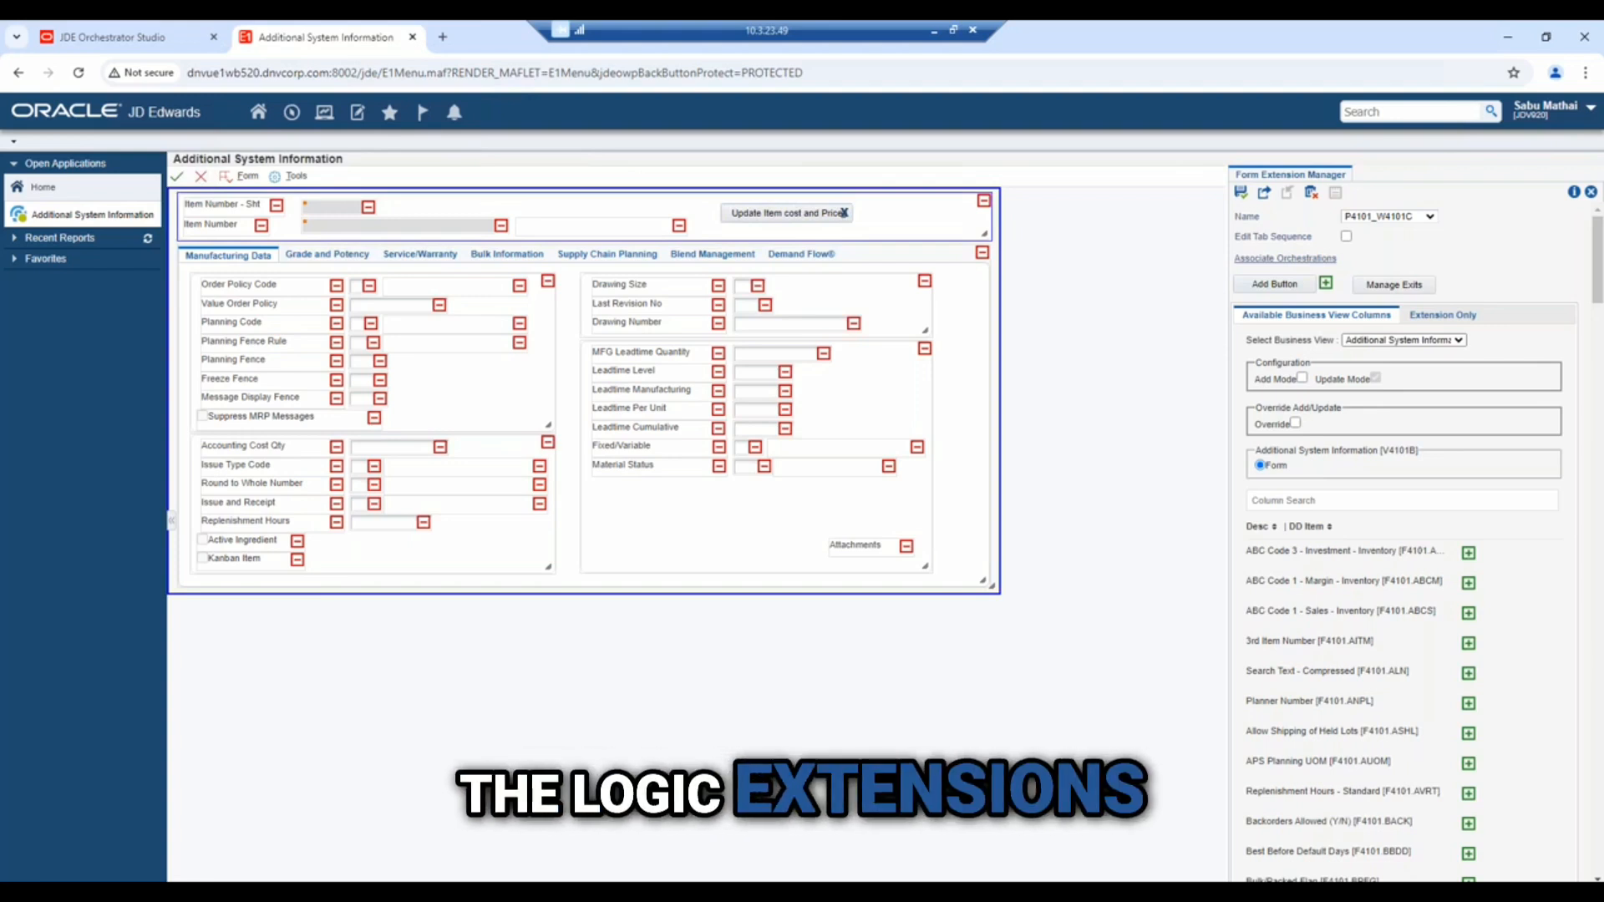
# Start associating a logic extension with the Button Clicked event of the Update Item cost and Price button.
pyautogui.click(1258, 259)
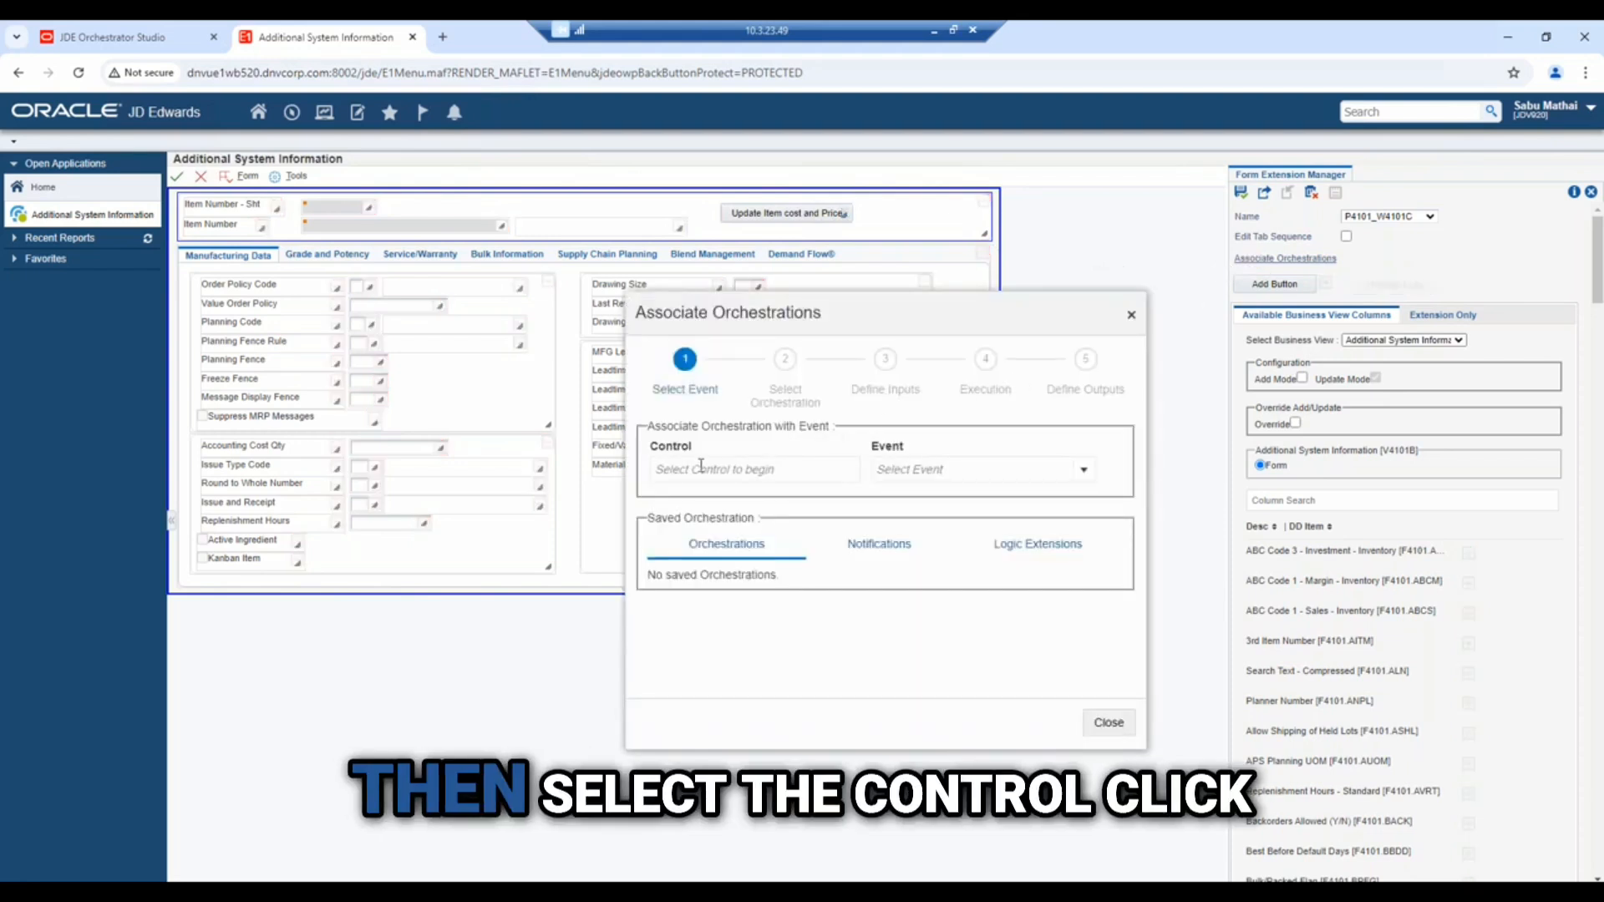
pyautogui.click(778, 214)
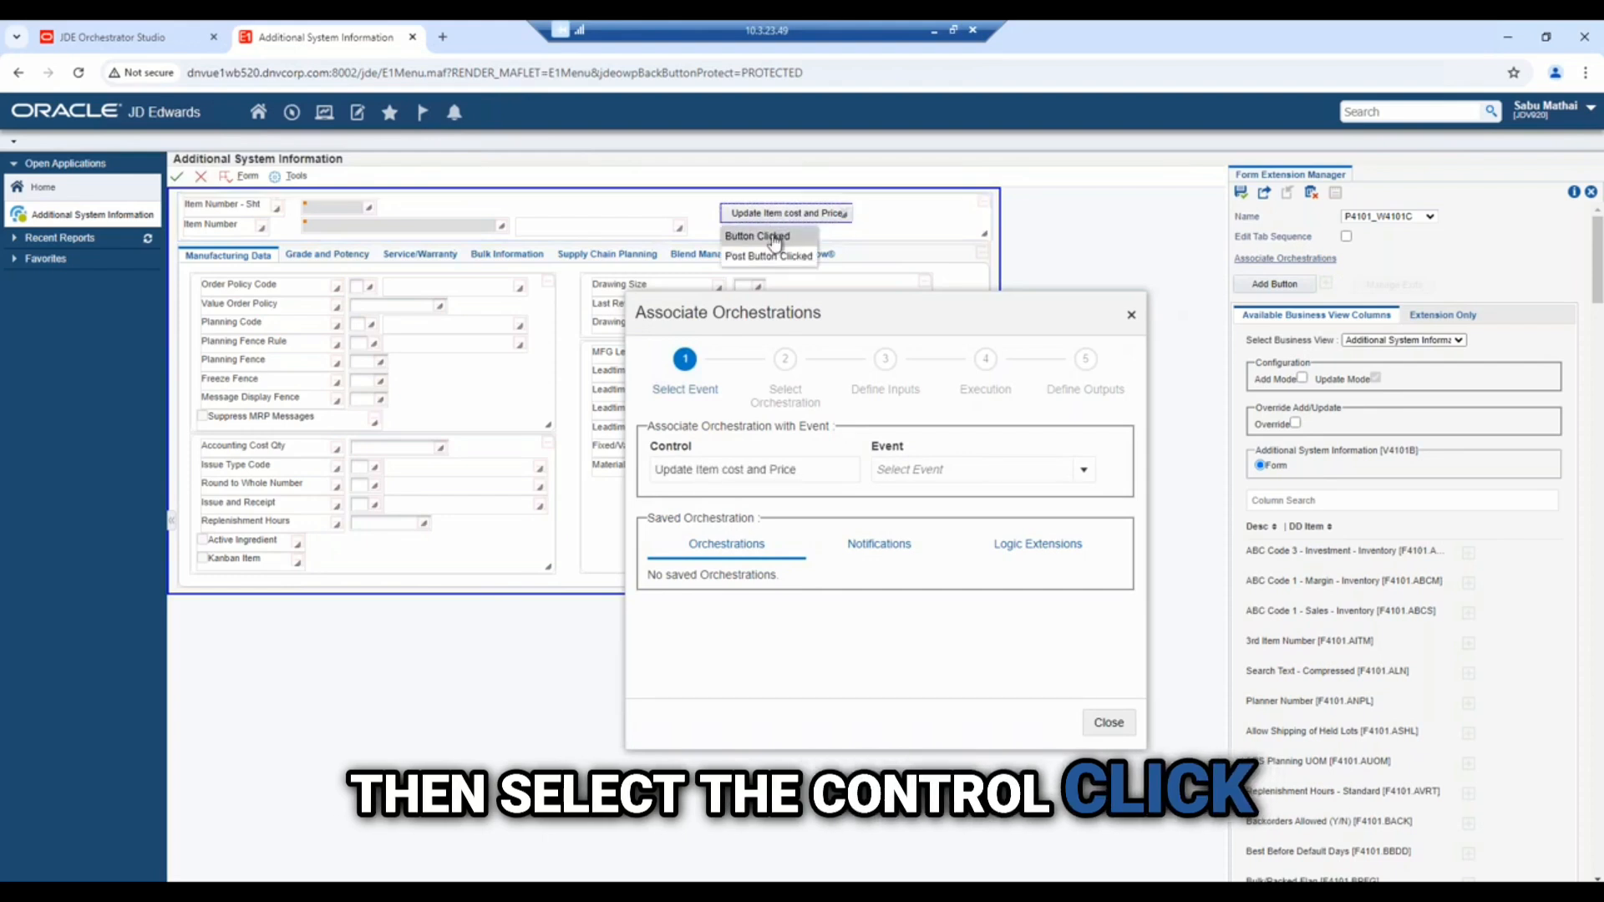
pyautogui.click(775, 238)
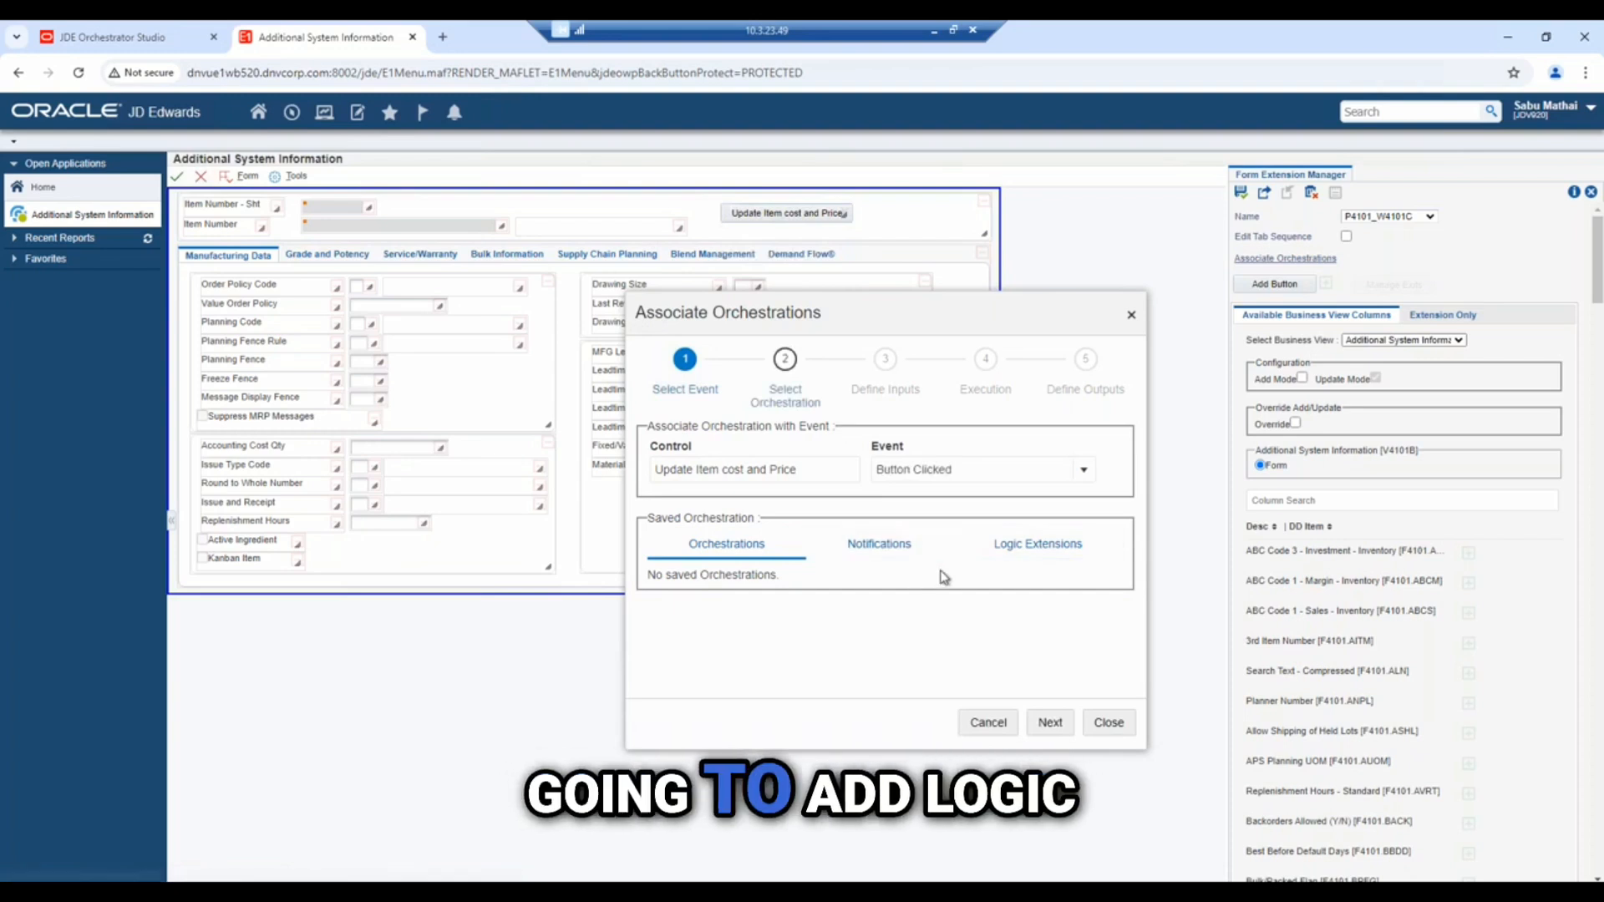
pyautogui.click(994, 564)
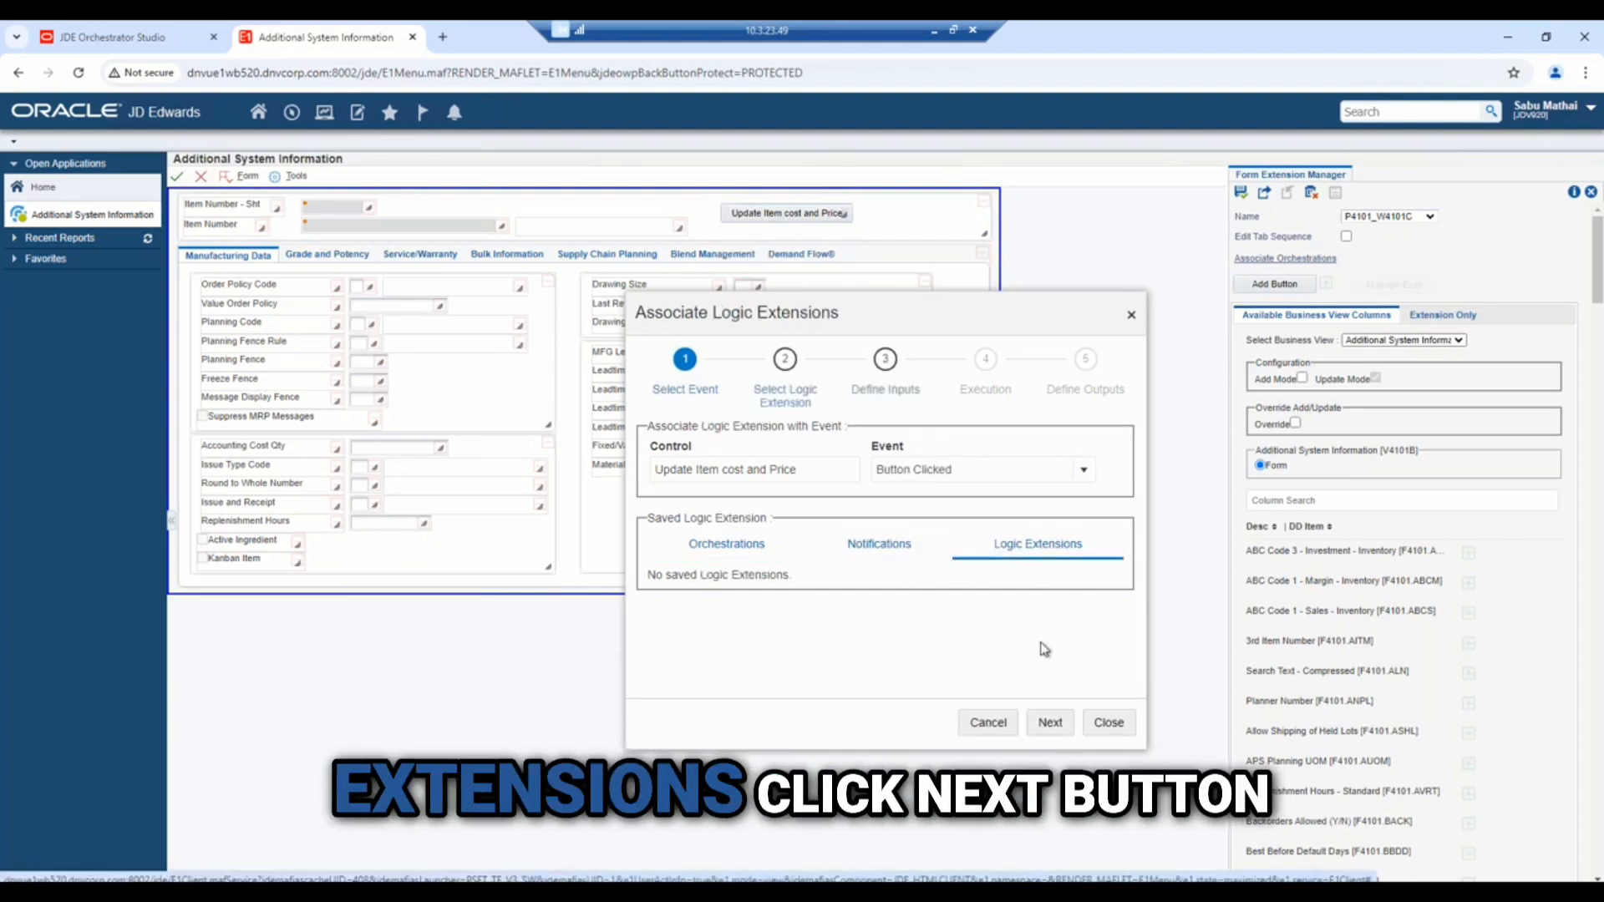
pyautogui.click(1050, 725)
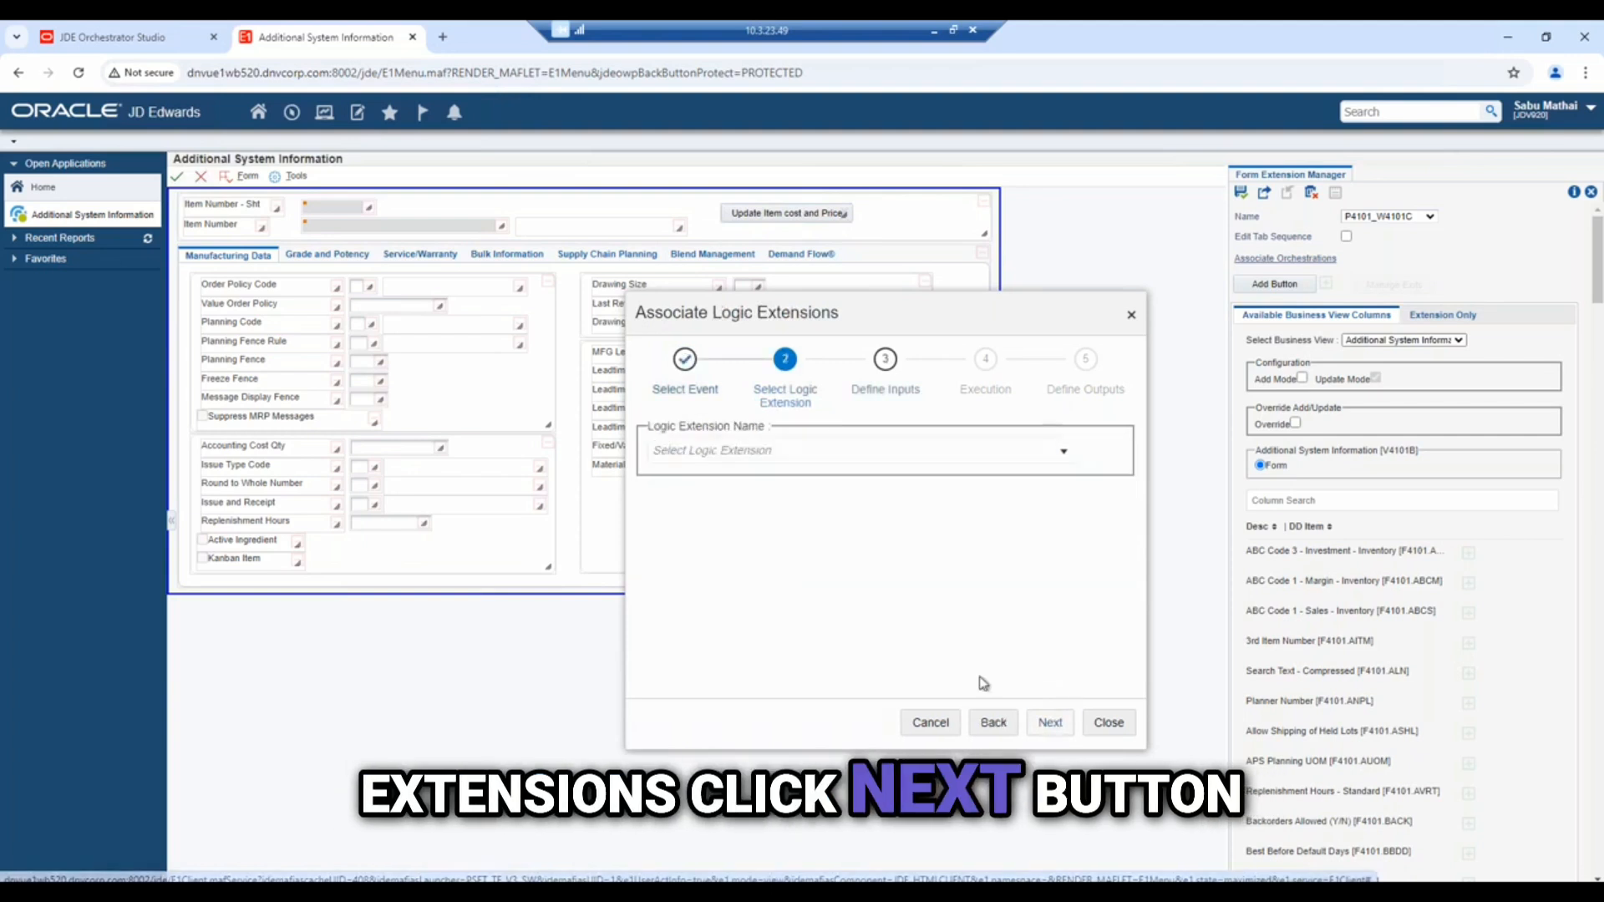
# Choose the personal logic extension StartUpdateITM and map its short item identifier input to the Item Number field.
pyautogui.click(936, 455)
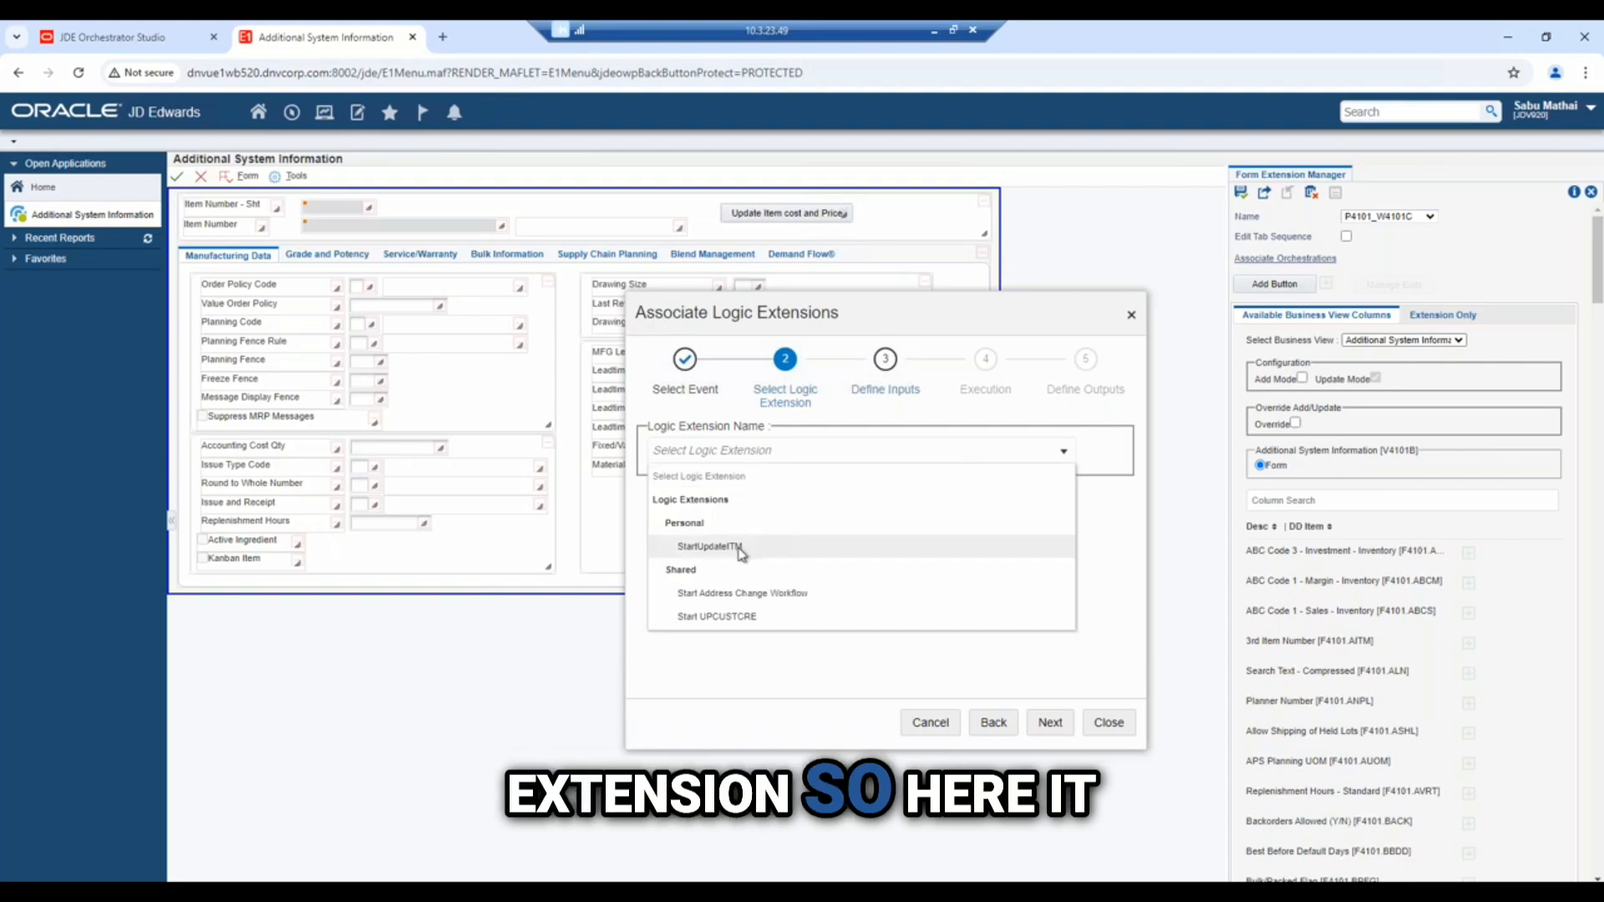
pyautogui.click(709, 547)
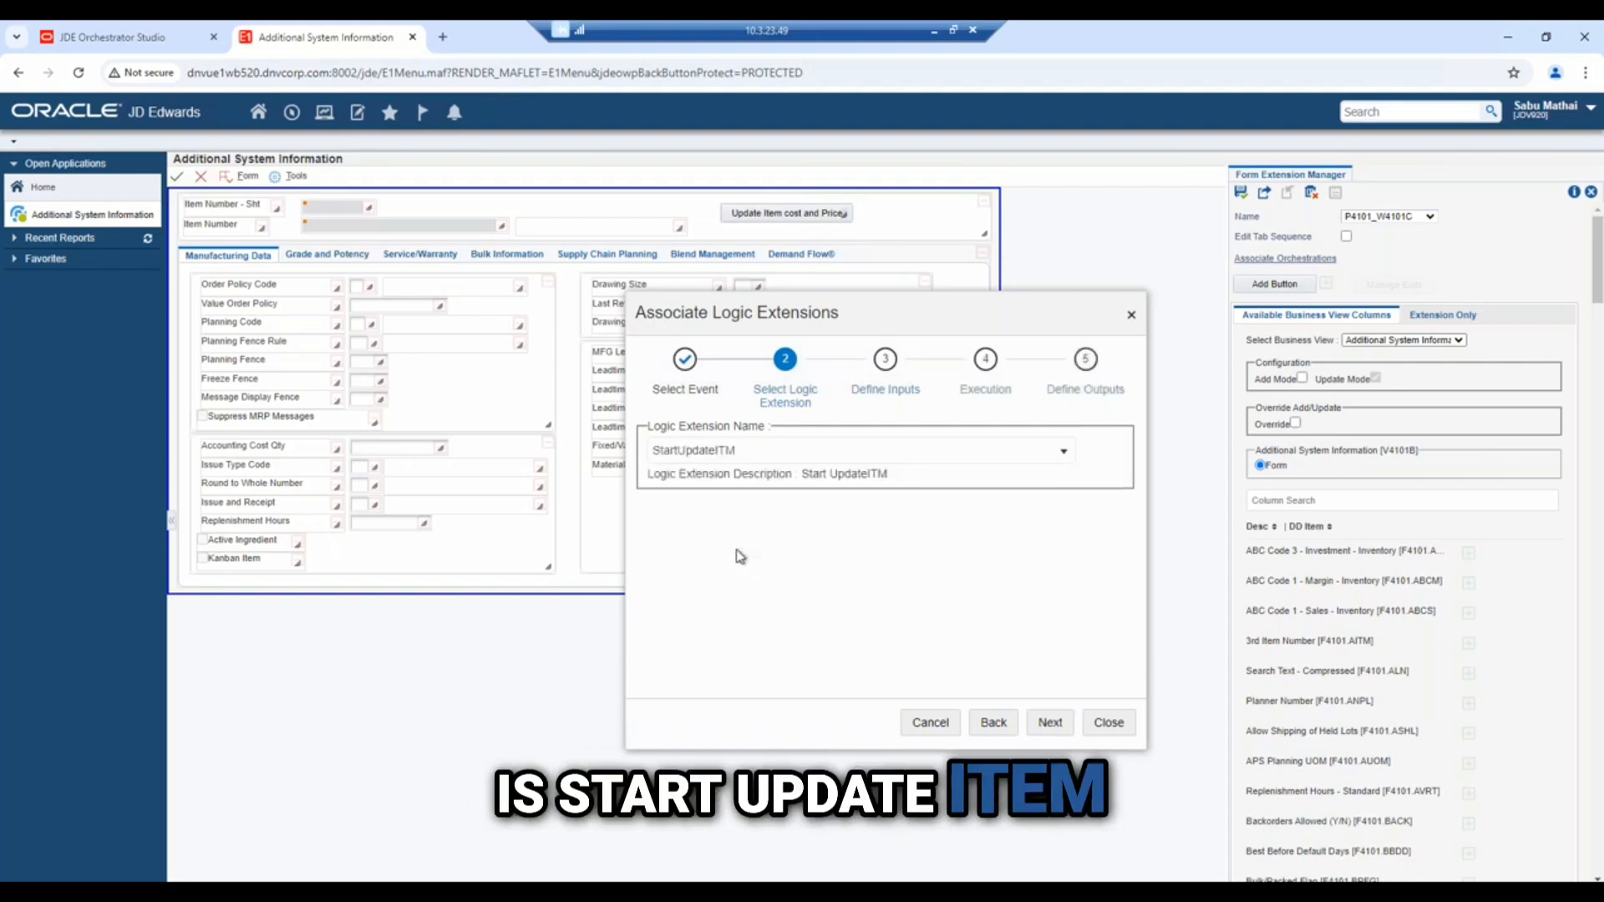
pyautogui.click(1050, 718)
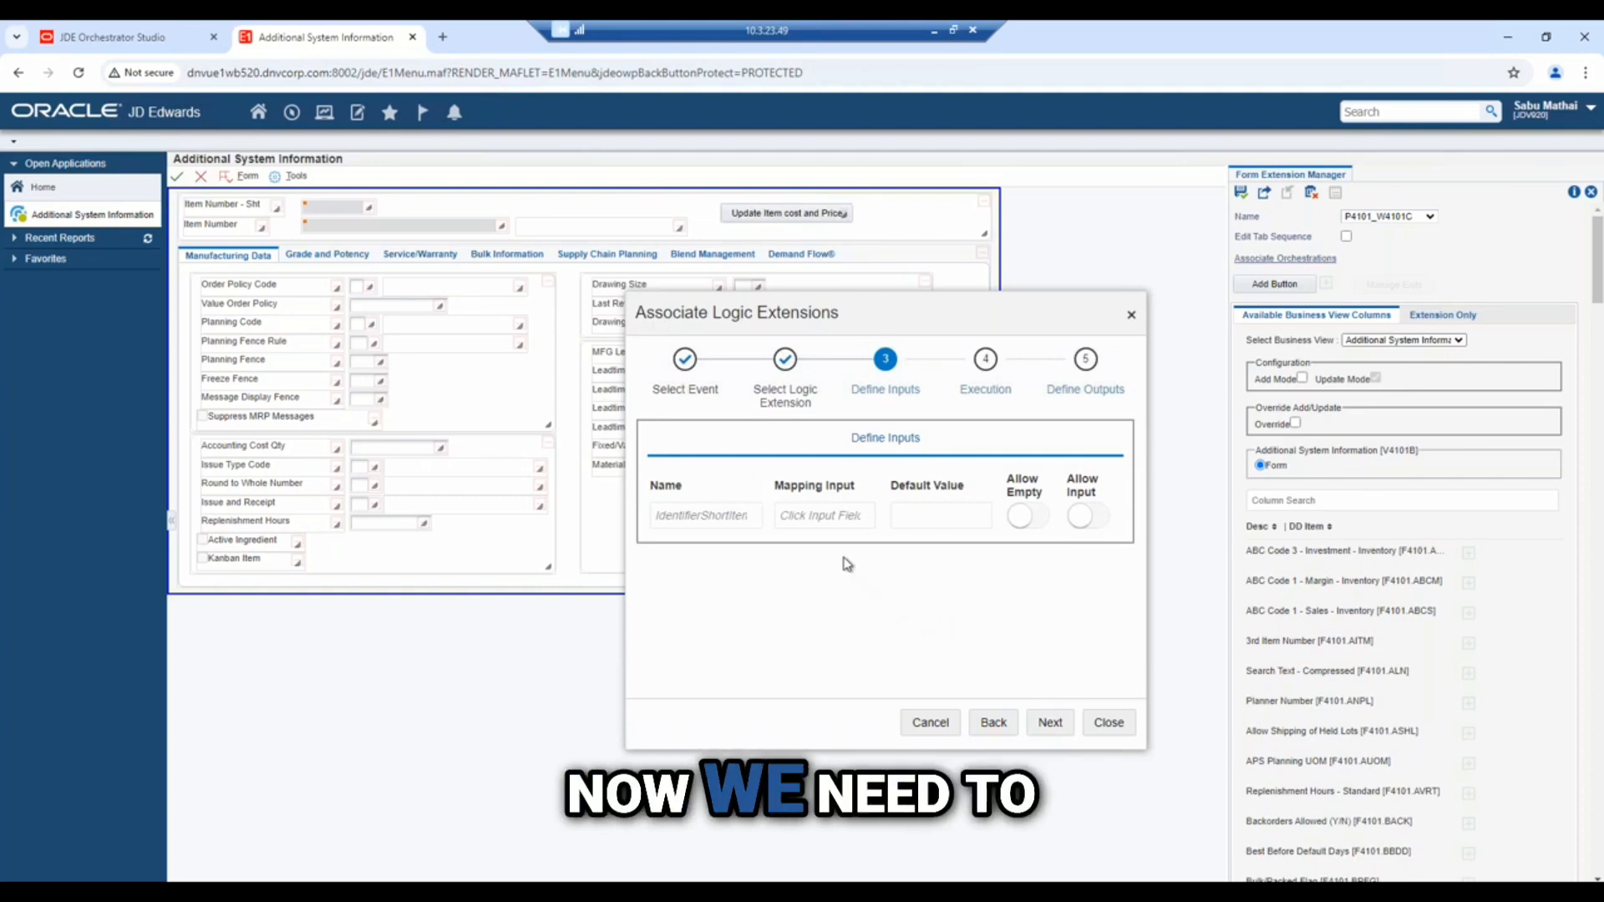
pyautogui.click(798, 515)
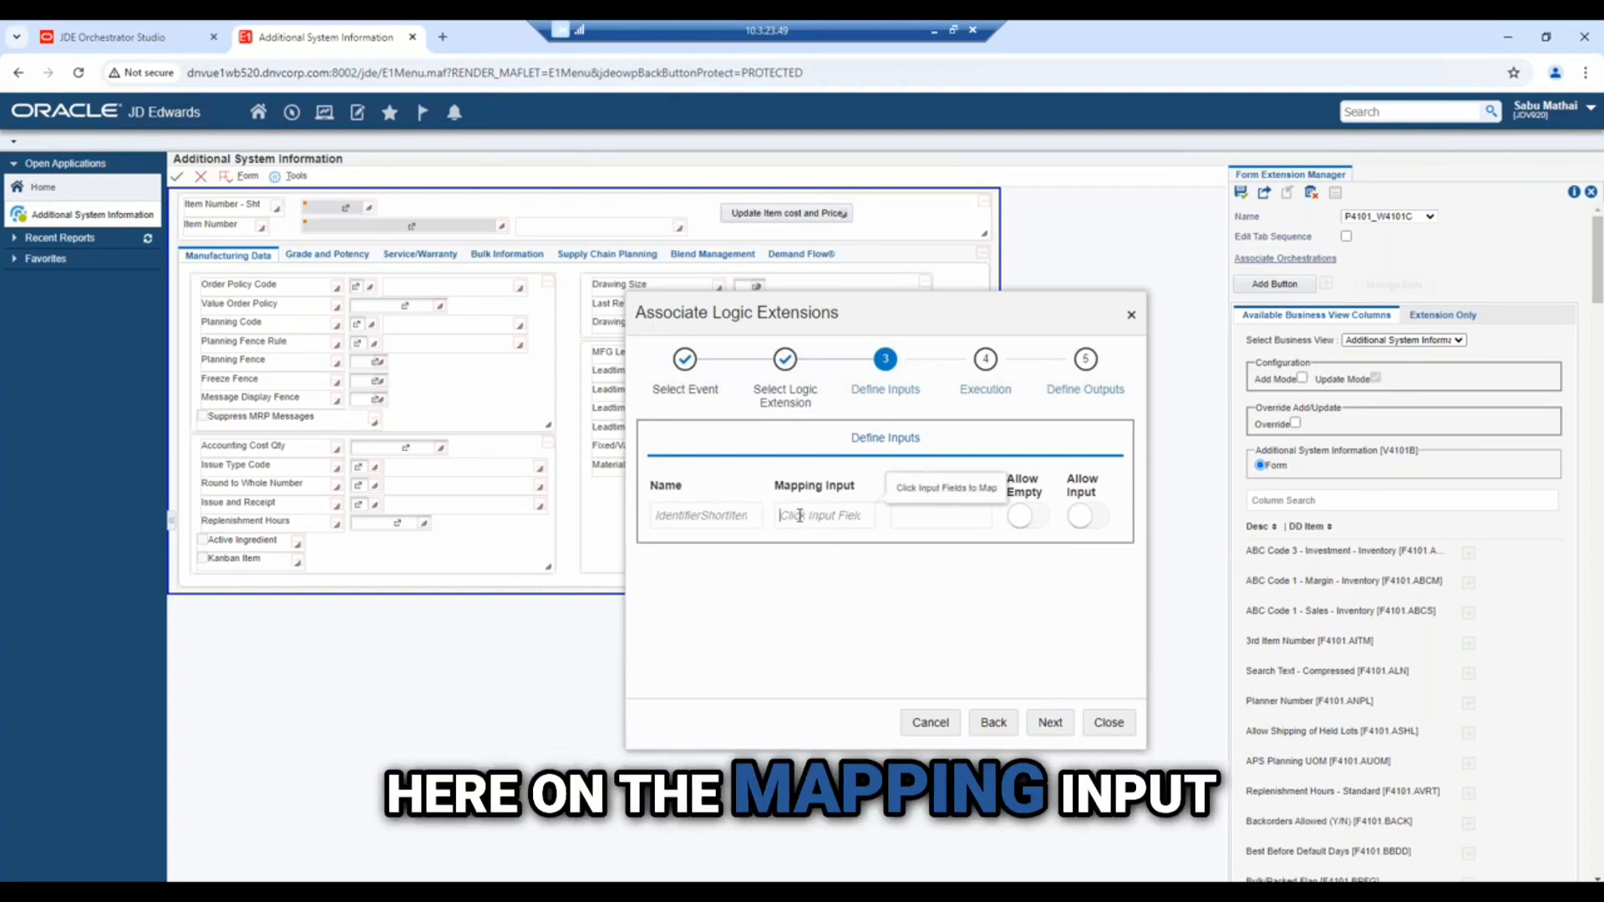
pyautogui.click(454, 230)
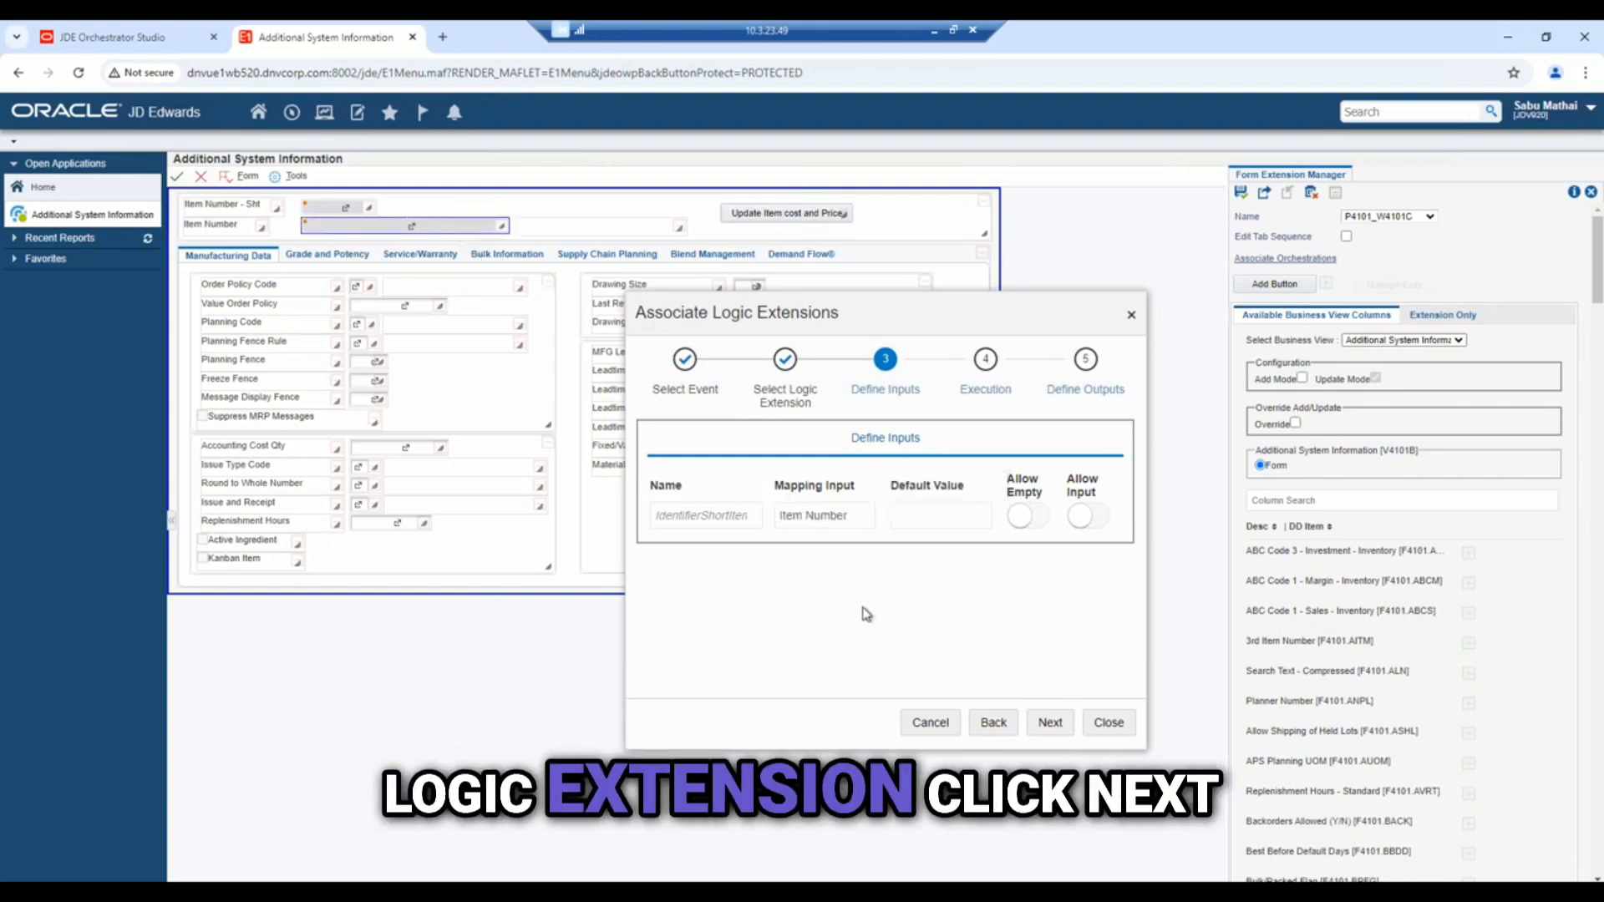
# Keep the logic extension executing before the event, save the association without outputs, and close the association dialog.
pyautogui.click(1051, 723)
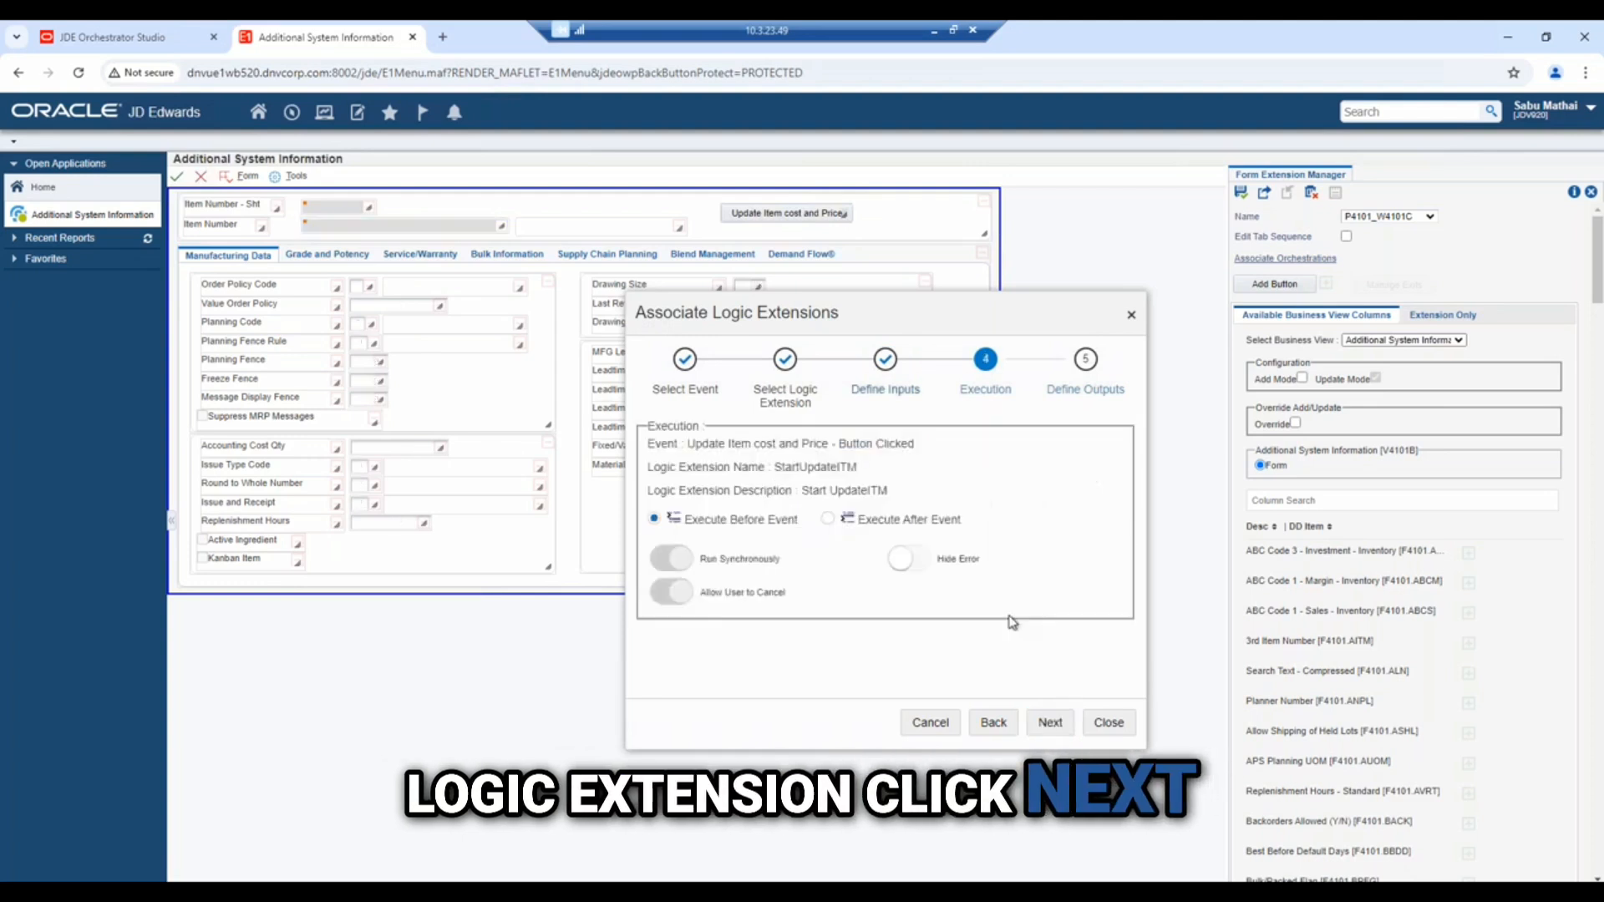
pyautogui.click(1050, 722)
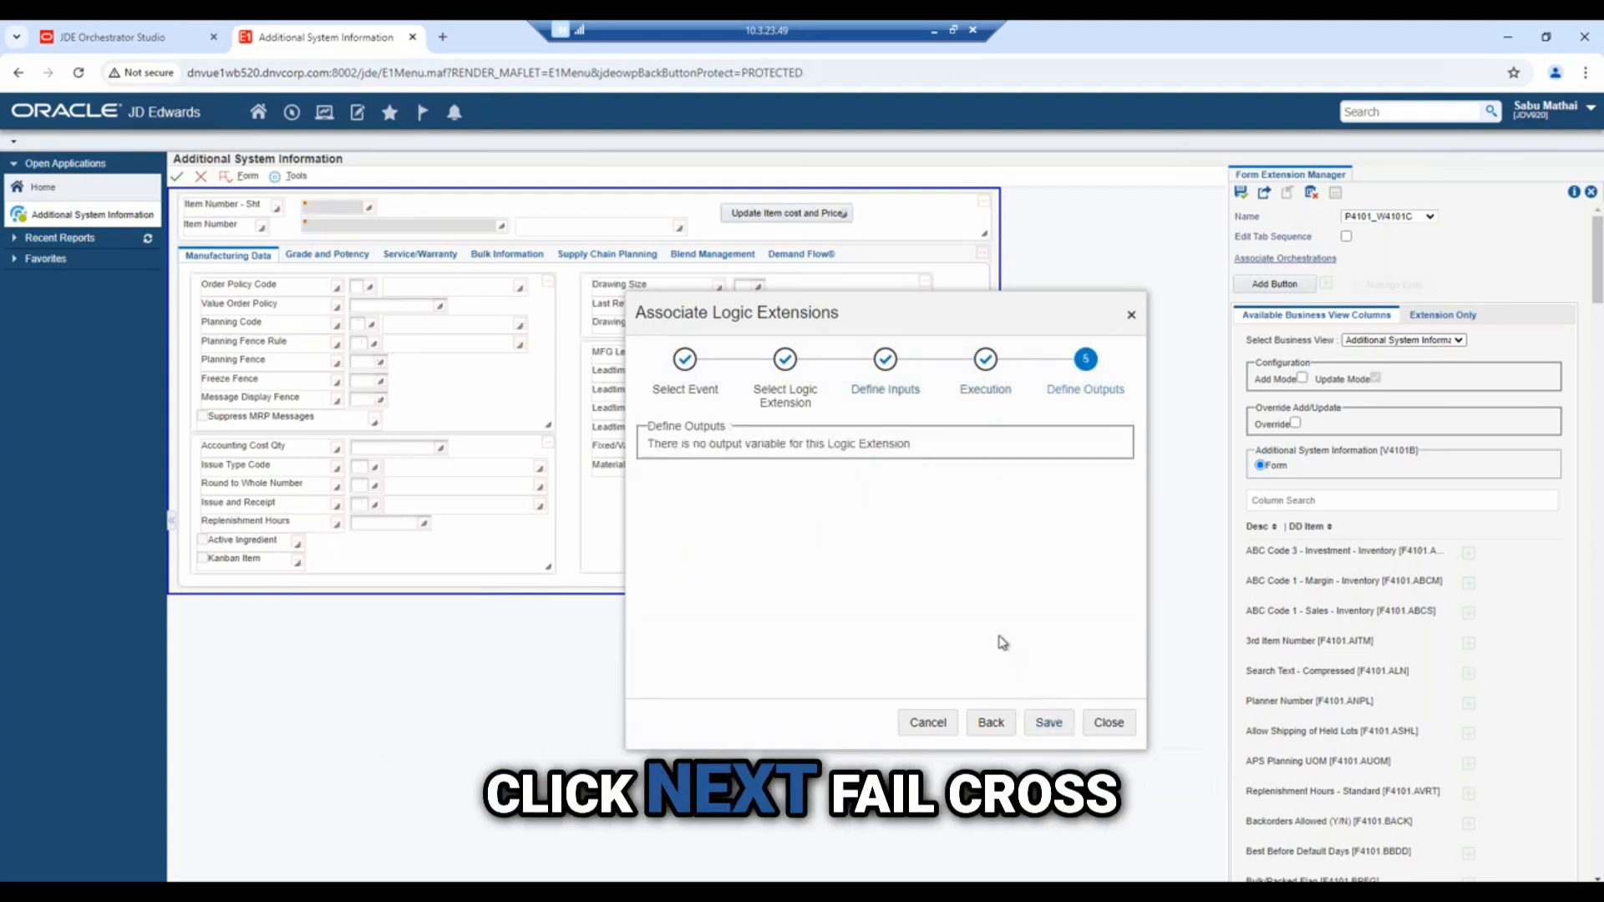
pyautogui.click(1044, 720)
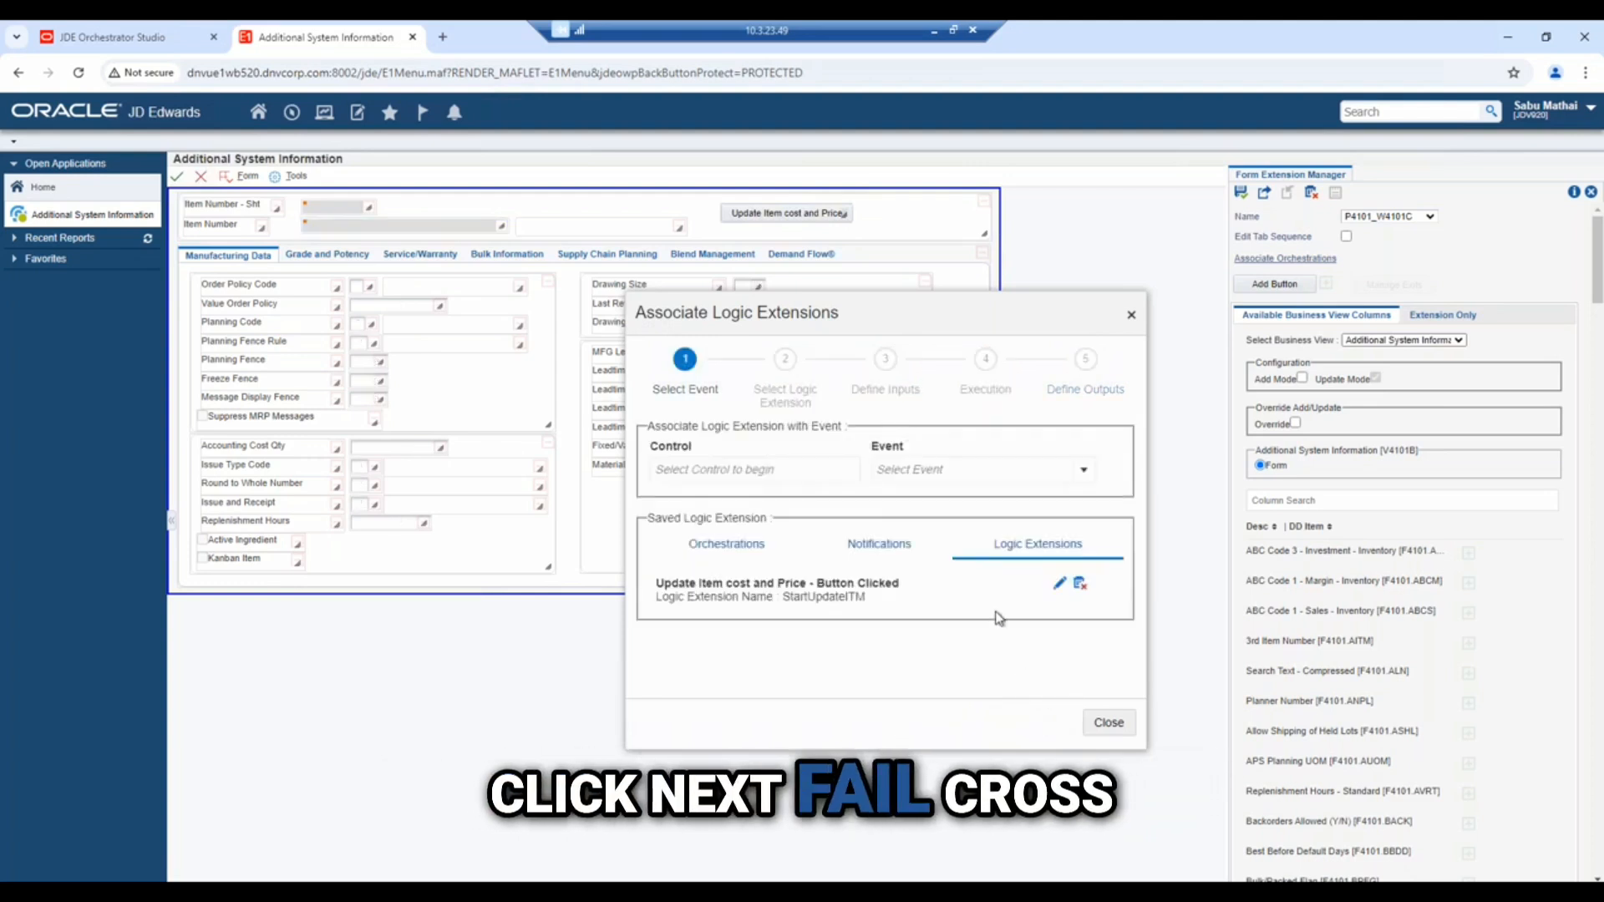
pyautogui.click(1107, 723)
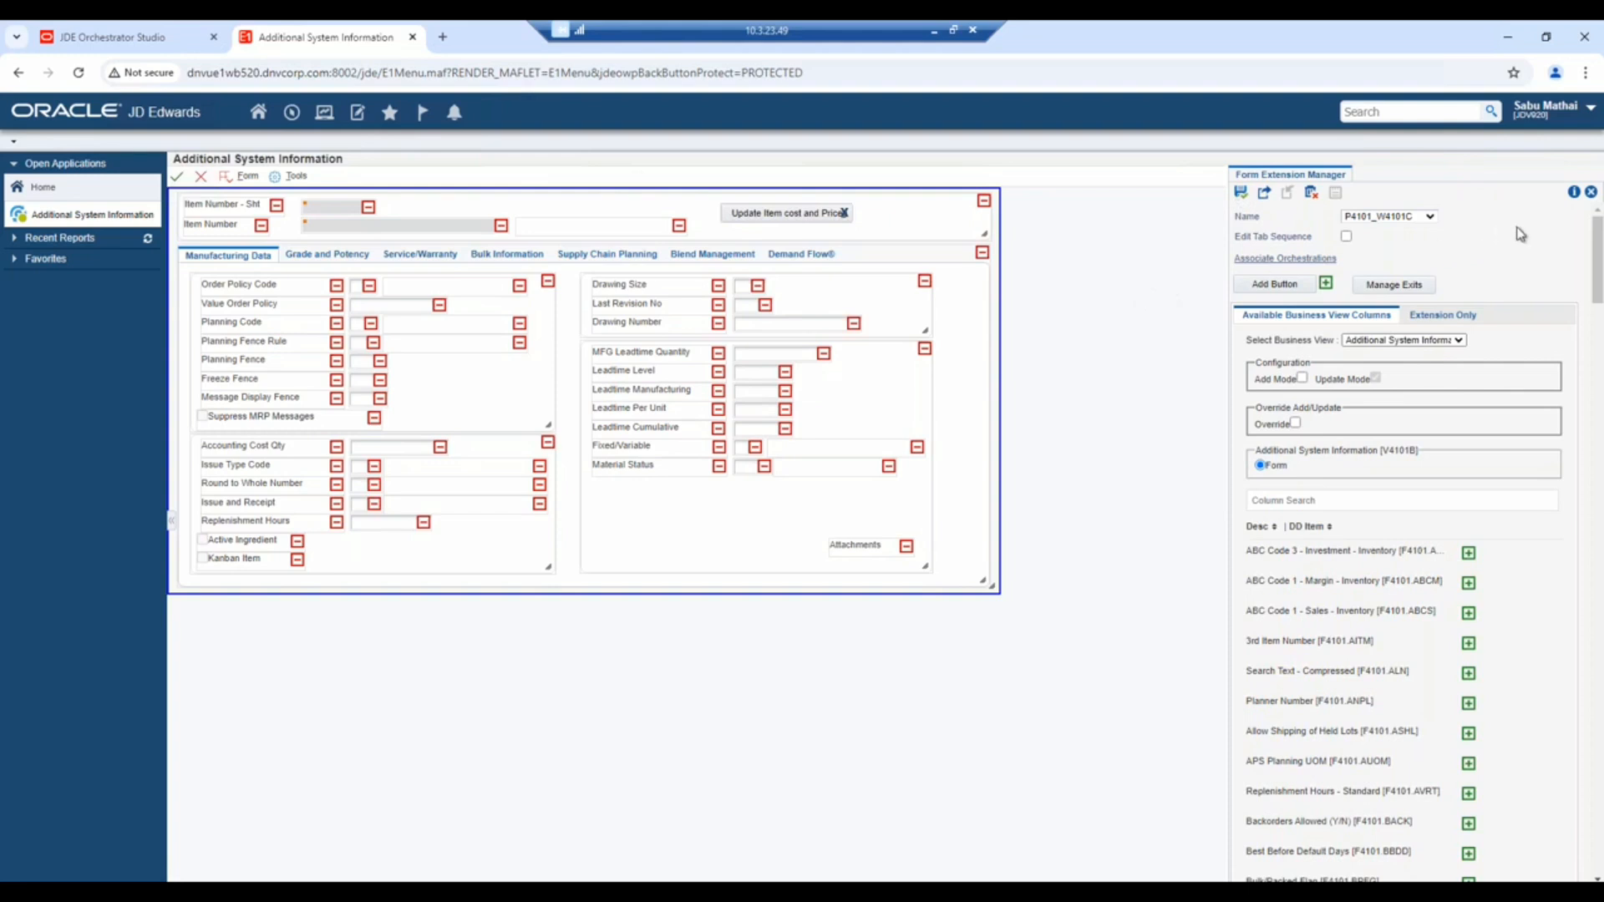
# Exit the form extension manager and run the Update Item cost and Price button on the copied item.
pyautogui.click(1591, 193)
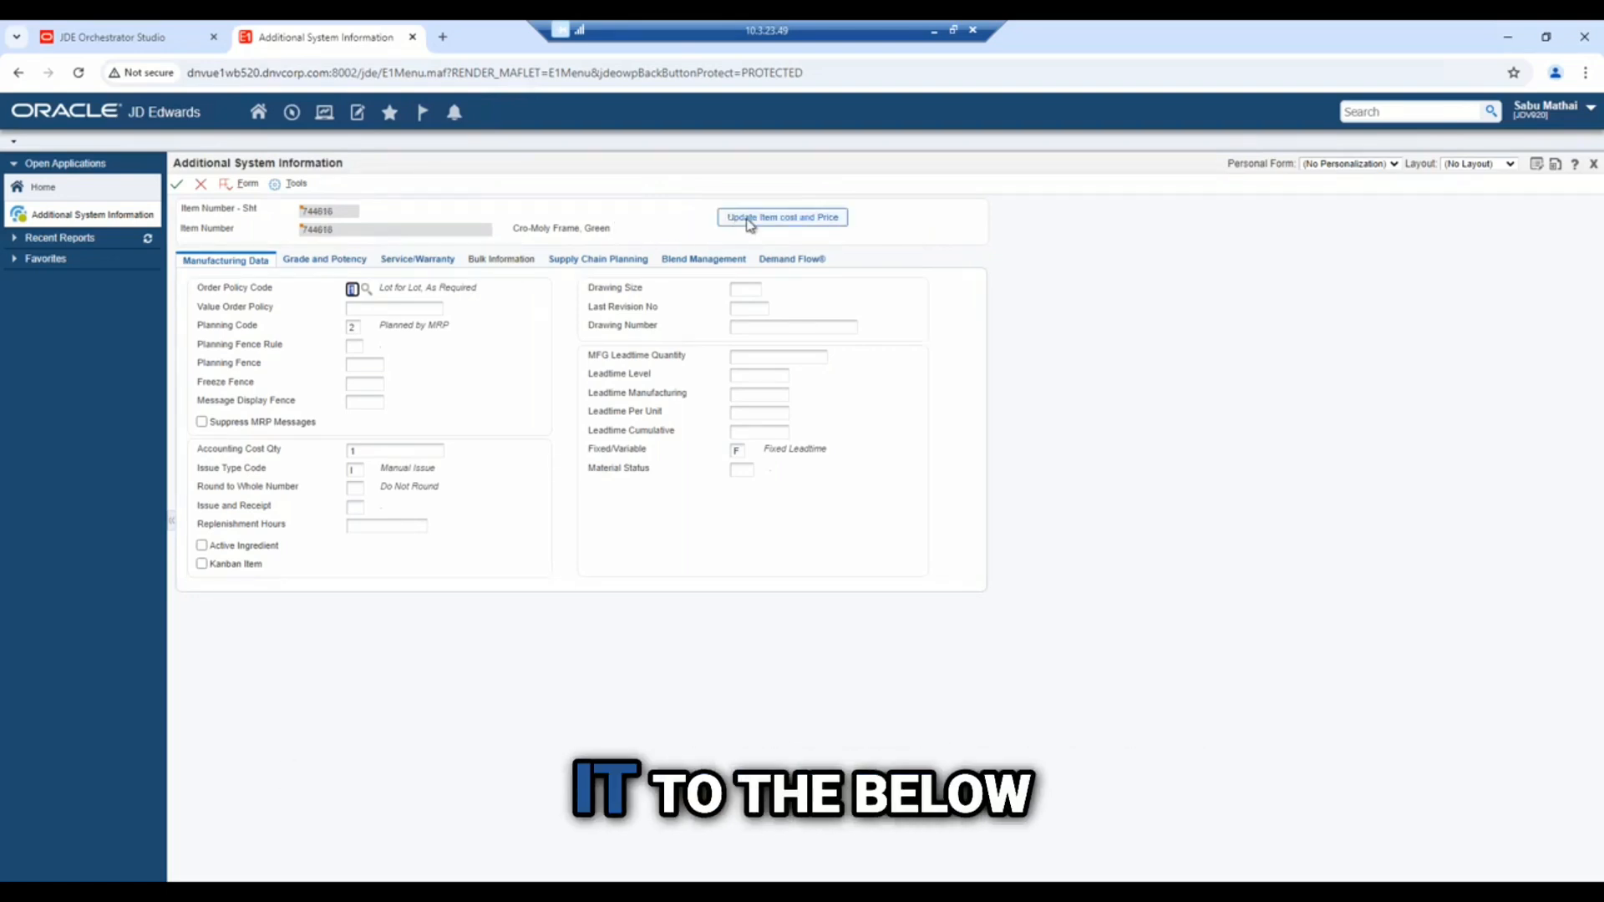
pyautogui.click(750, 222)
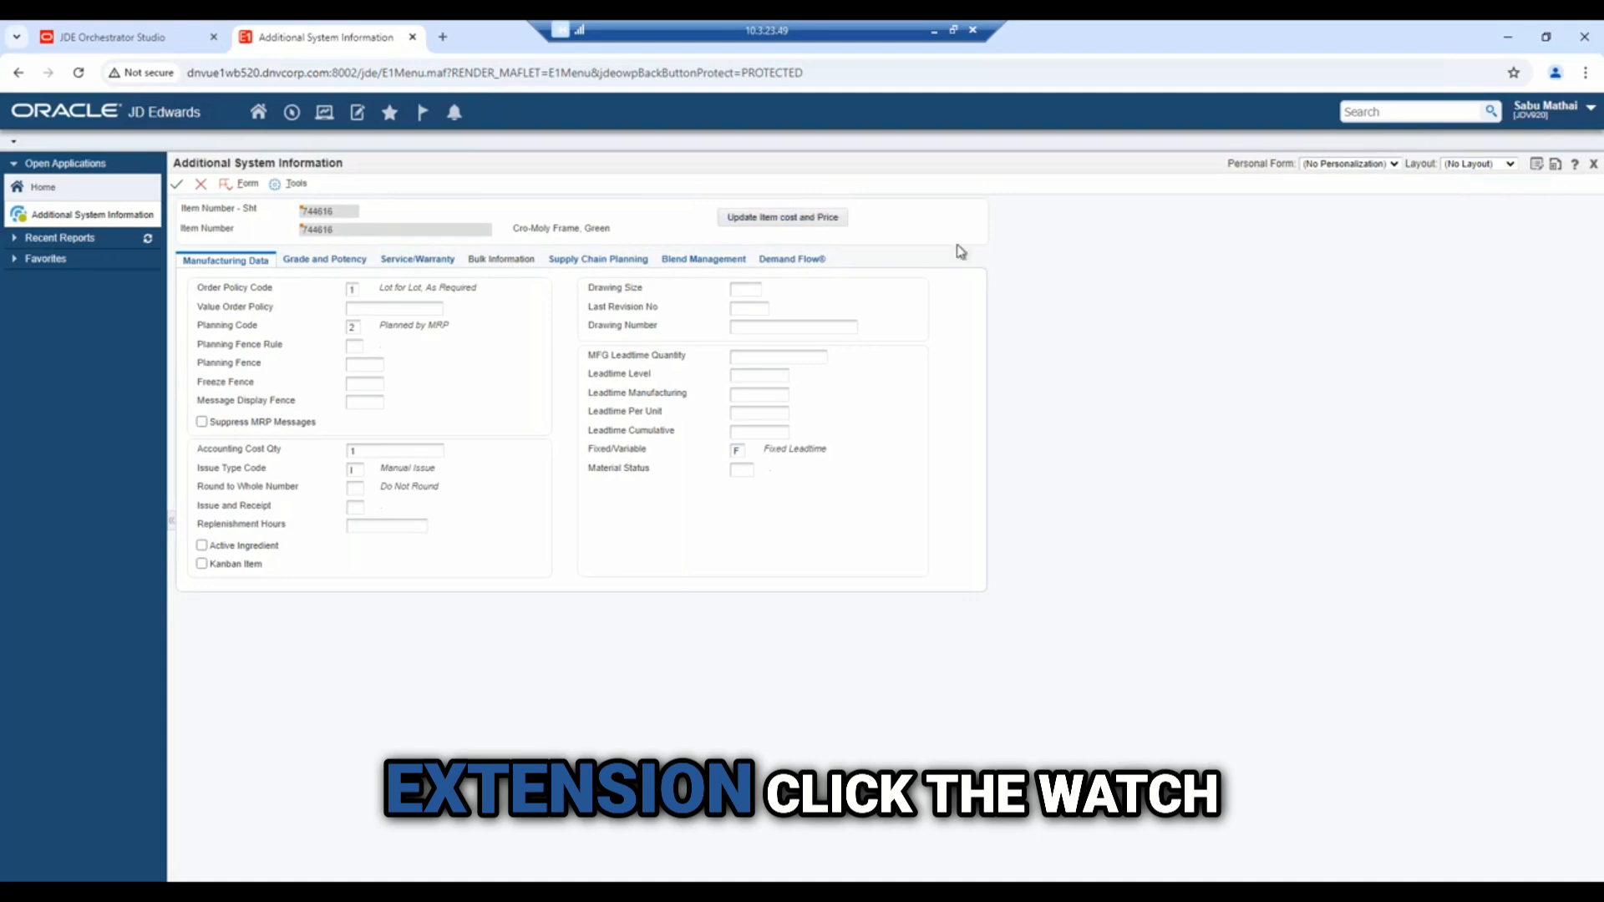
# Open Work With Preference Base Price and Work With Item Cost from the workflow notifications, and close both forms after checking them.
pyautogui.click(456, 117)
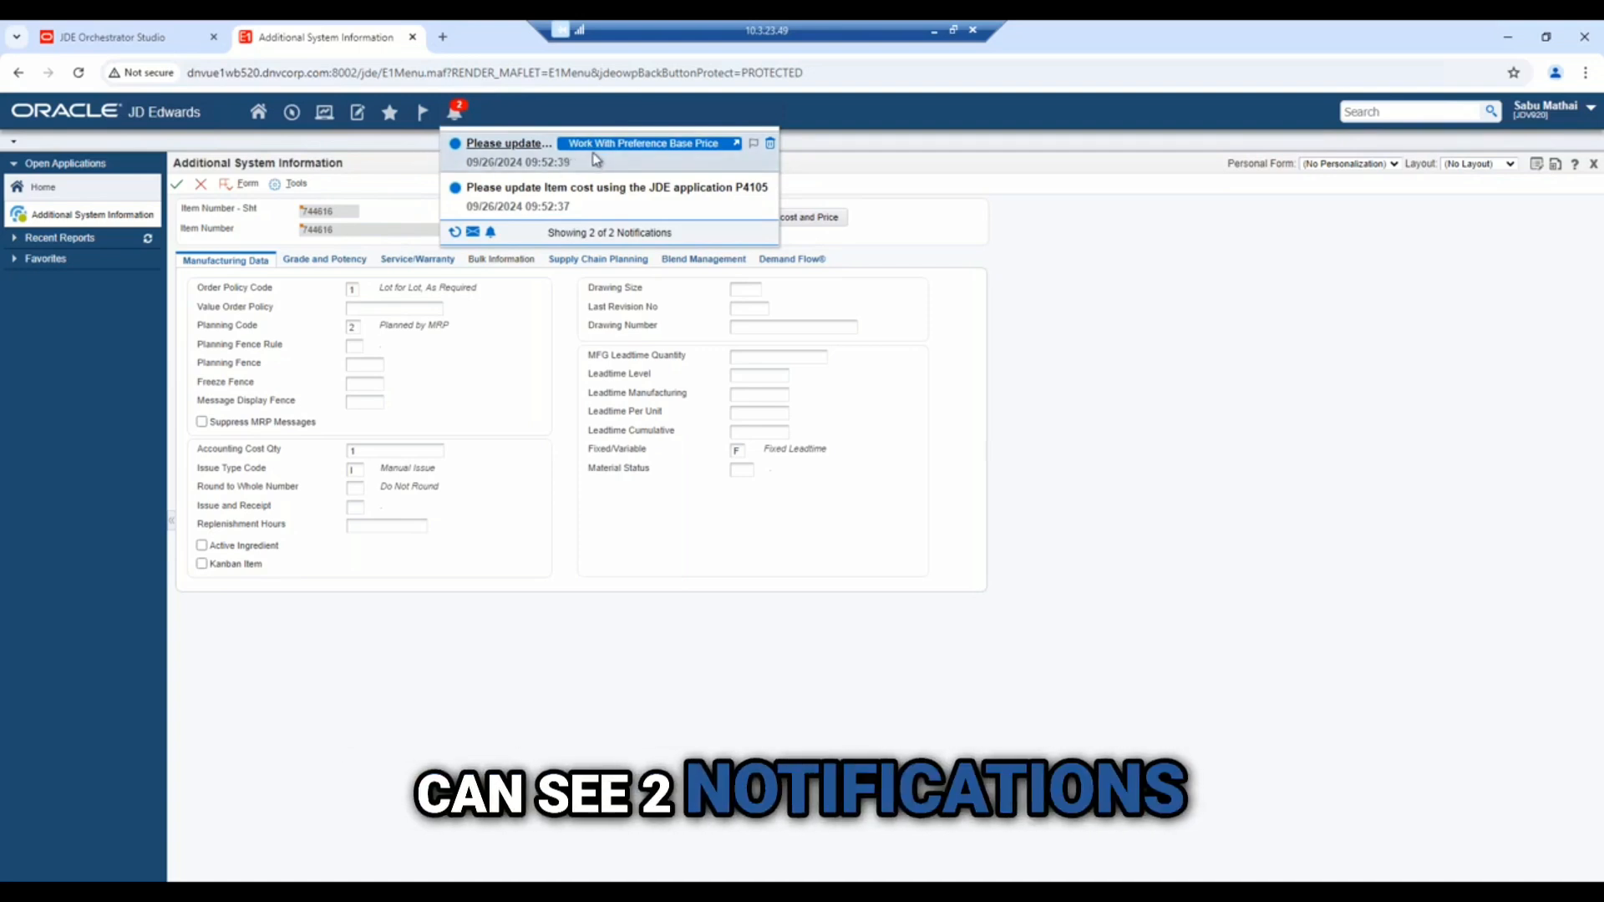
pyautogui.click(640, 146)
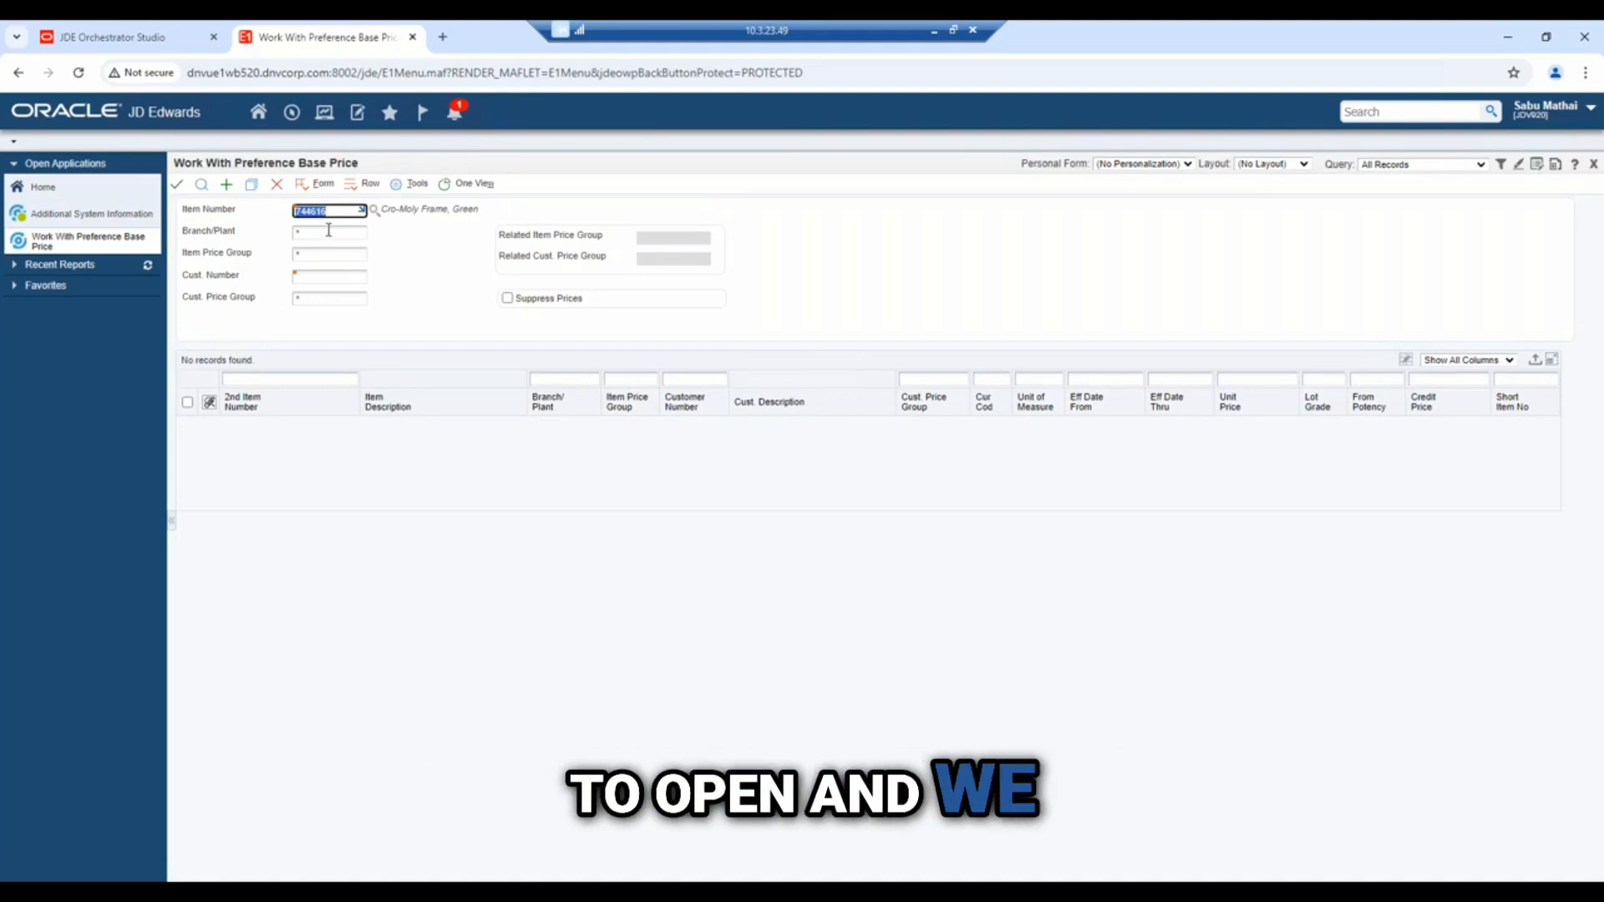
pyautogui.click(454, 111)
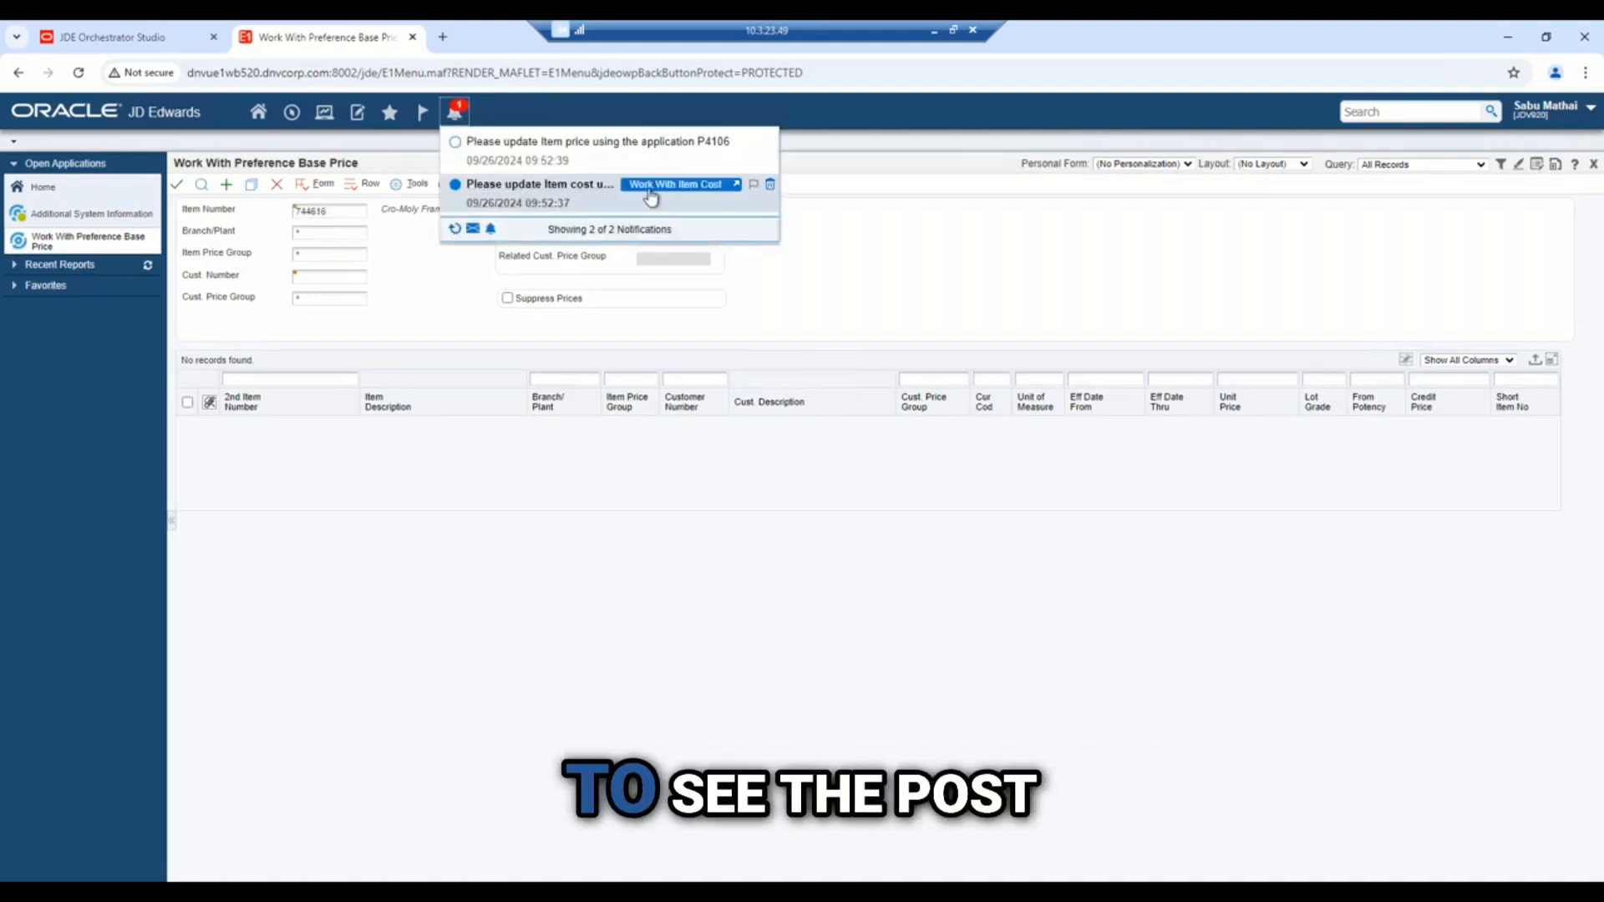
pyautogui.click(678, 184)
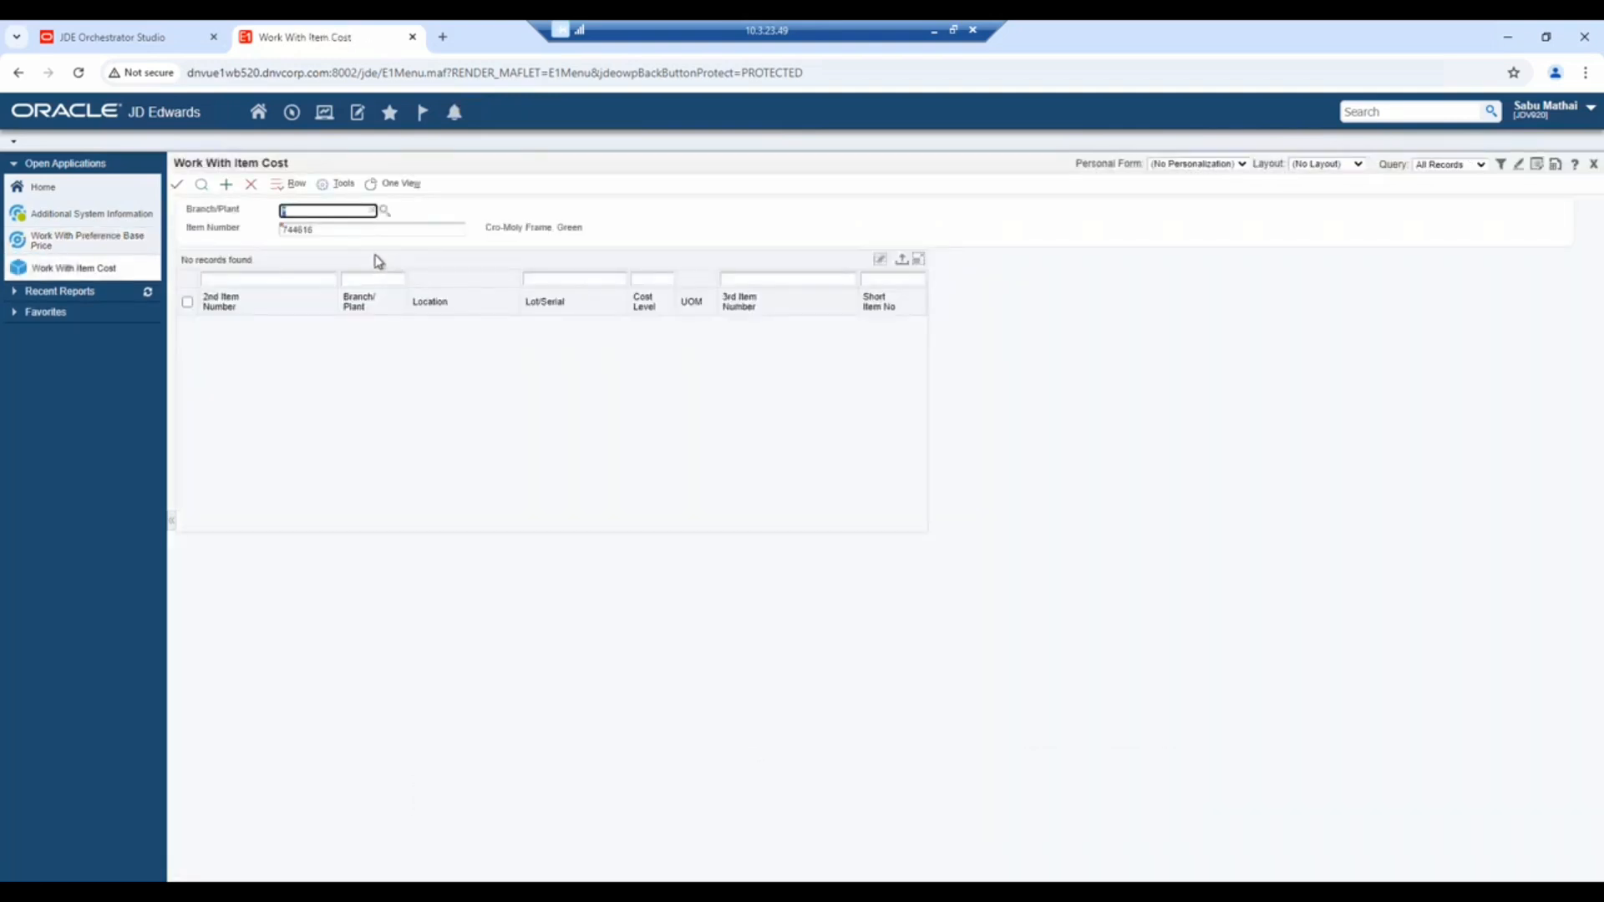
pyautogui.click(252, 189)
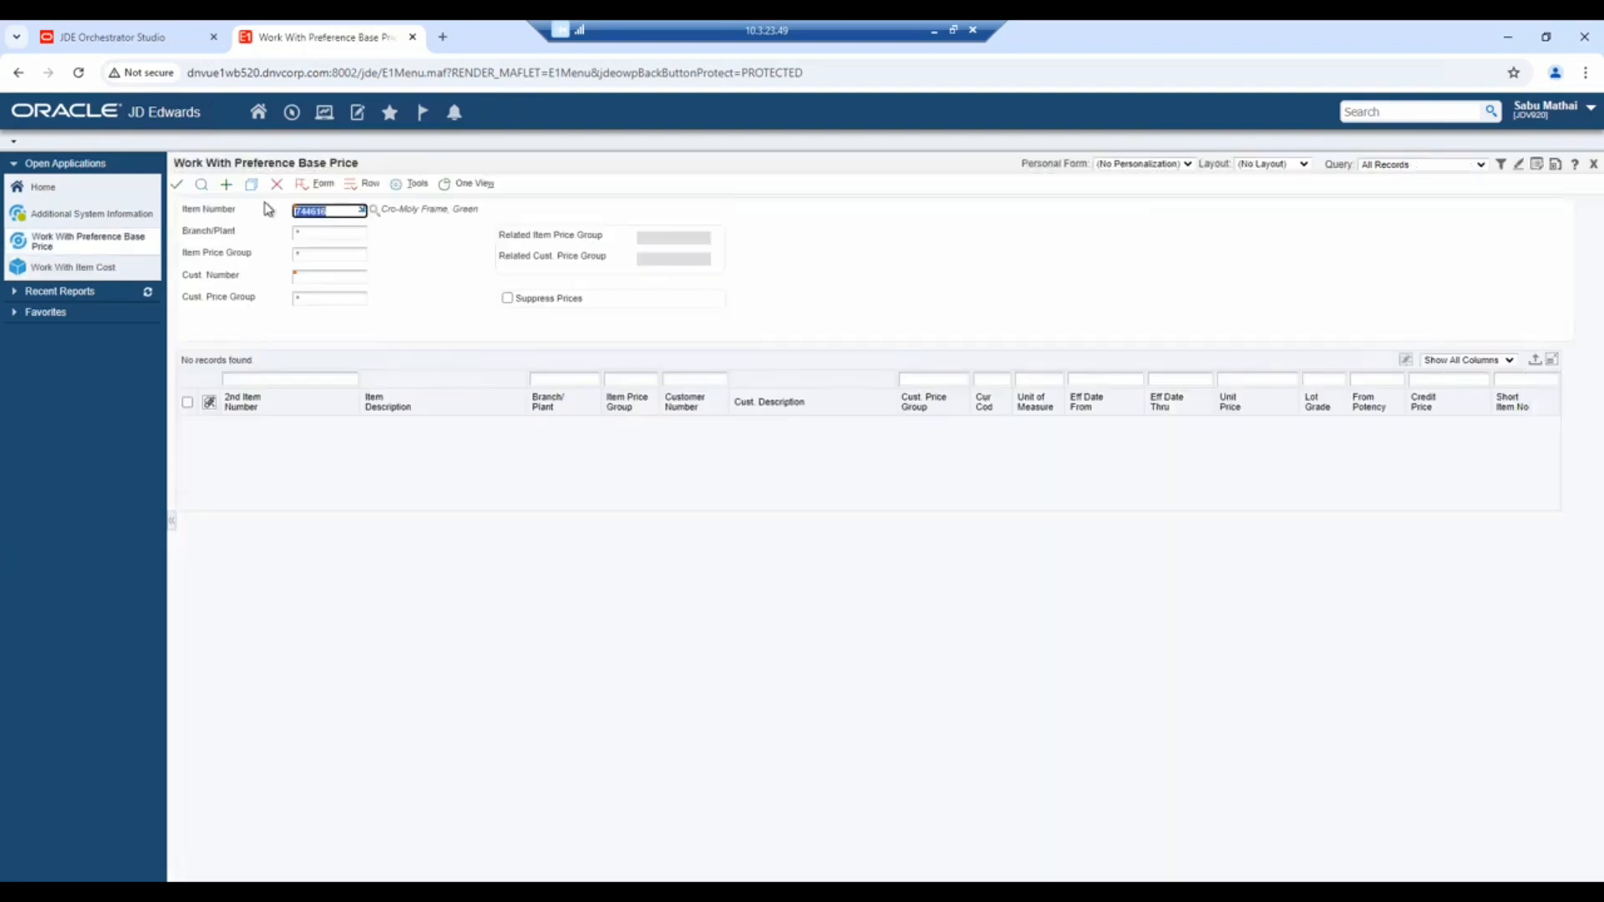
pyautogui.click(278, 191)
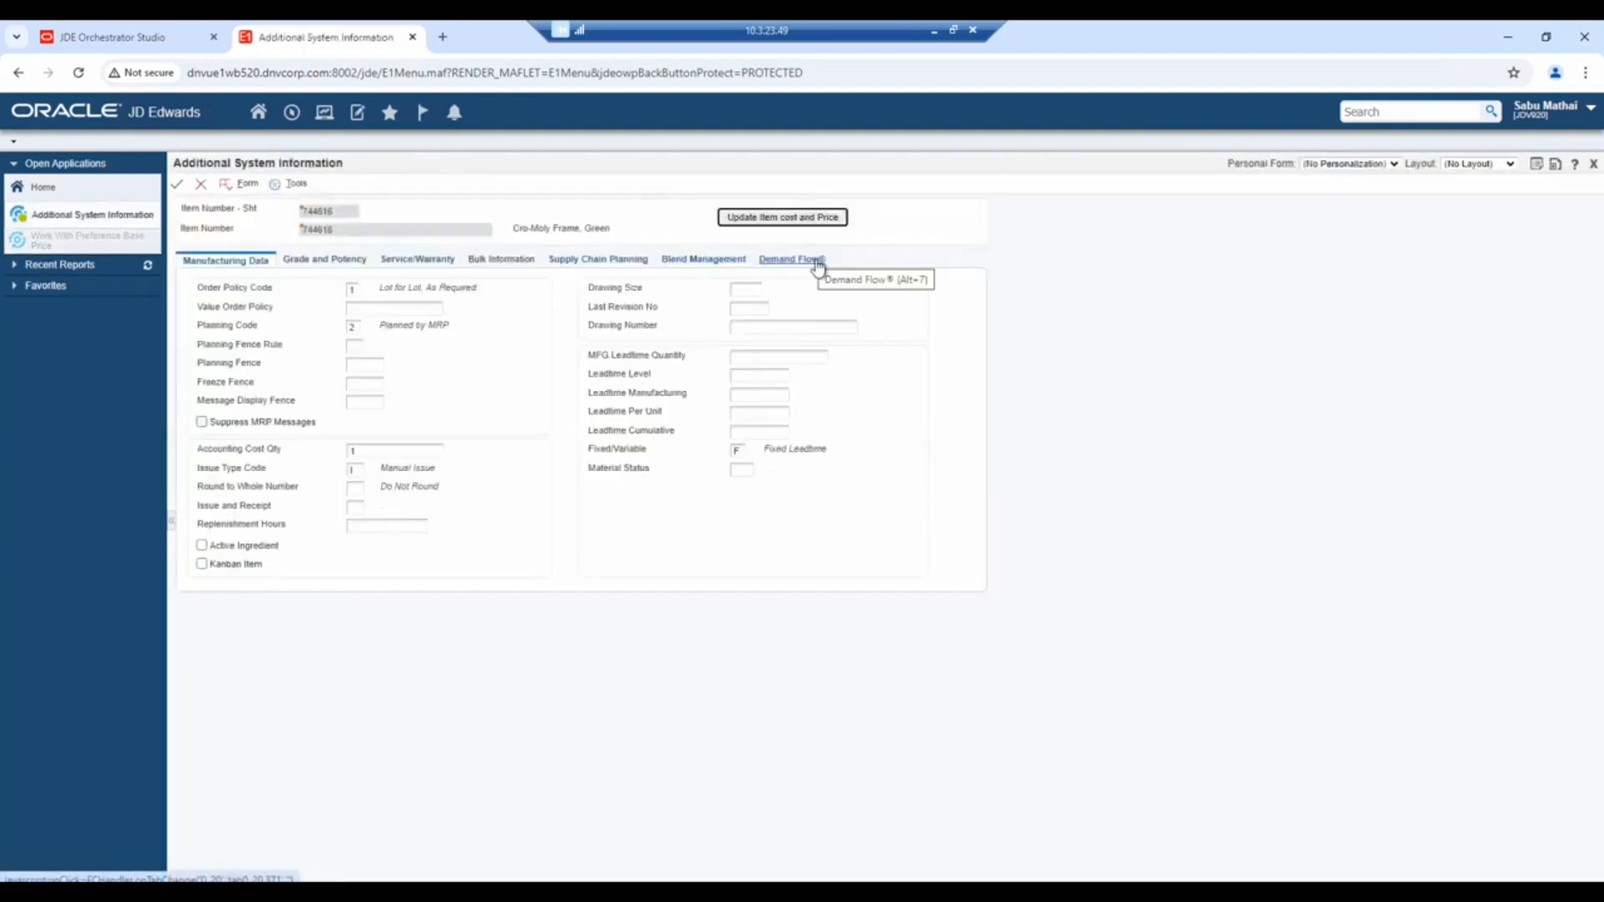